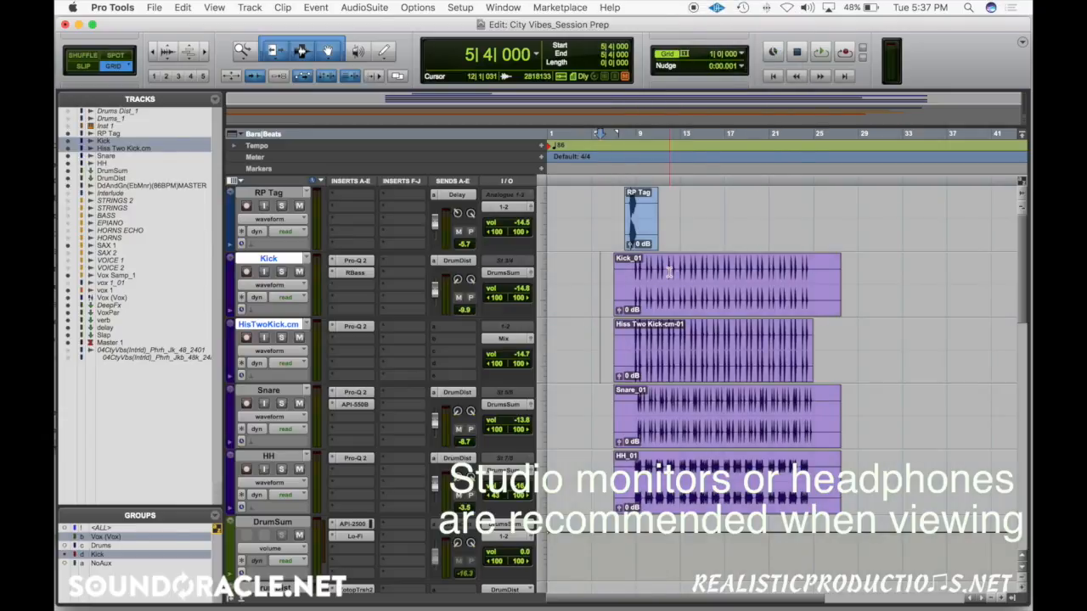
- Check where the kick, SAX 1 and Vox Samp_1 clips start on the timeline by selecting each of them
left_click(652, 300)
scroll(639, 311, "down", 3)
scroll(637, 311, "down", 3)
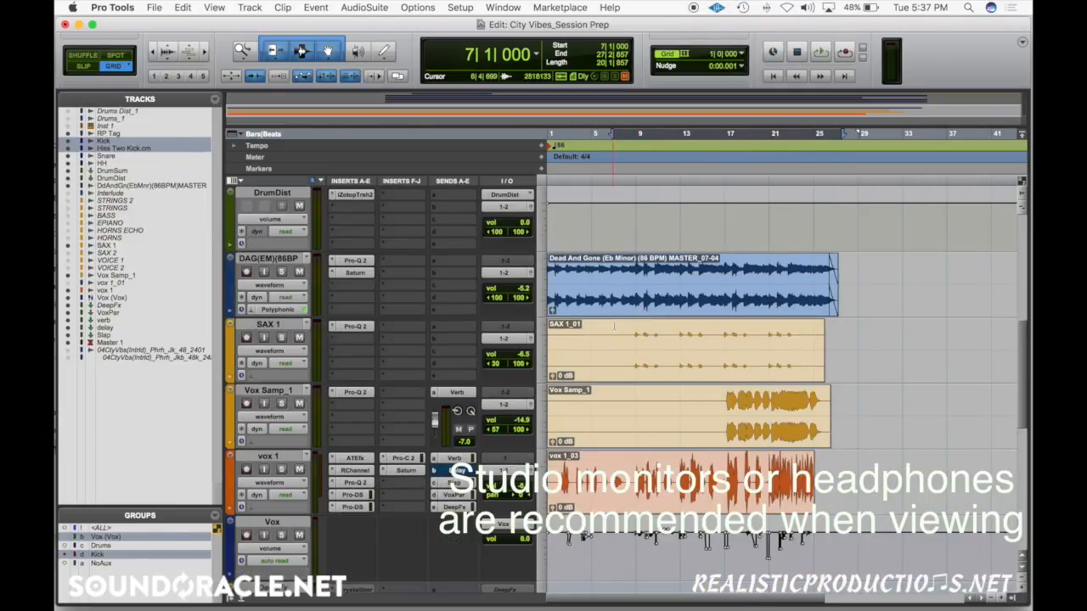
left_click(625, 284)
left_click(621, 308)
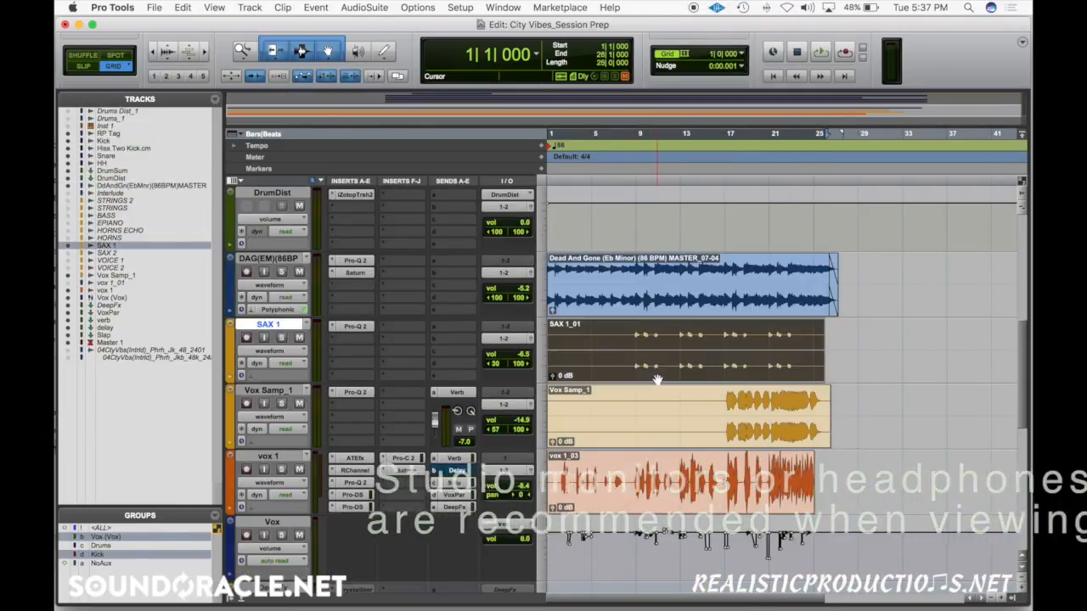
left_click(712, 427)
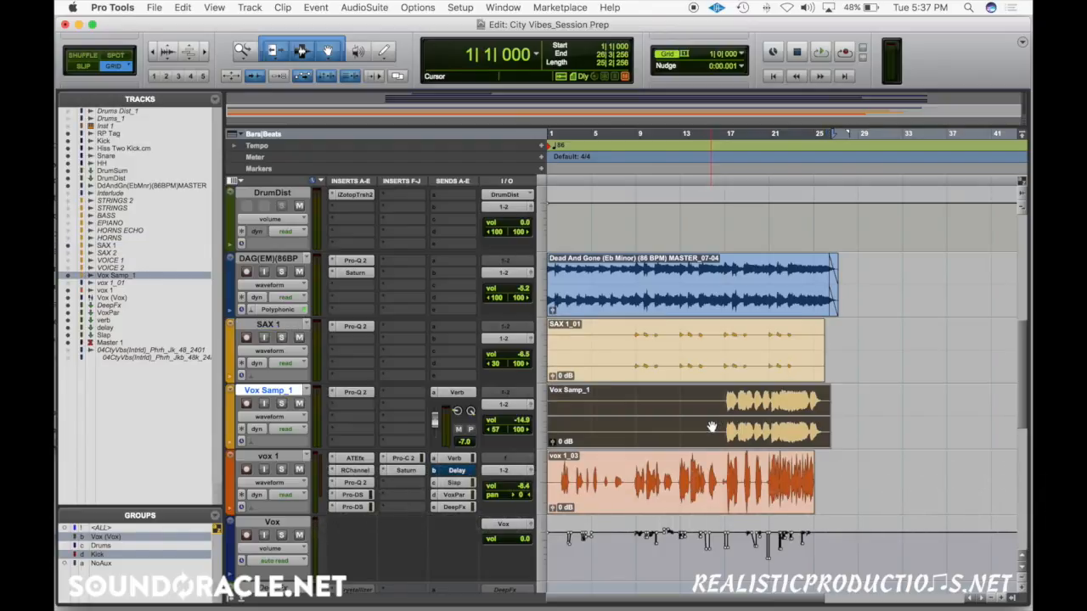
scroll(705, 372, "up", 2)
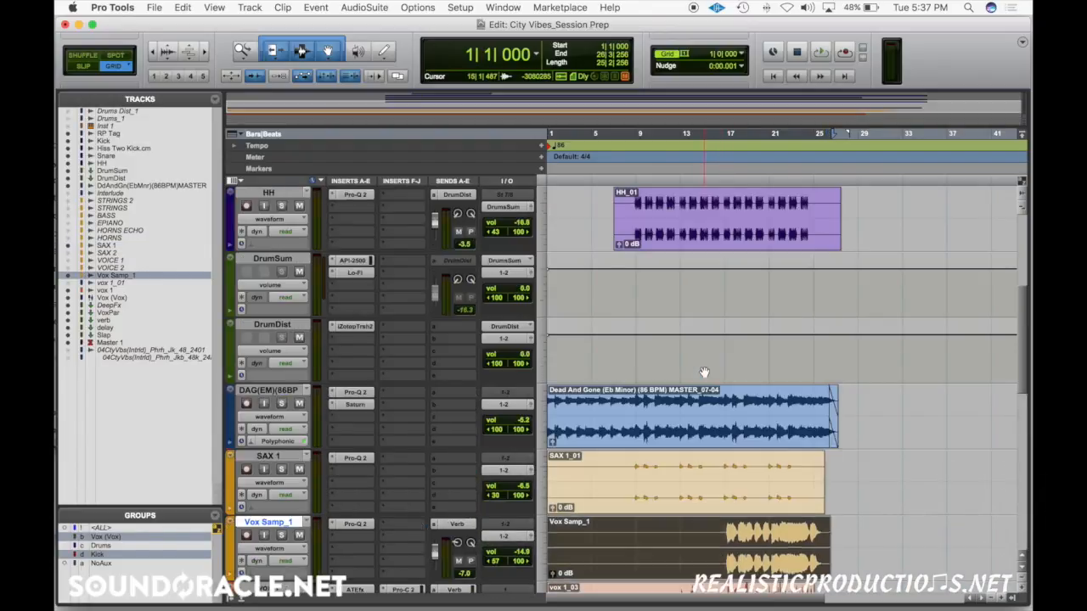
scroll(704, 372, "up", 1)
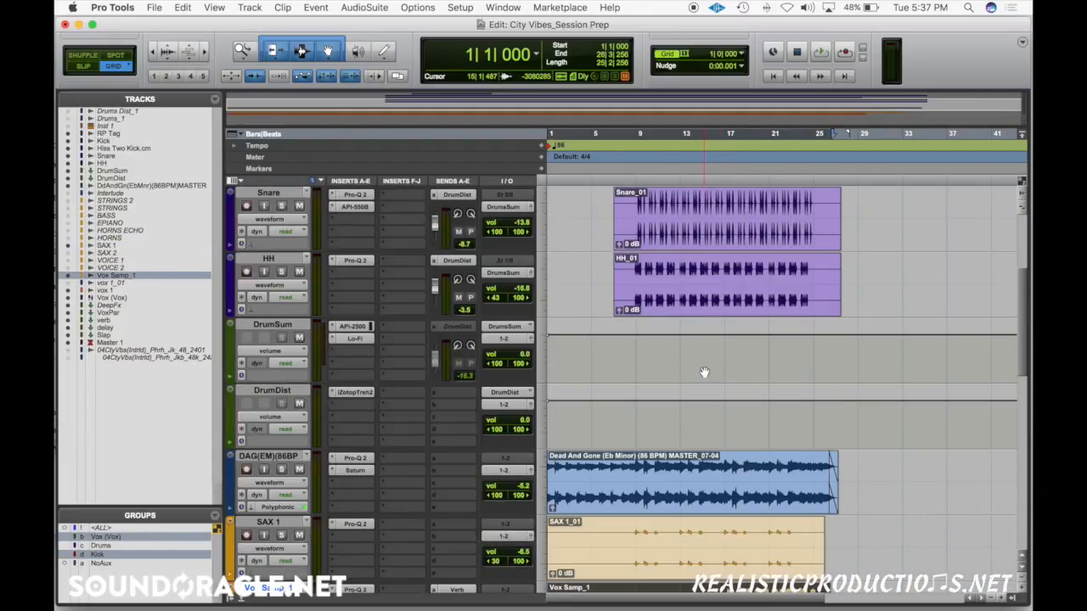
- Play the session from bar 9 and look over its tracks during playback, then stop
left_click(633, 342)
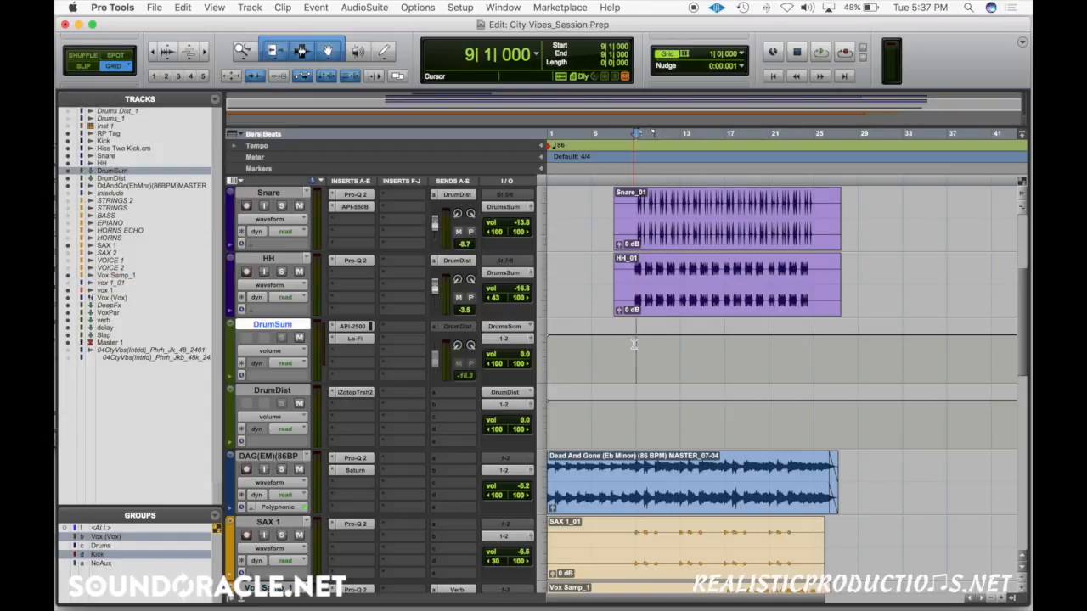
key("space")
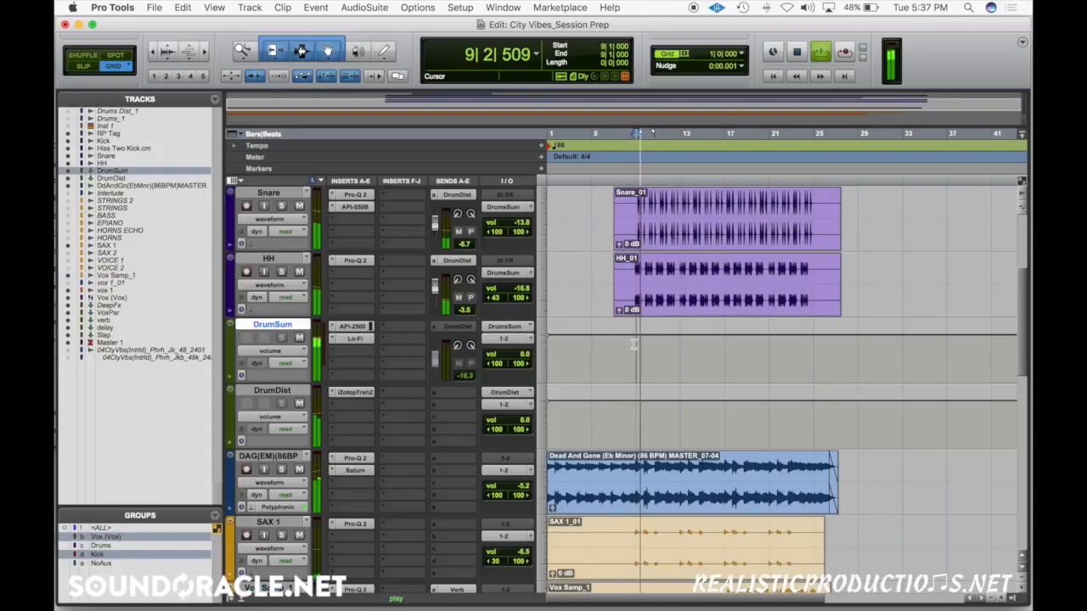
scroll(634, 344, "up", 3)
scroll(633, 343, "down", 6)
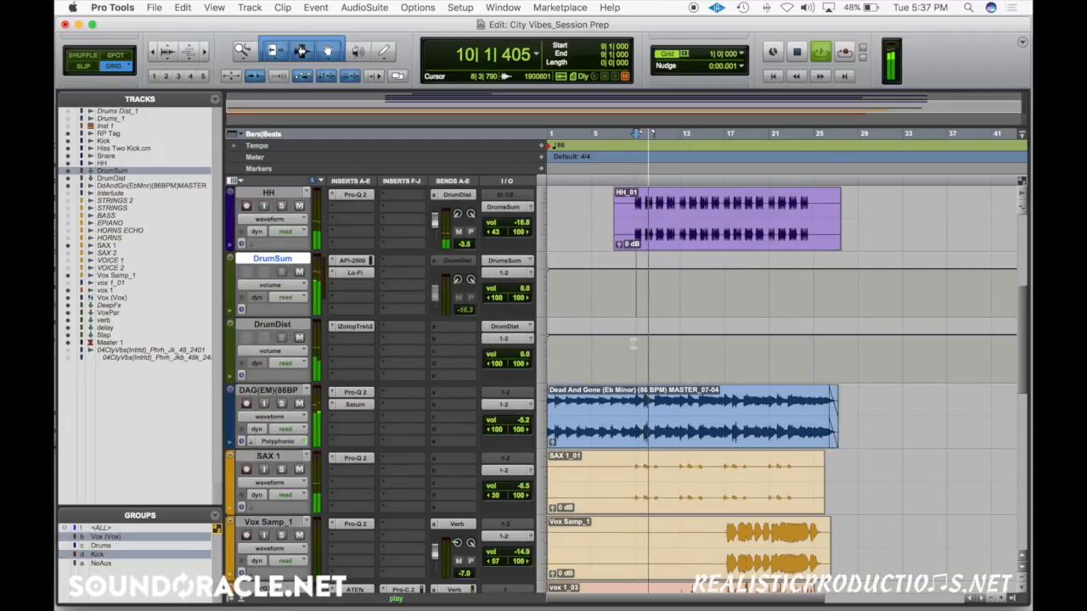
scroll(634, 343, "down", 2)
scroll(634, 343, "up", 8)
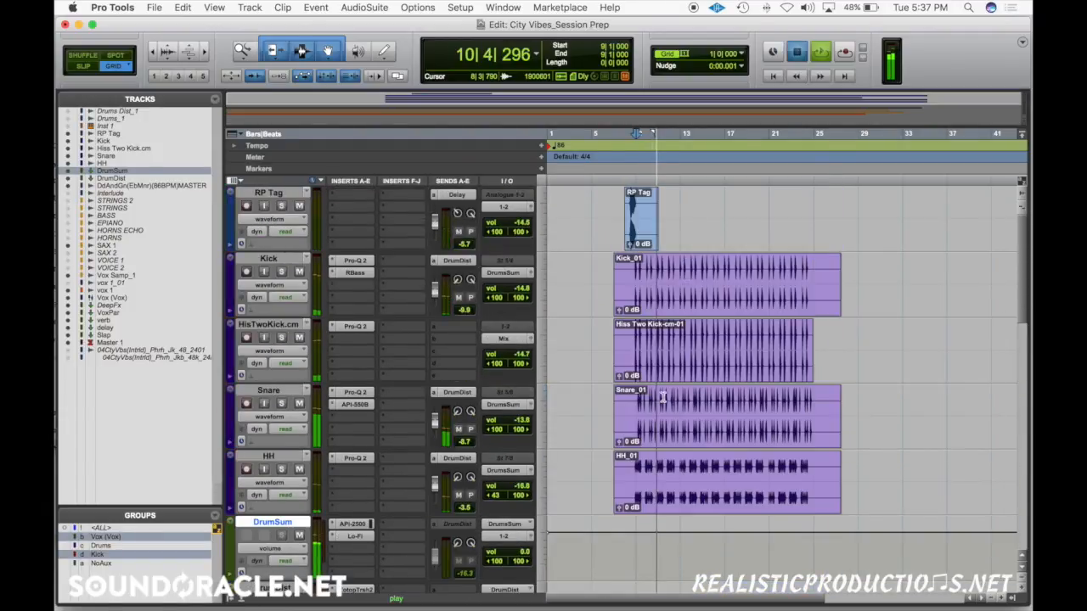
key("space")
- Compare the start position of the HH clip with that of the Dead And Gone sample clip
left_click(701, 483)
double_click(705, 490)
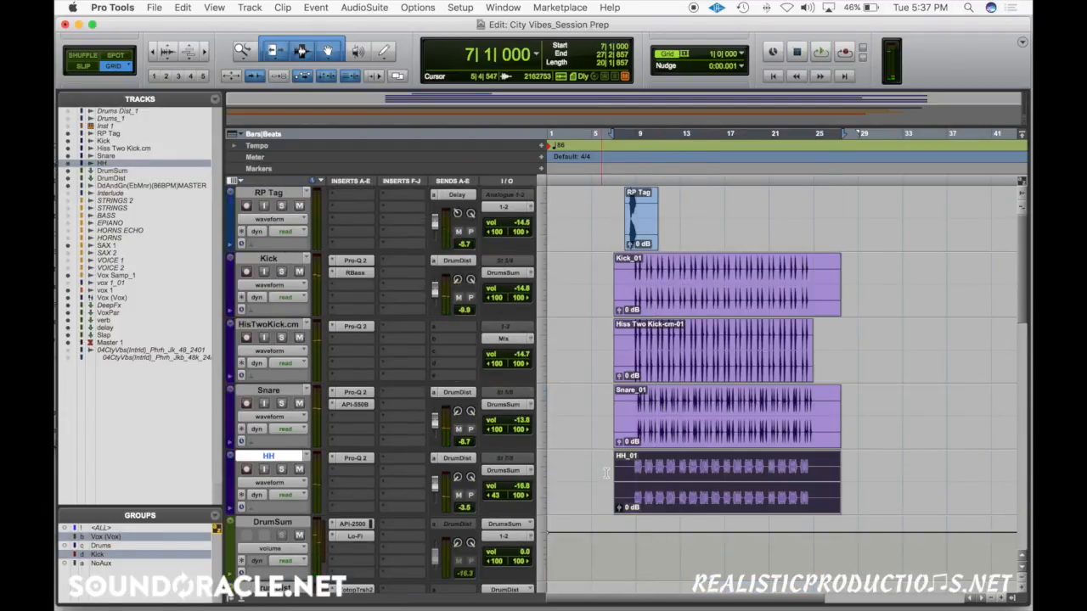
scroll(618, 476, "down", 4)
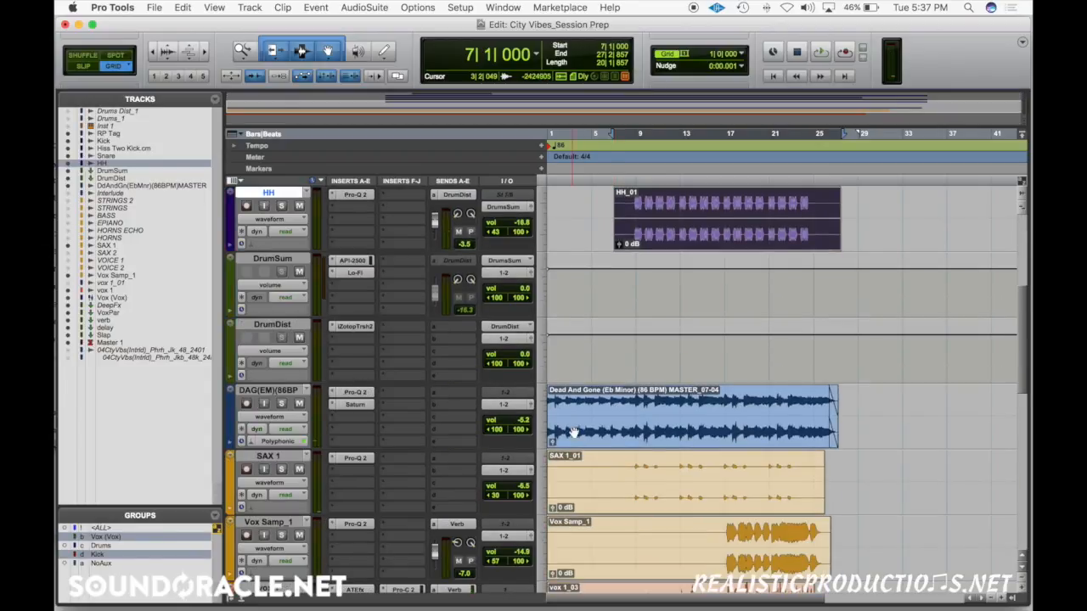
left_click(576, 421)
scroll(636, 441, "up", 4)
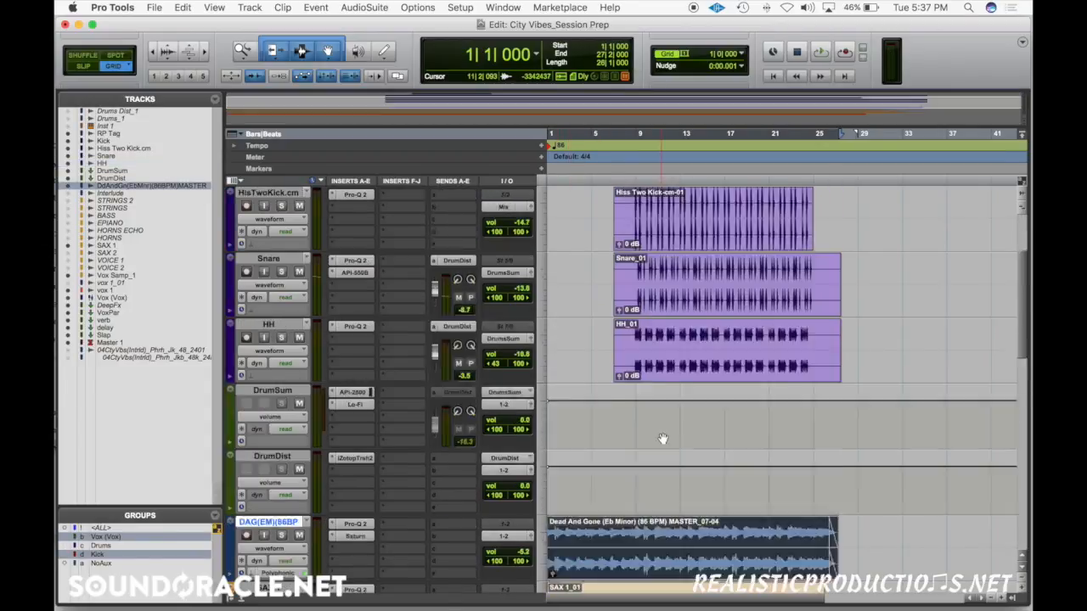
- Move the Kick, HisTwoKick, Snare and HH clips together to bar 1, and shift the RP Tag clip earlier toward the session start
double_click(703, 496)
left_click(692, 293, "shift")
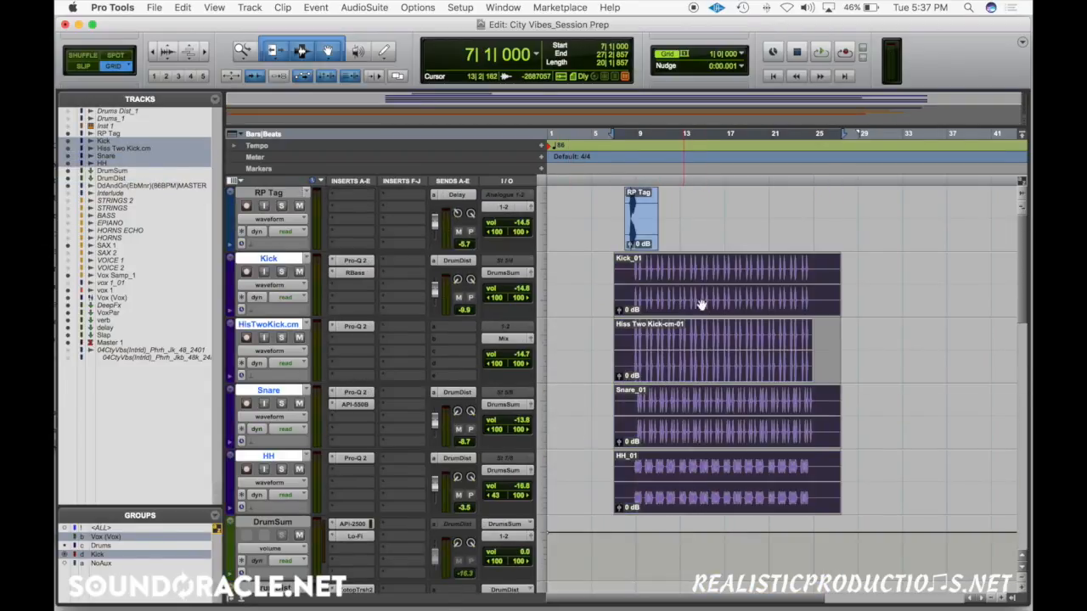
left_click_drag(699, 303, 579, 309)
left_click_drag(652, 241, 564, 244)
- Play the shifted arrangement from bar 10 to hear how the drums line up, then stop playback
left_click(569, 269)
key("space")
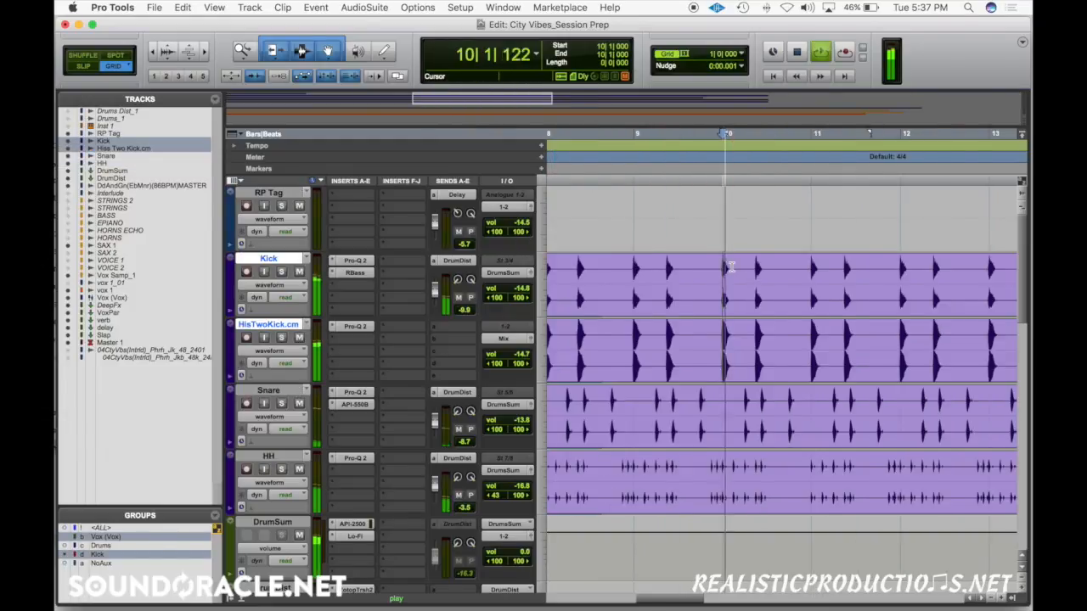
scroll(731, 267, "right", 3)
key("super+[")
key("super+[")
key("super+[")
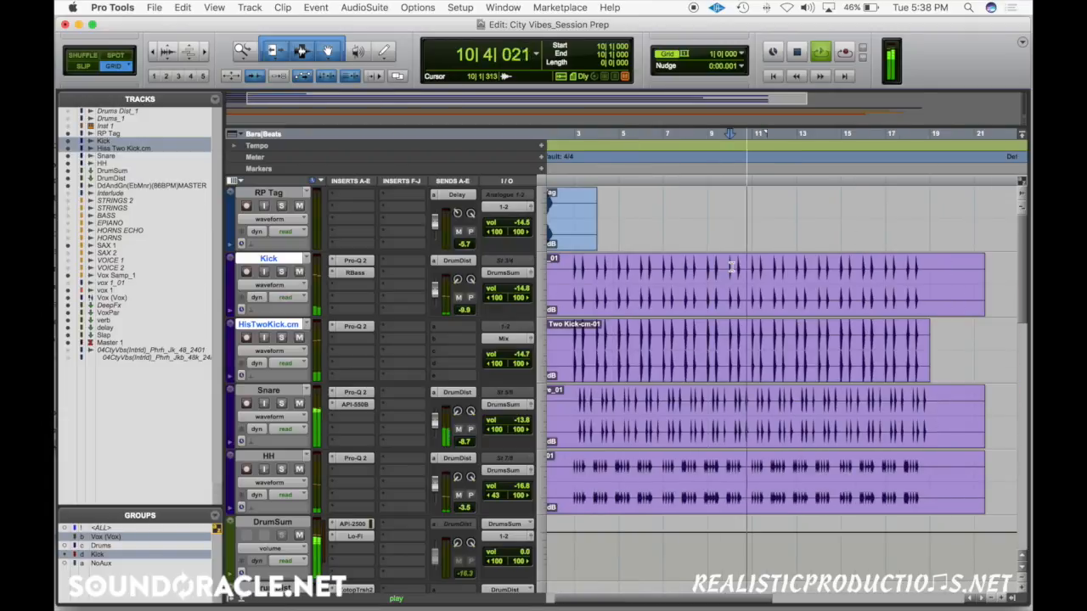
key("space")
- Separate the vox 1 clip just before bar 9 and move its second part to bar 1
scroll(688, 308, "down", 5)
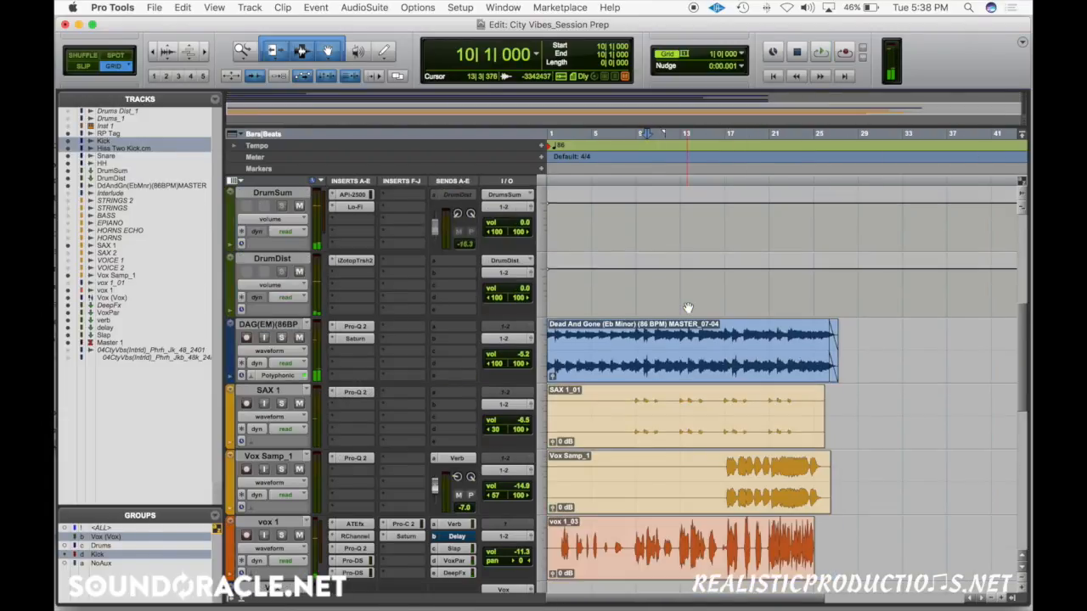
scroll(688, 307, "down", 1)
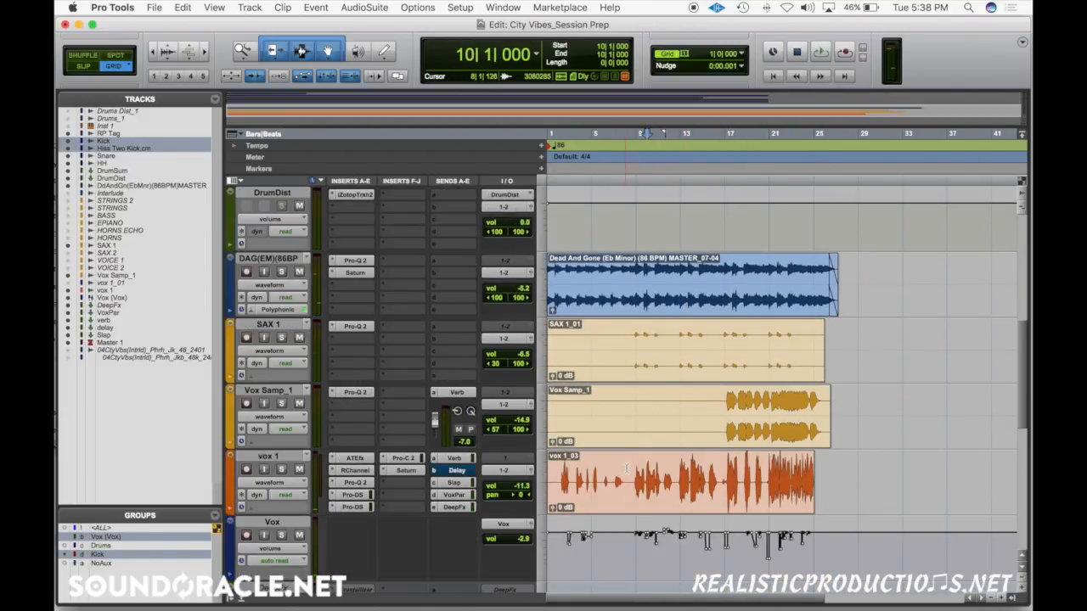
left_click(628, 468)
left_click(635, 468)
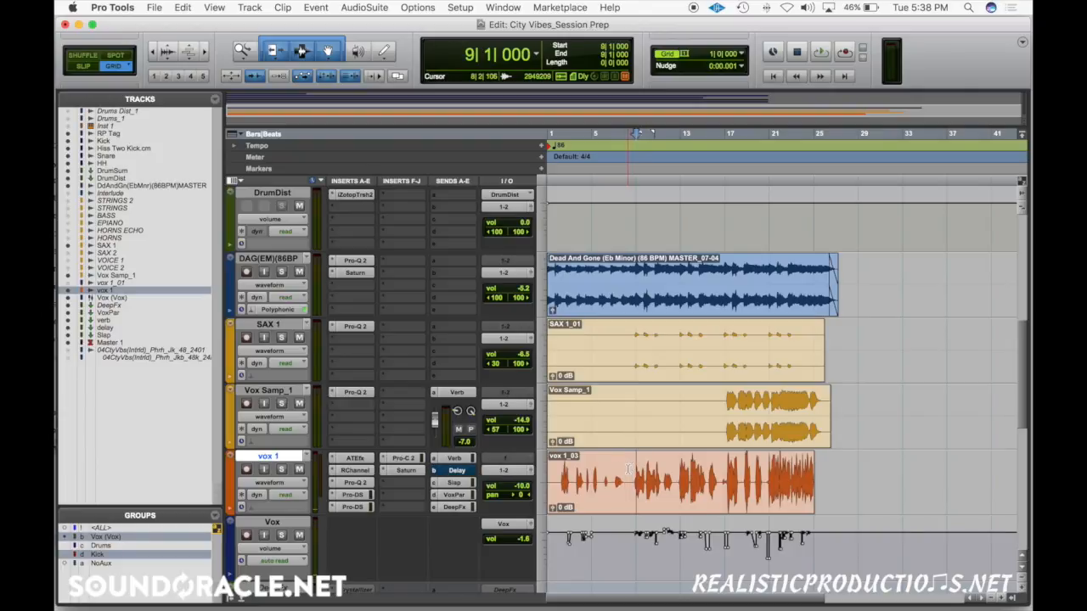
left_click(630, 468)
key("super+e")
left_click_drag(725, 497, 644, 497)
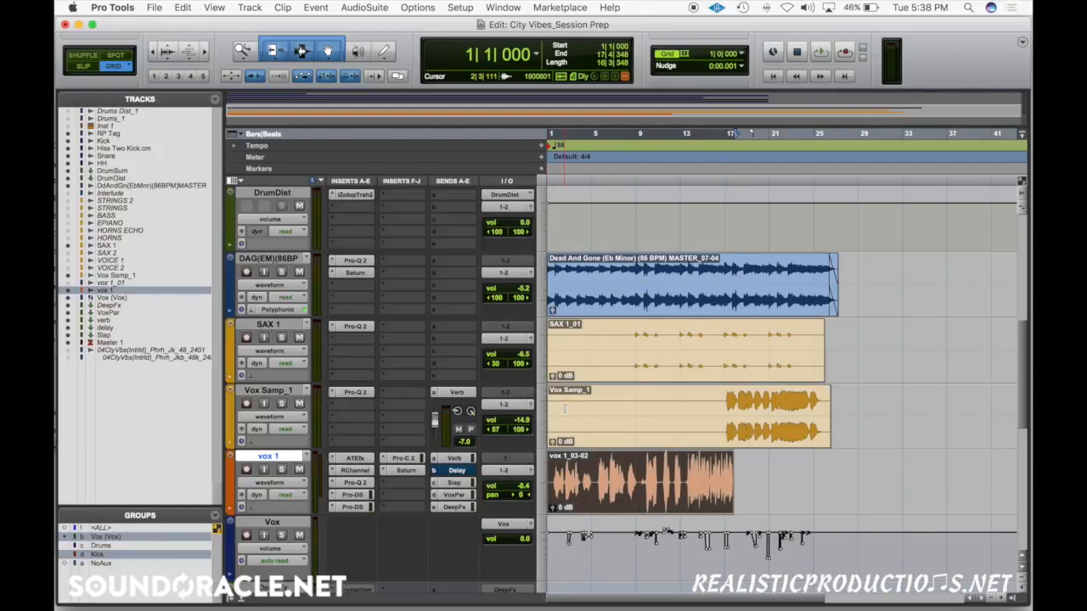
- Play the session from bar 5 to hear the moved vocal against the other tracks, then stop
key("super+bracketright")
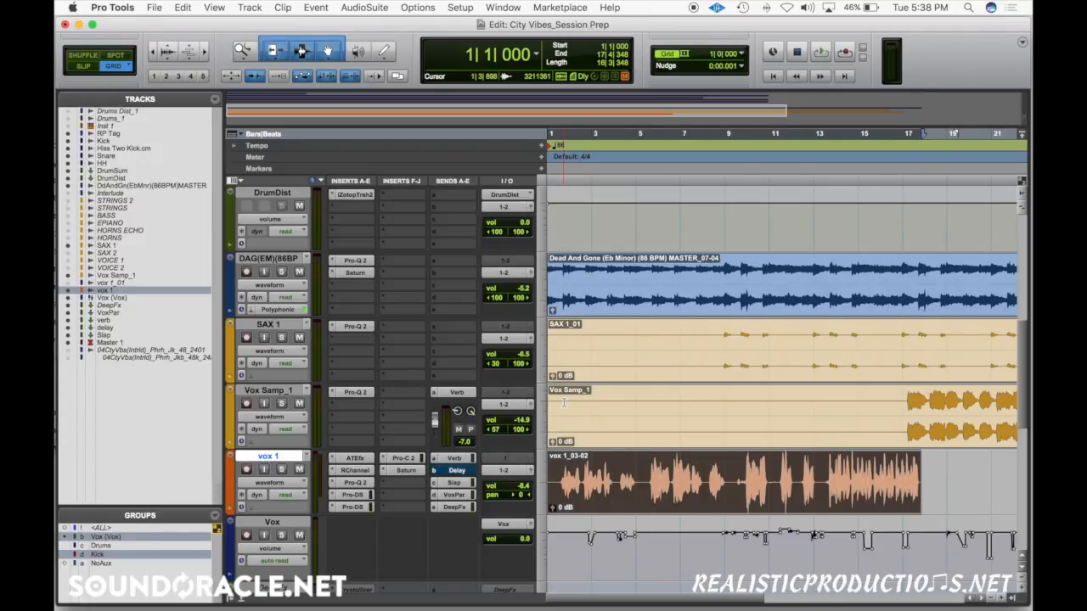
left_click(648, 401)
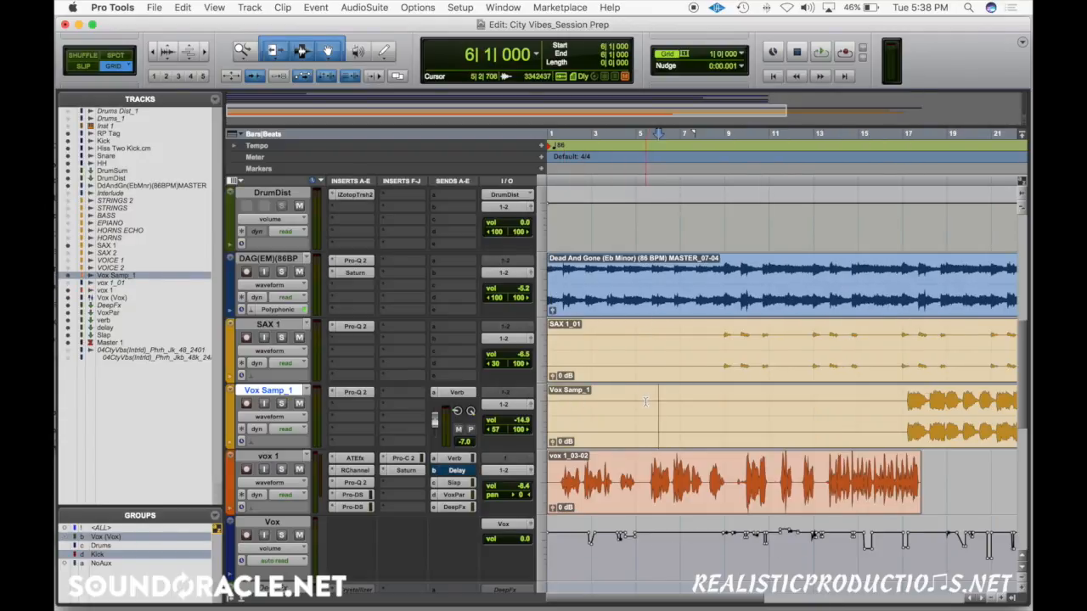
key("space")
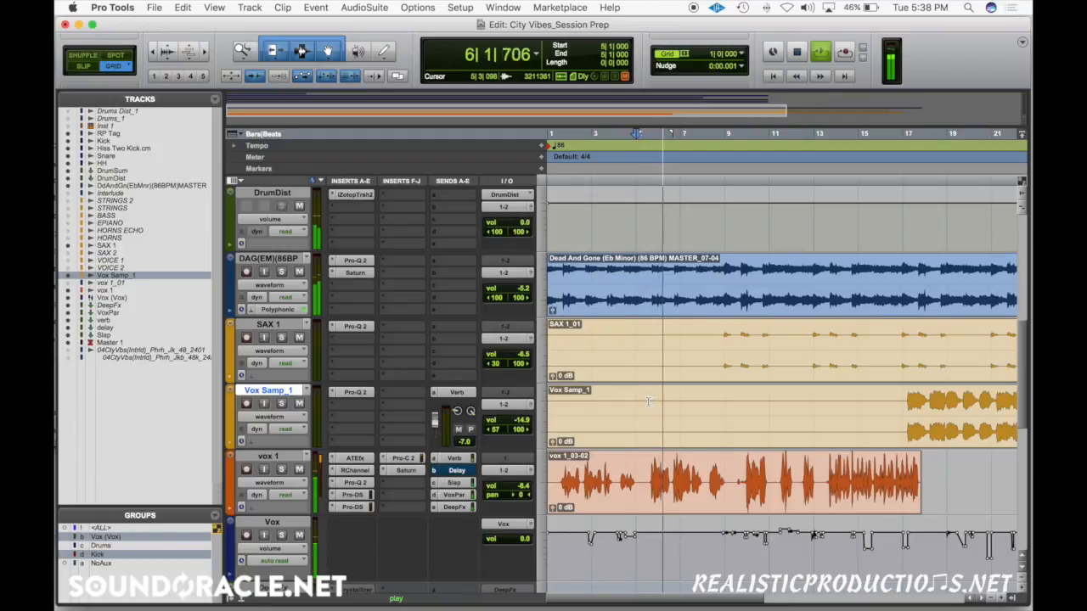
key("space")
key("super+[")
key("super+[")
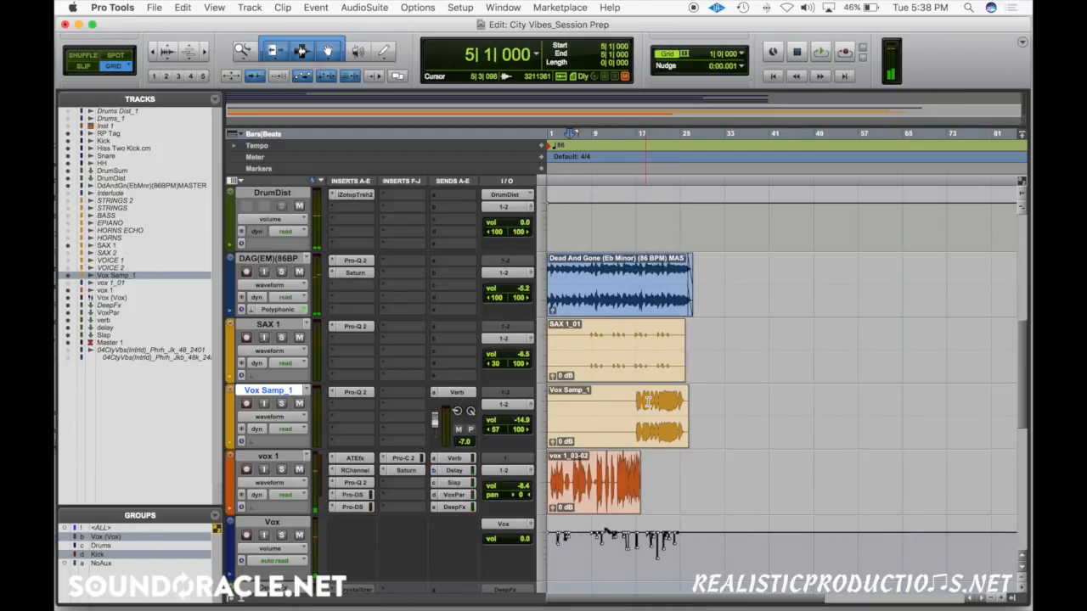
- Undo the vocal clip's separation and move, as well as the moves of the RP Tag and drum clips
key("super+z")
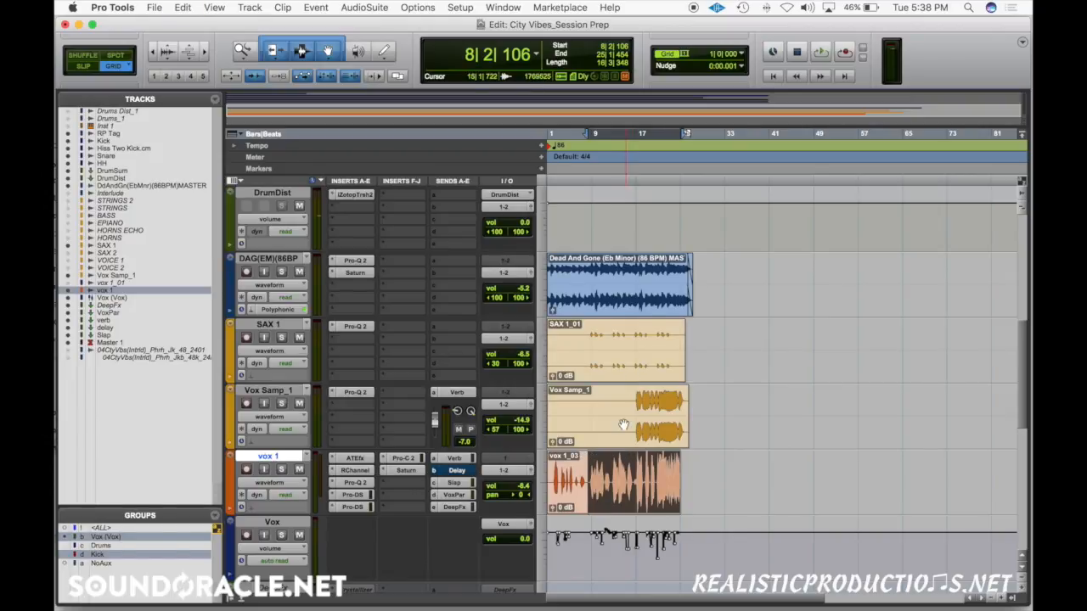
key("super+z")
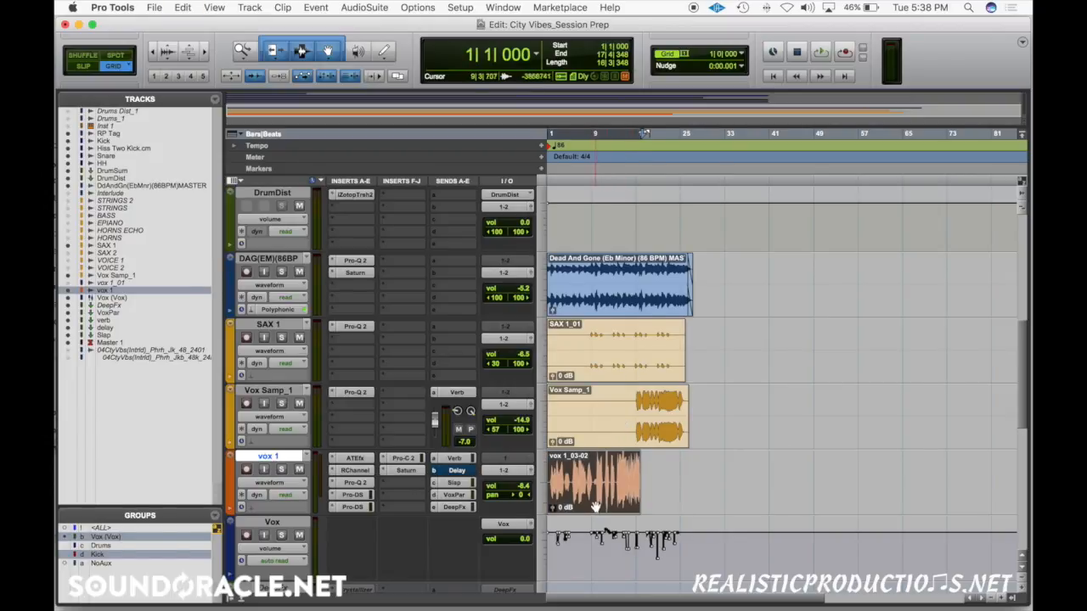
left_click(626, 491)
key("super+z")
key("super+z")
key("super+z")
scroll(627, 389, "up", 4)
key("super+z")
key("super+z")
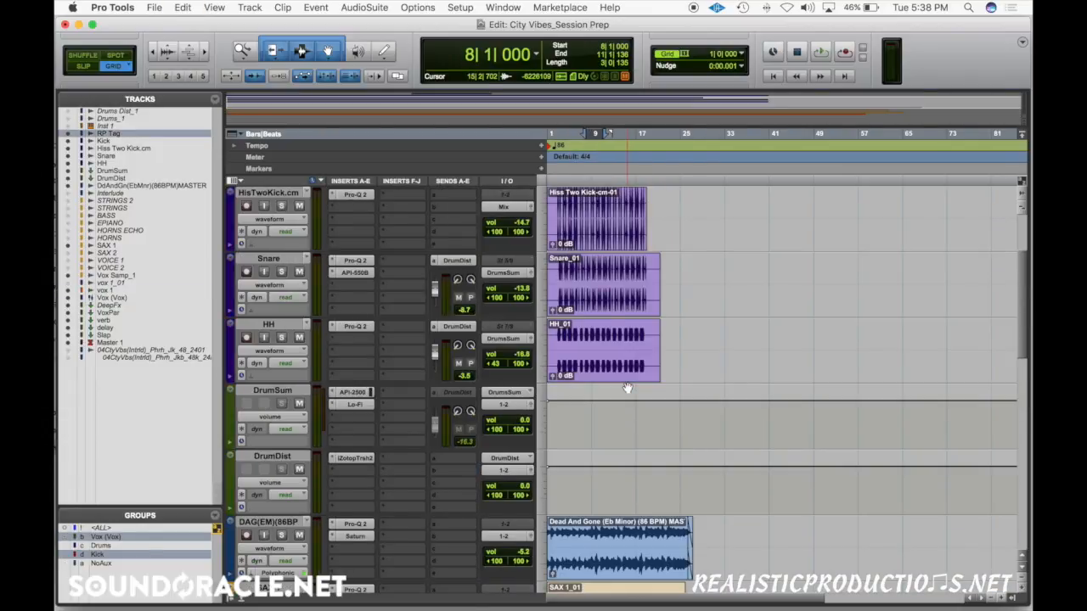
scroll(592, 311, "up", 2)
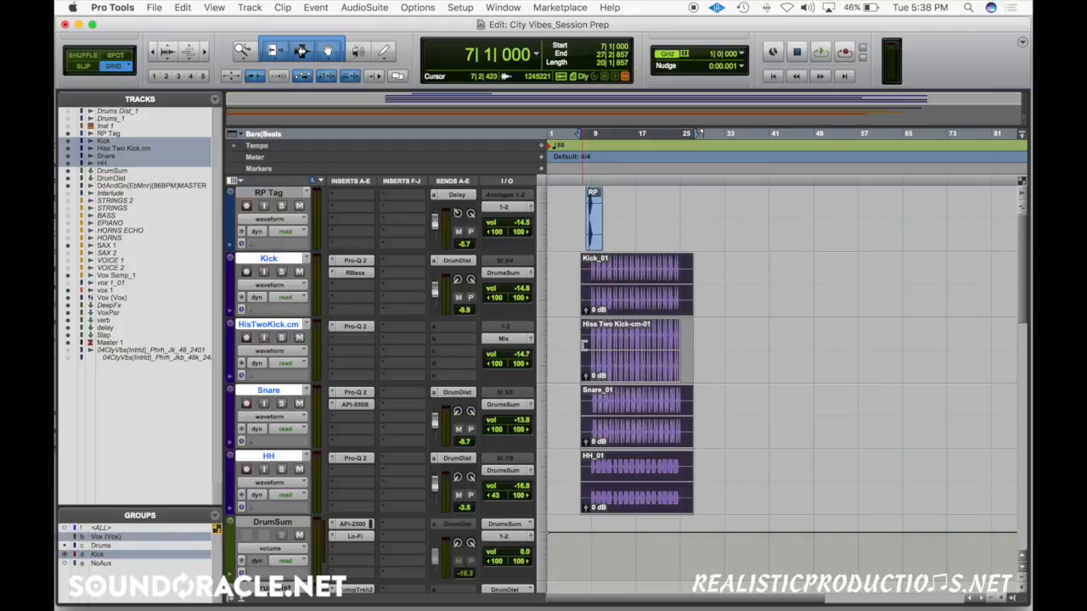
- Select bar 1 to bar 33 across the tracks from RP Tag to vox 1, and consolidate each track's audio into one clip
scroll(583, 350, "down", 3)
left_click(582, 350)
scroll(583, 344, "up", 2)
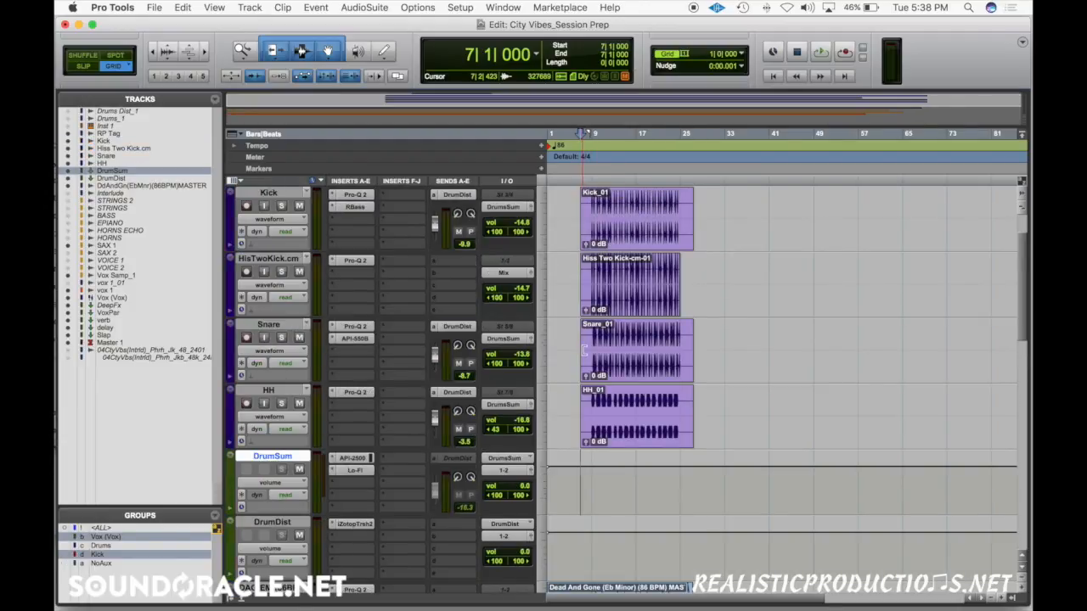
key("Return")
scroll(571, 271, "up", 1)
left_click_drag(703, 275, 450, 459)
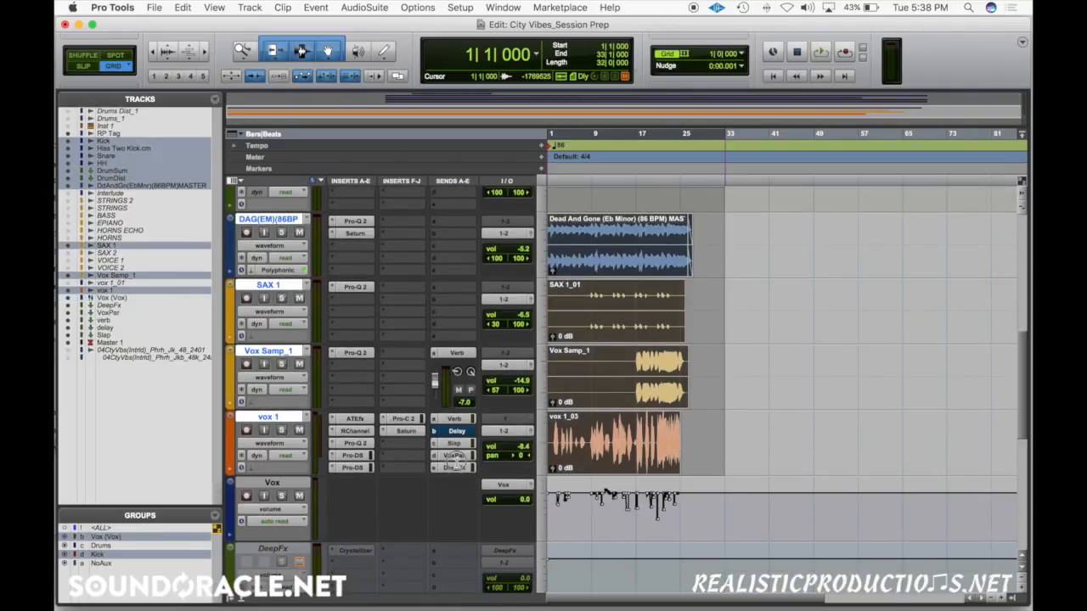
scroll(620, 331, "up", 7)
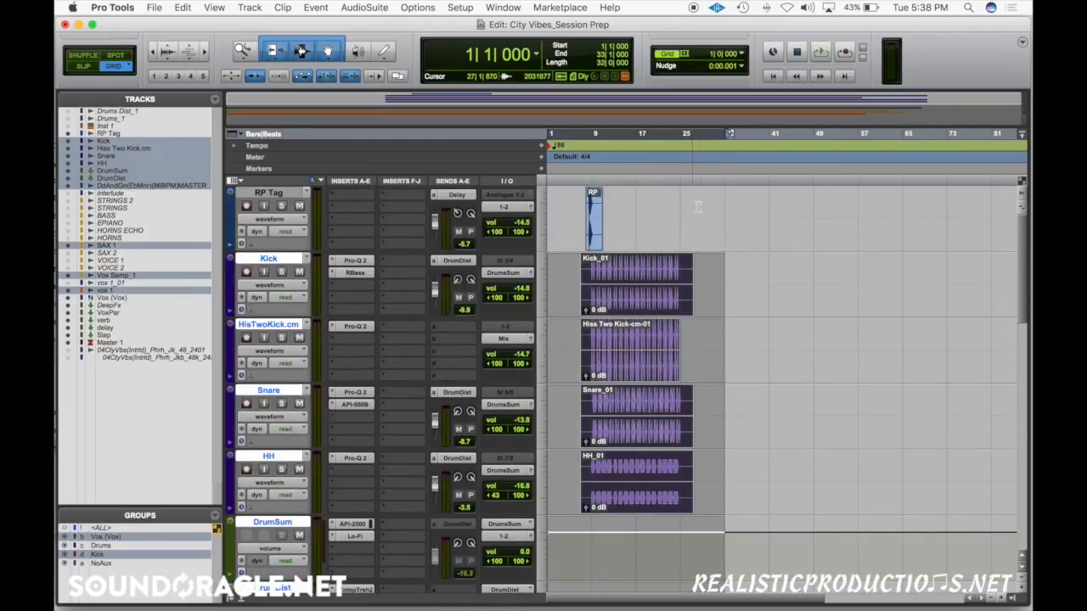
left_click(726, 196, "shift")
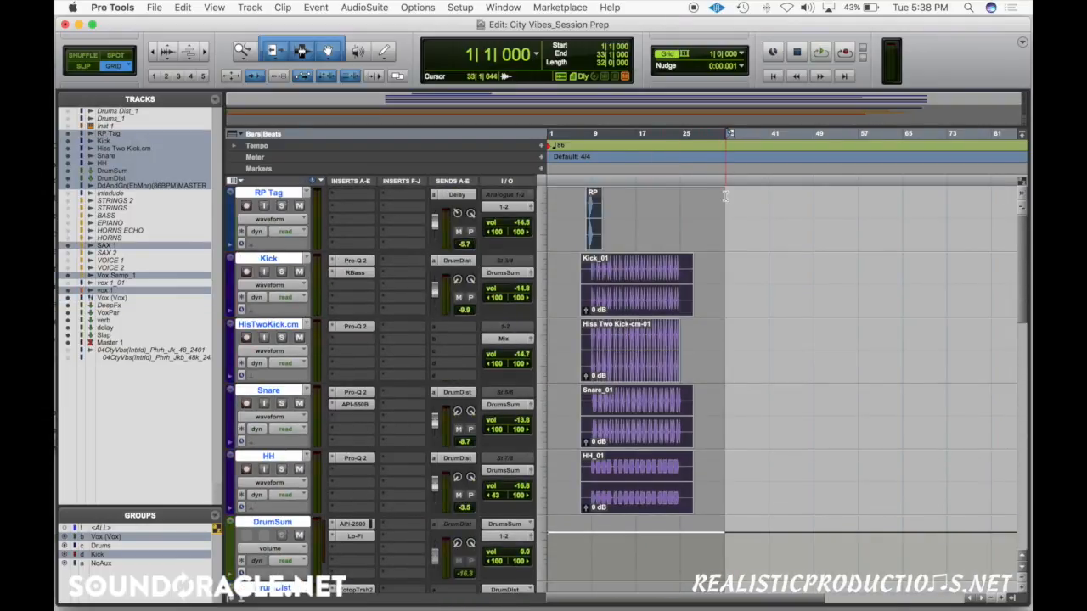
key("alt+shift+3")
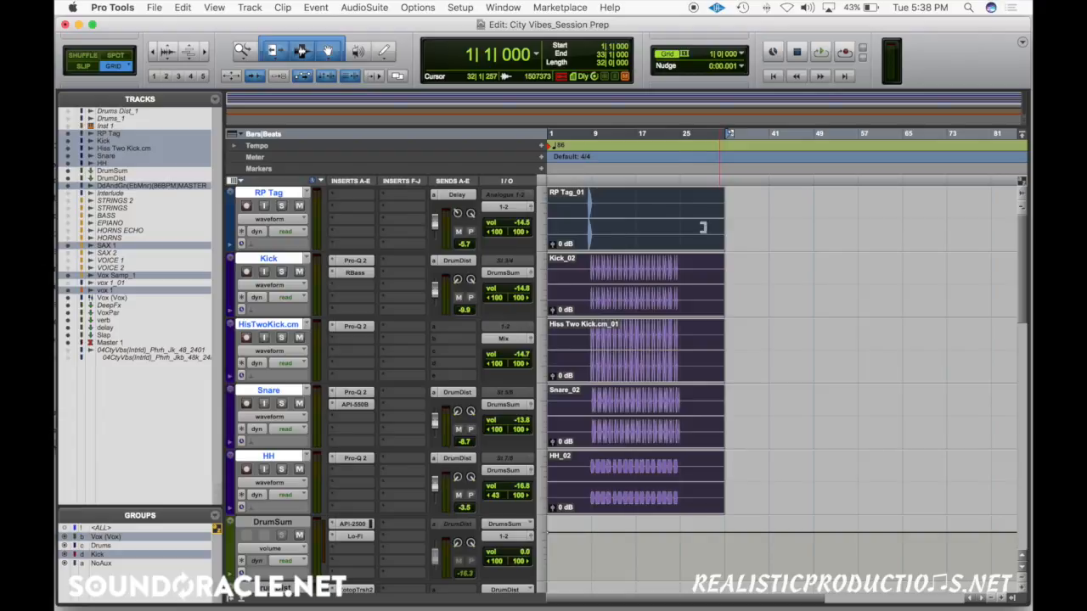
- Check that the consolidated clips on the drum, sample, SAX 1 and vocal tracks share the same start and end
left_click(606, 304)
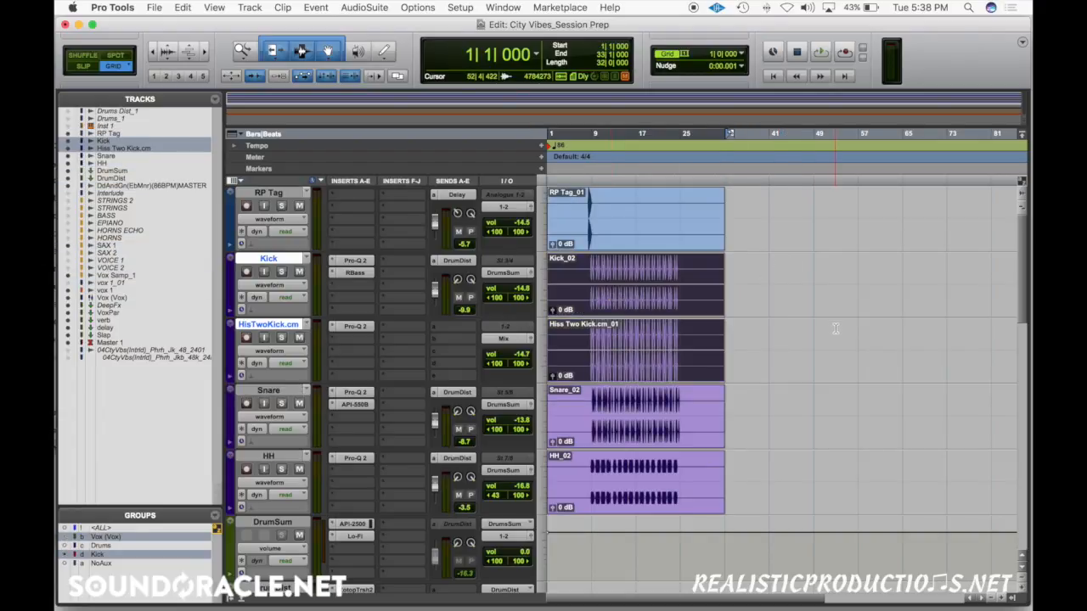
left_click(769, 357)
left_click(589, 432)
left_click(898, 195)
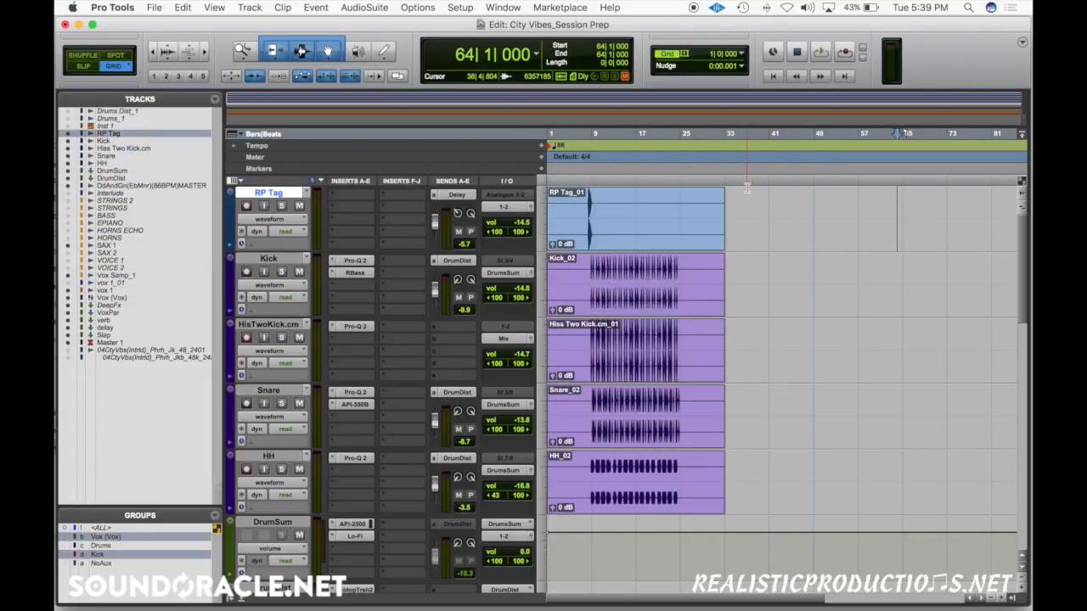
scroll(689, 248, "down", 2)
scroll(687, 251, "down", 2)
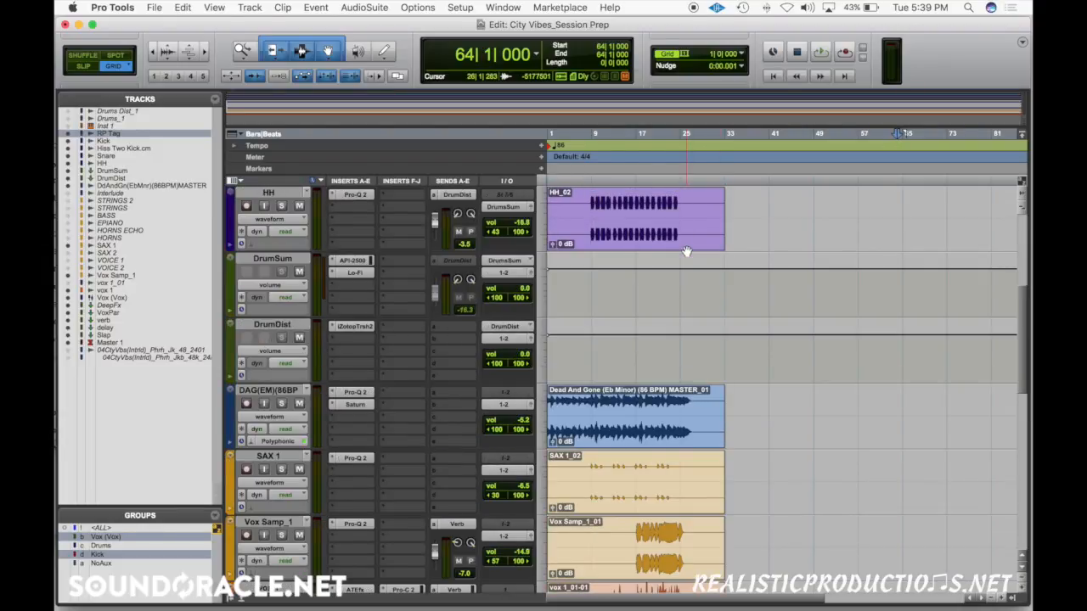
- Separate the consolidated vox 1 clip at bar 8, just past bar 11, and near 12|3 and 14|4
scroll(686, 251, "down", 5)
left_click(636, 309)
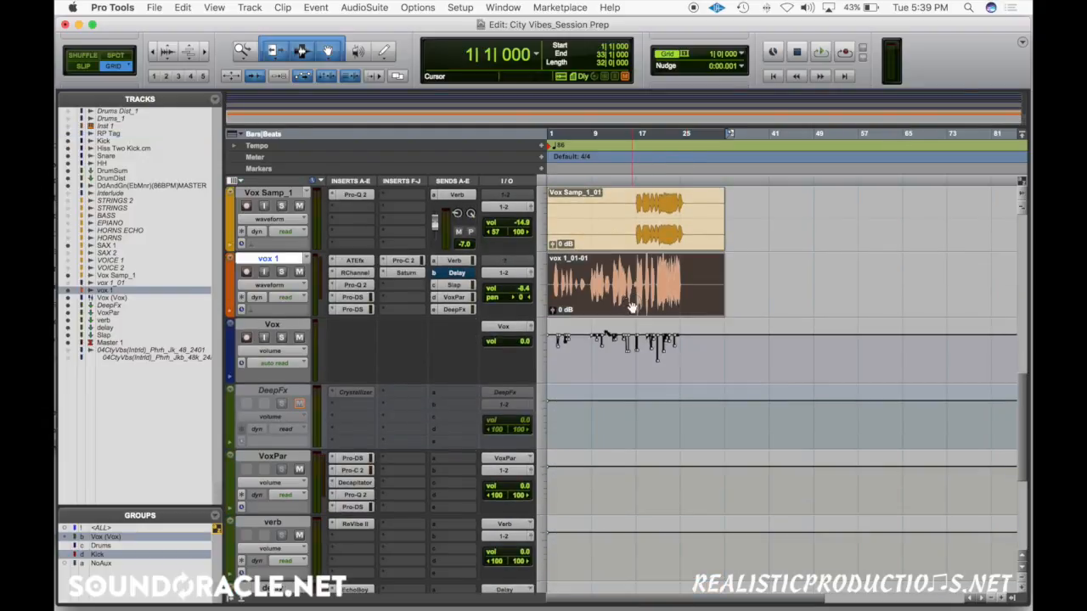
left_click(587, 272)
key("super+bracketright")
key("super+bracketright")
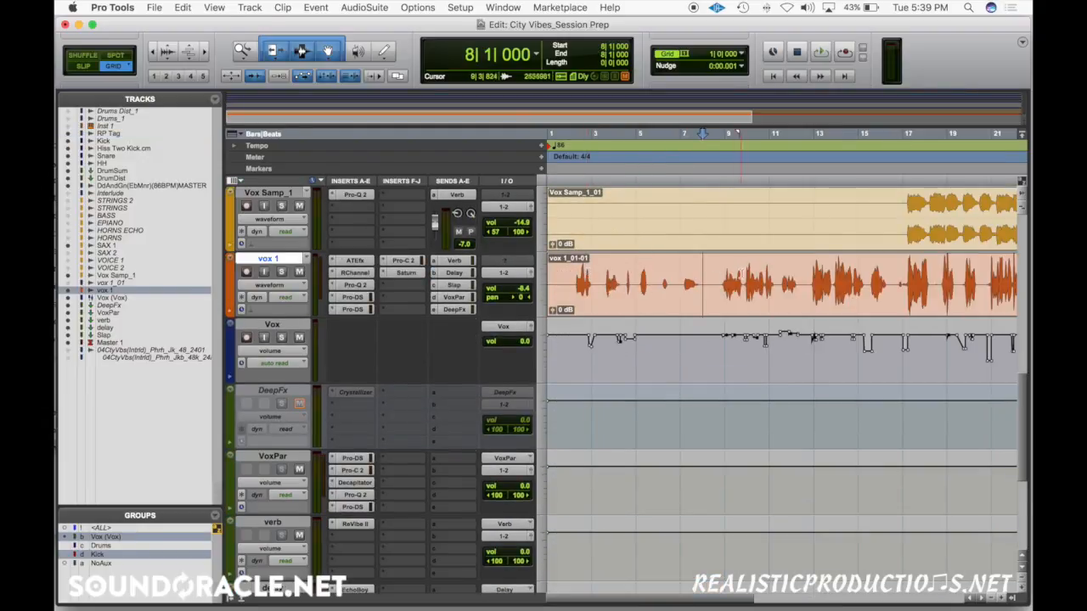
key("super+e")
left_click(773, 276)
key("super+e")
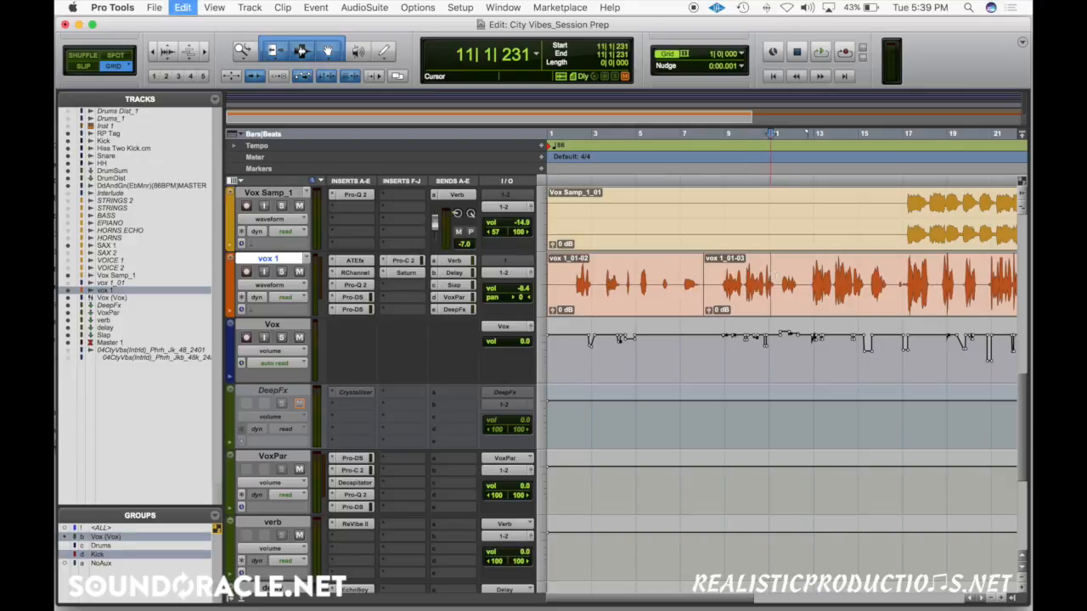
left_click(808, 276)
key("super+e")
left_click(855, 276)
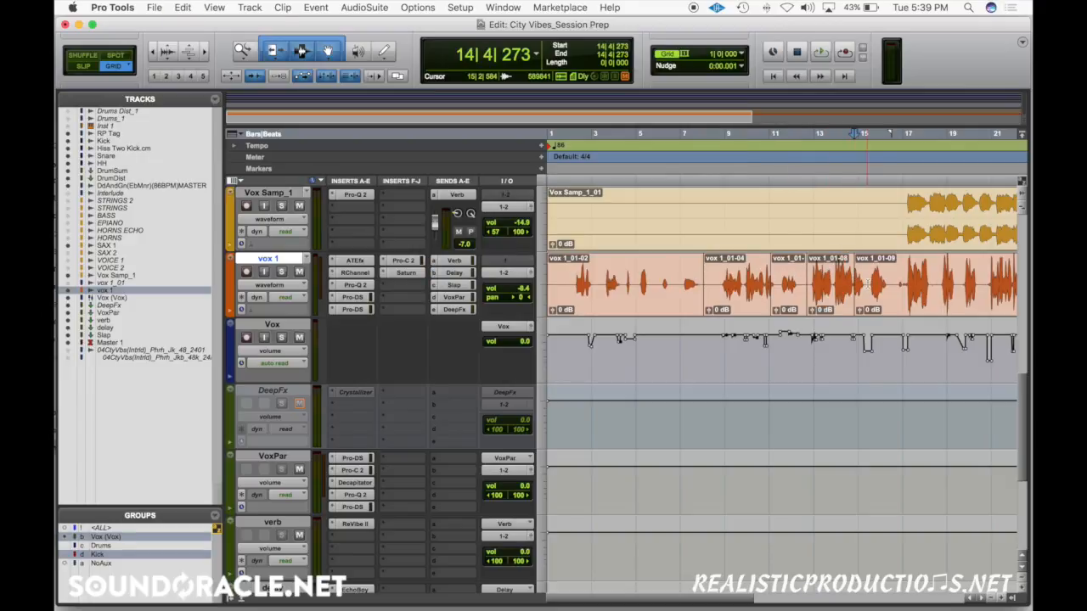
- Trim the vox 1 clip boundary near 14|4 slightly earlier, and add short crossfades there and at the cut near 12|3
key("super+bracketright")
key("super+bracketright")
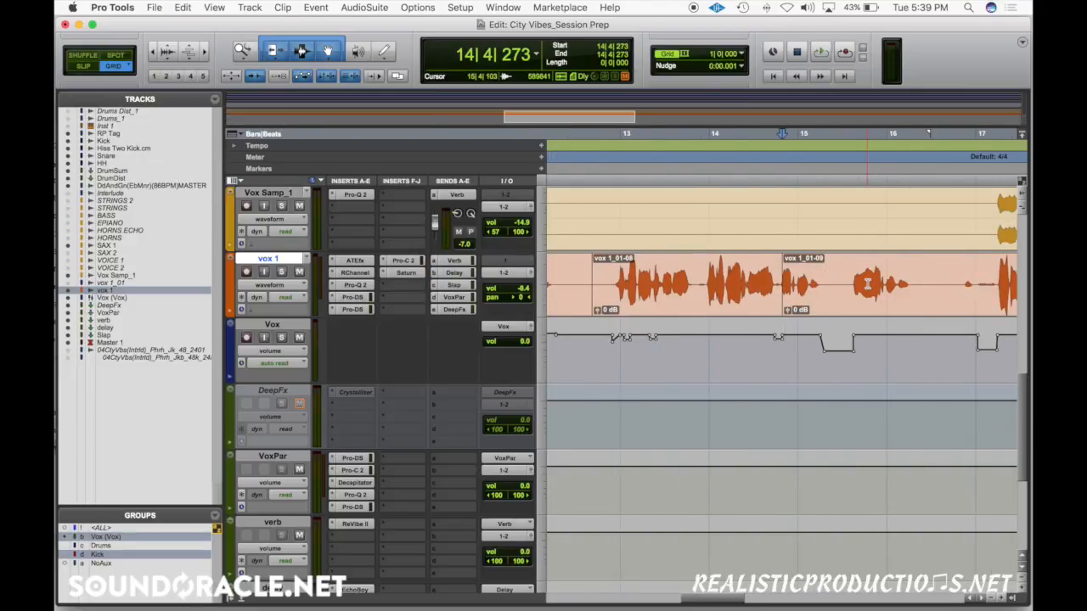
key("super+bracketright")
key("super+bracketright")
left_click(780, 286)
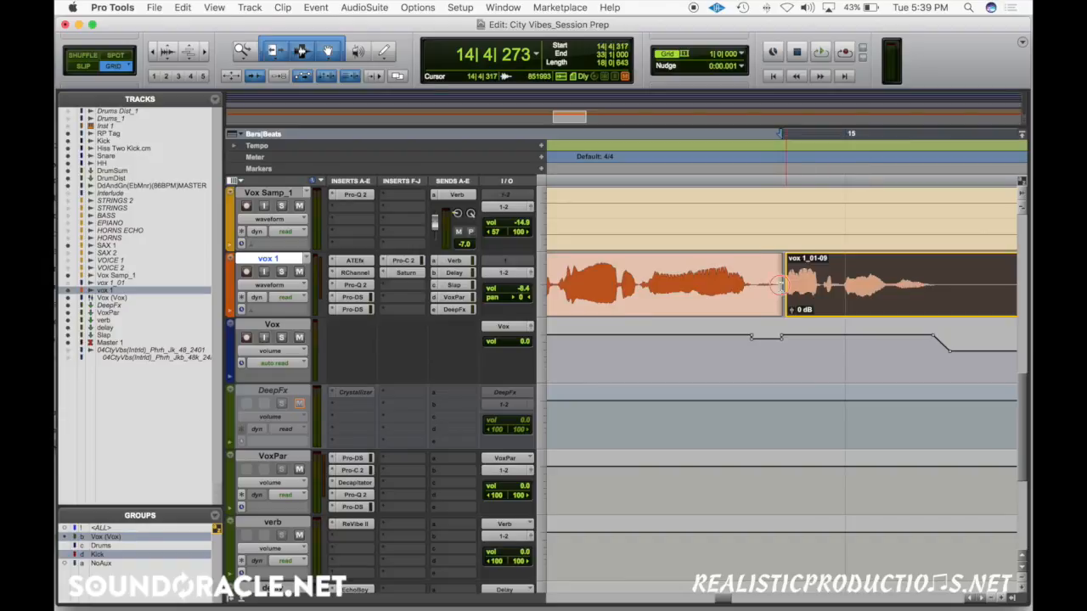
left_click_drag(779, 286, 772, 311)
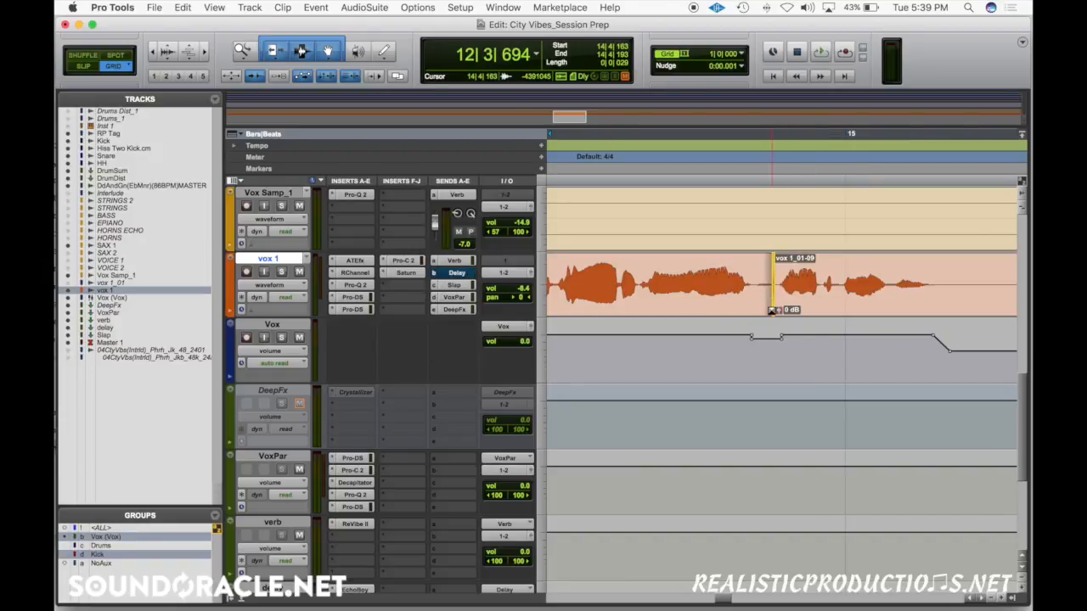
left_click(728, 310)
key("Left")
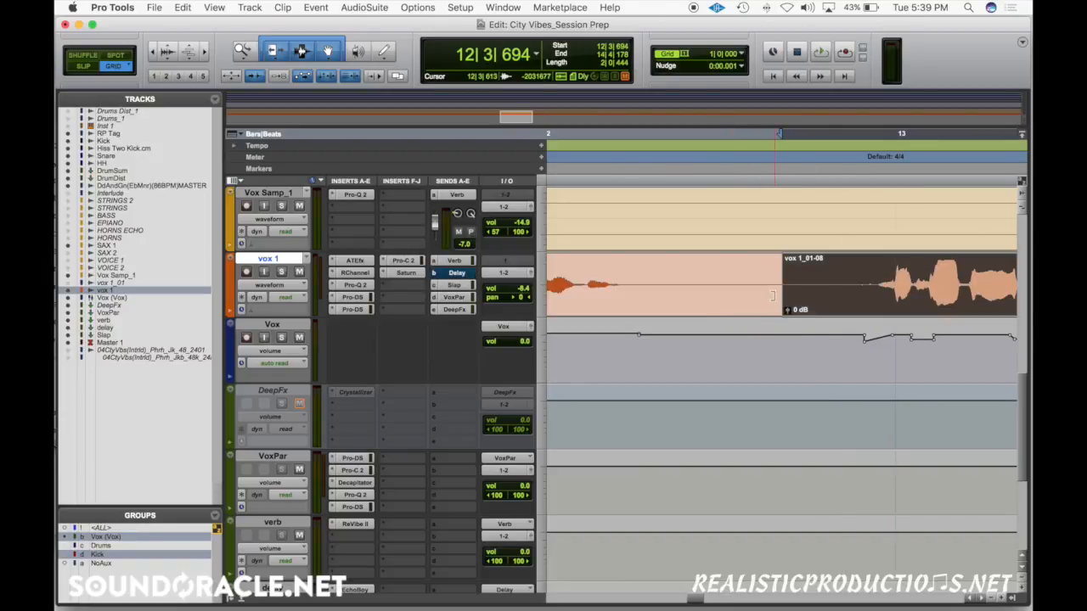
left_click_drag(783, 311, 779, 314)
key("super+bracketleft")
key("super+bracketleft")
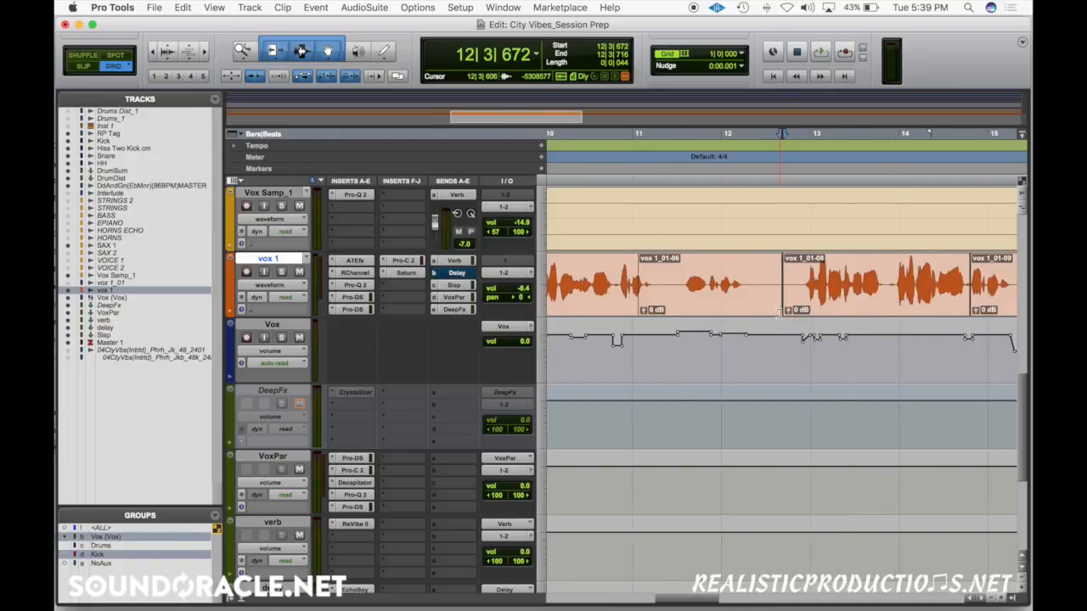
- Undo all the crossfades, trims and separations on the vox 1 track
key("super+bracketleft")
key("super+bracketleft")
key("super+z")
key("super+z")
key("super+z")
key("super+z")
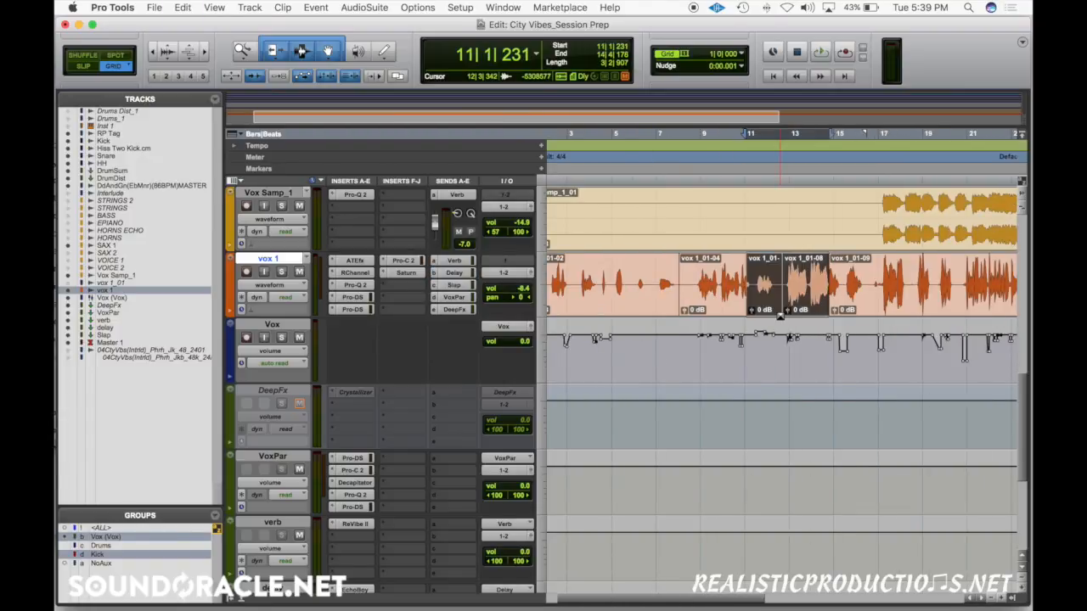
key("super+z")
key("super+z")
key("super+z")
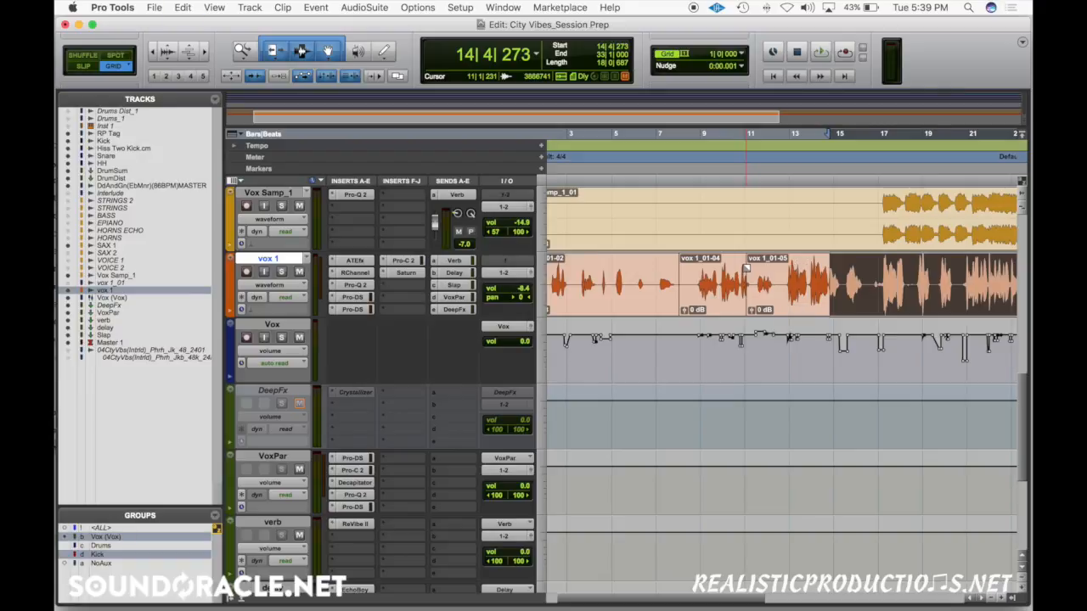
left_click(678, 274)
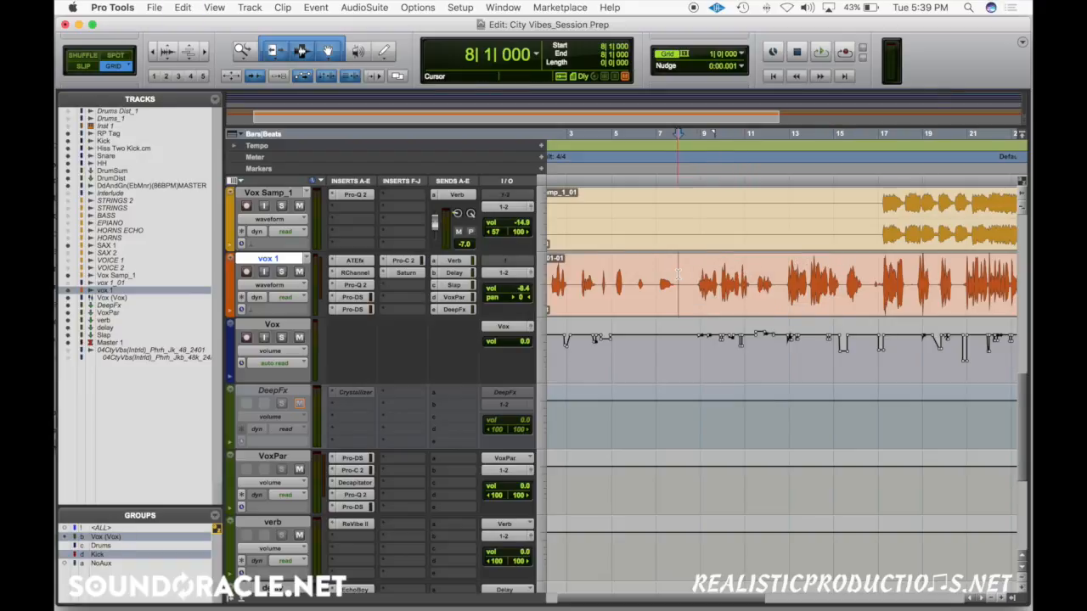
key("super+bracketleft")
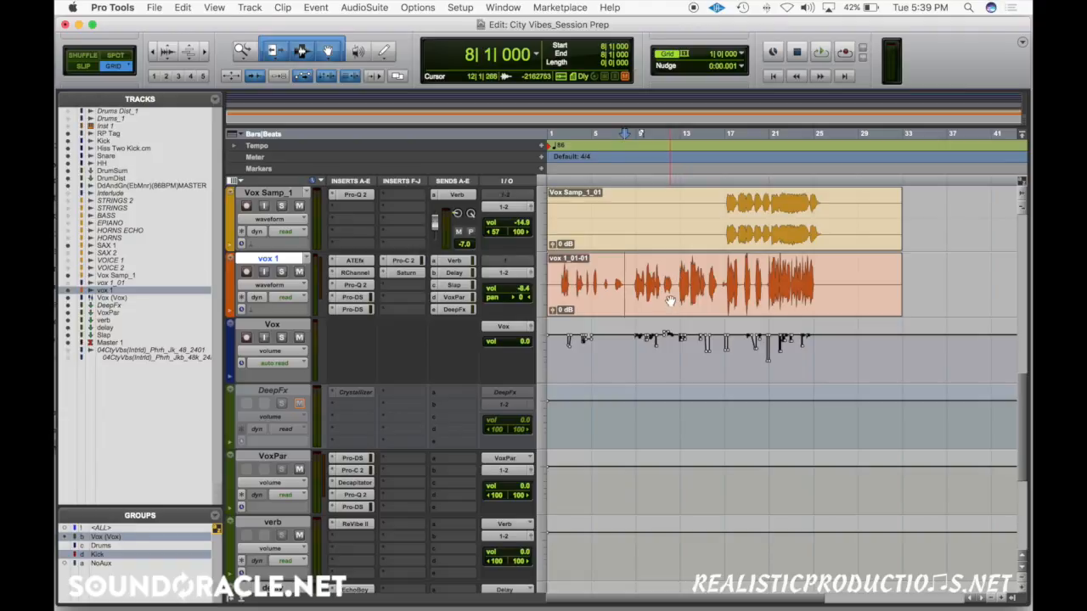
- Select the full vox 1 clip and compare its extent with the Vox Samp_1, SAX 1 and sample clips
left_click(669, 302)
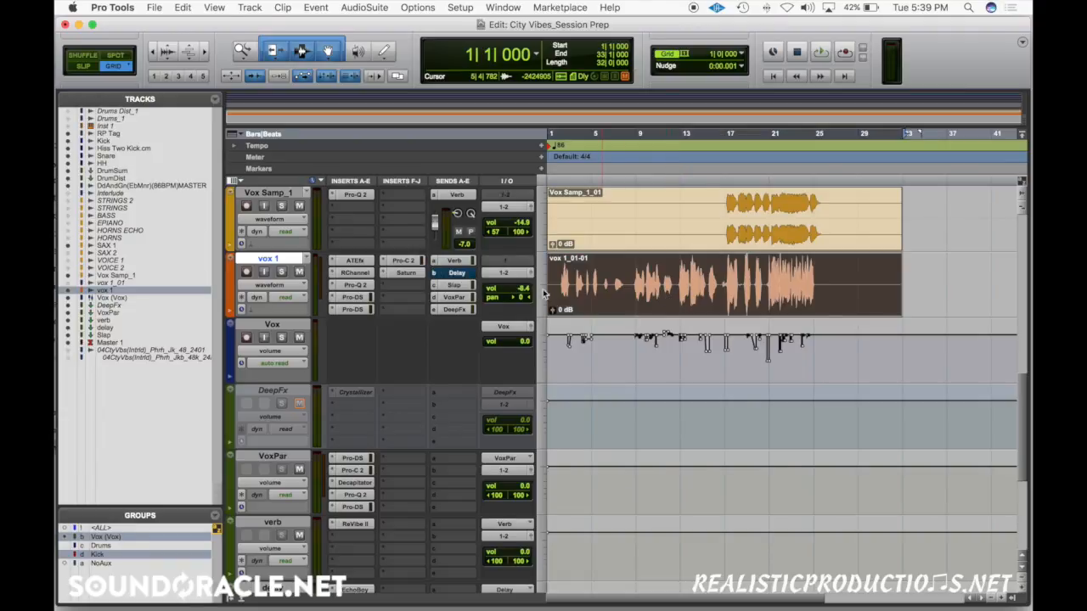
scroll(658, 297, "up", 3)
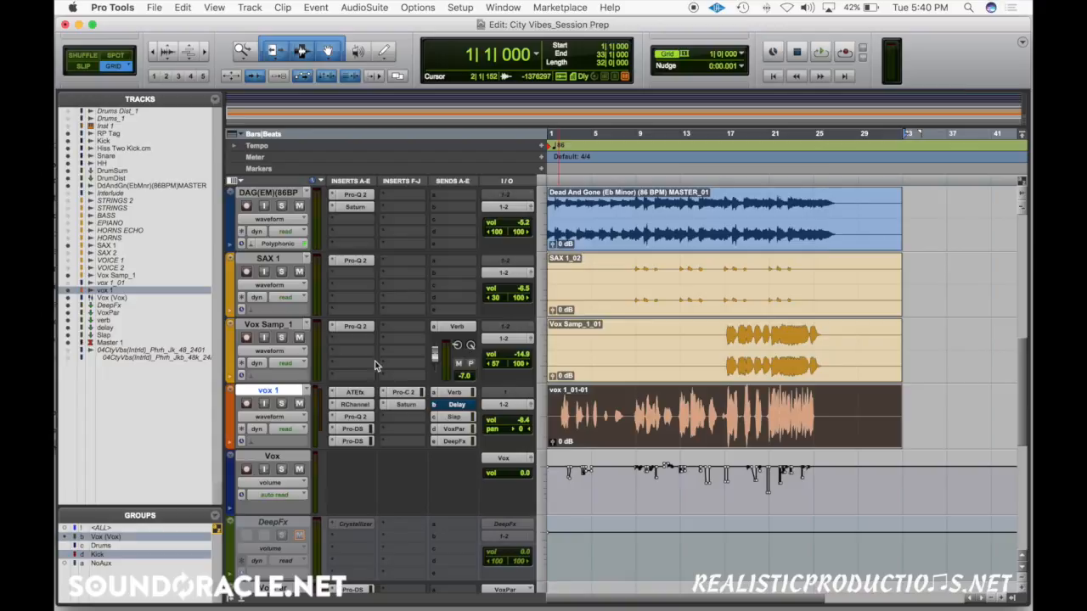
left_click(625, 343)
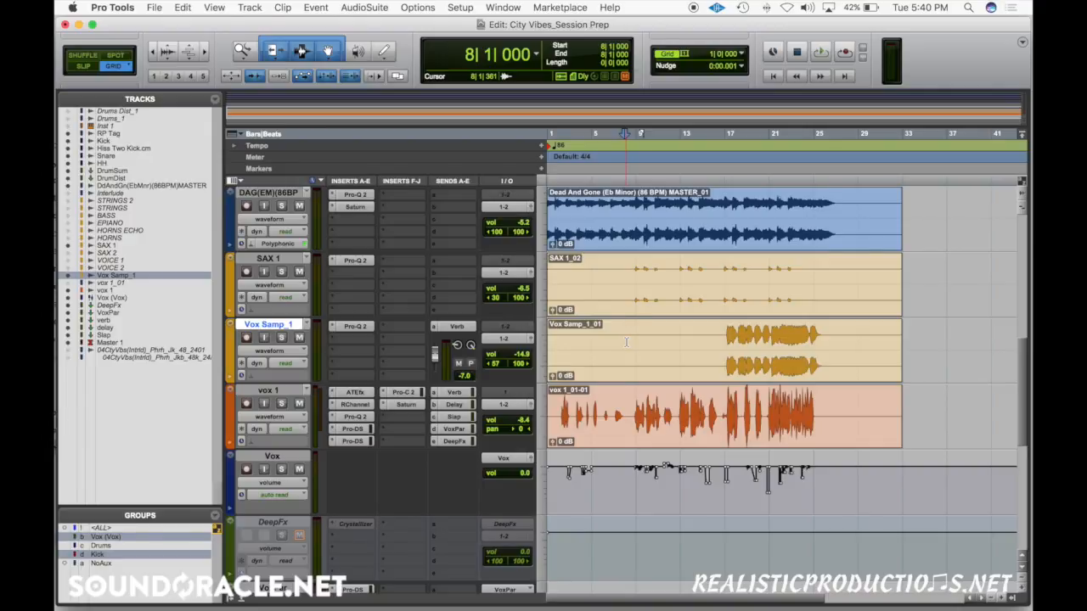
left_click(633, 425)
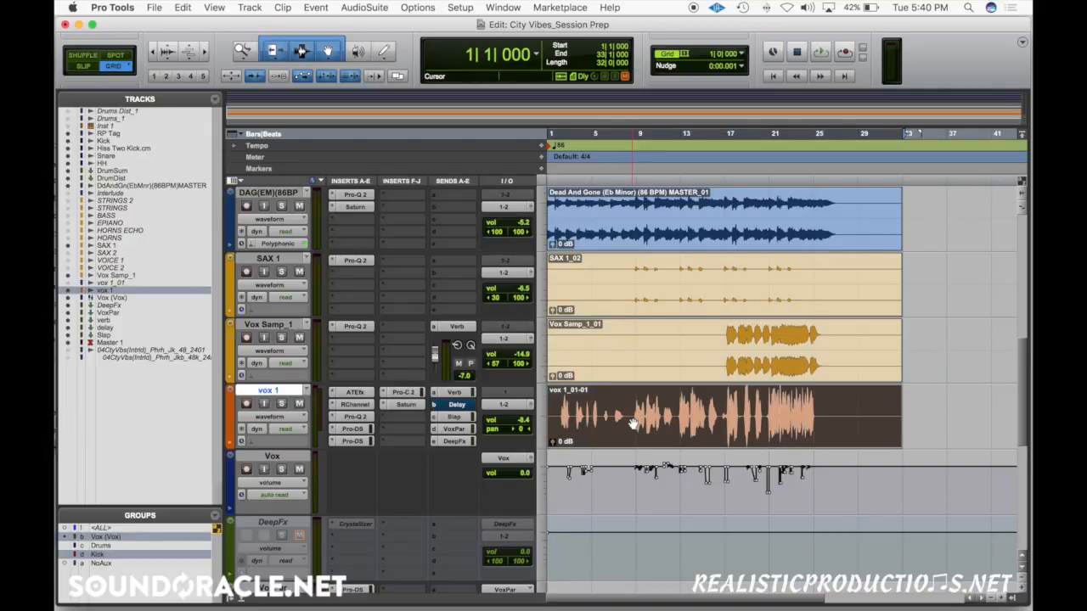
scroll(632, 425, "down", 5)
- Play the session from bar 1 and watch the Master 1 level in the Mix window
key("super+equal")
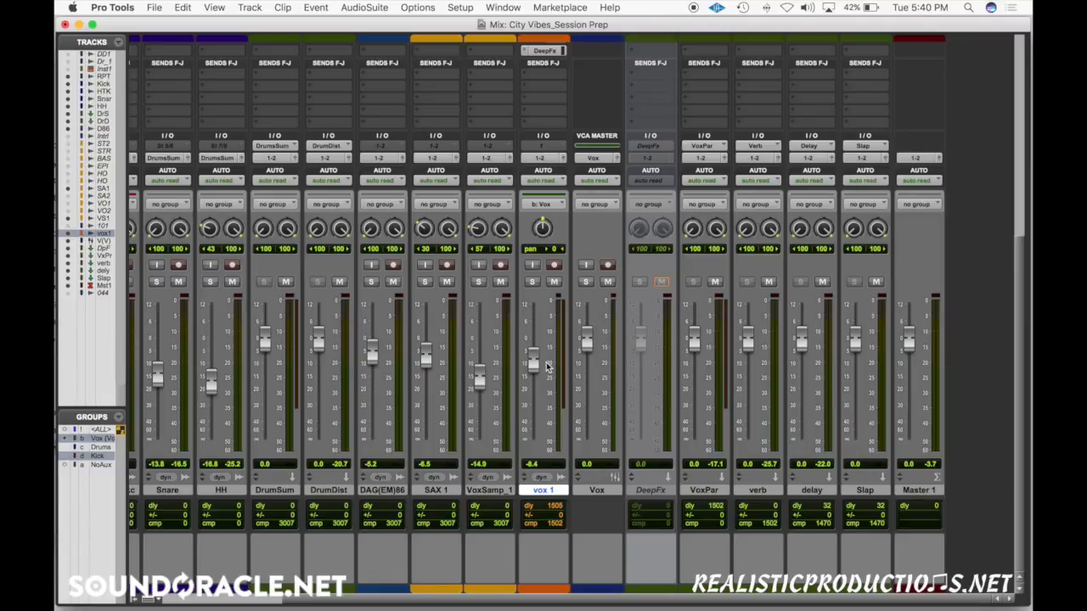
key("super+equal")
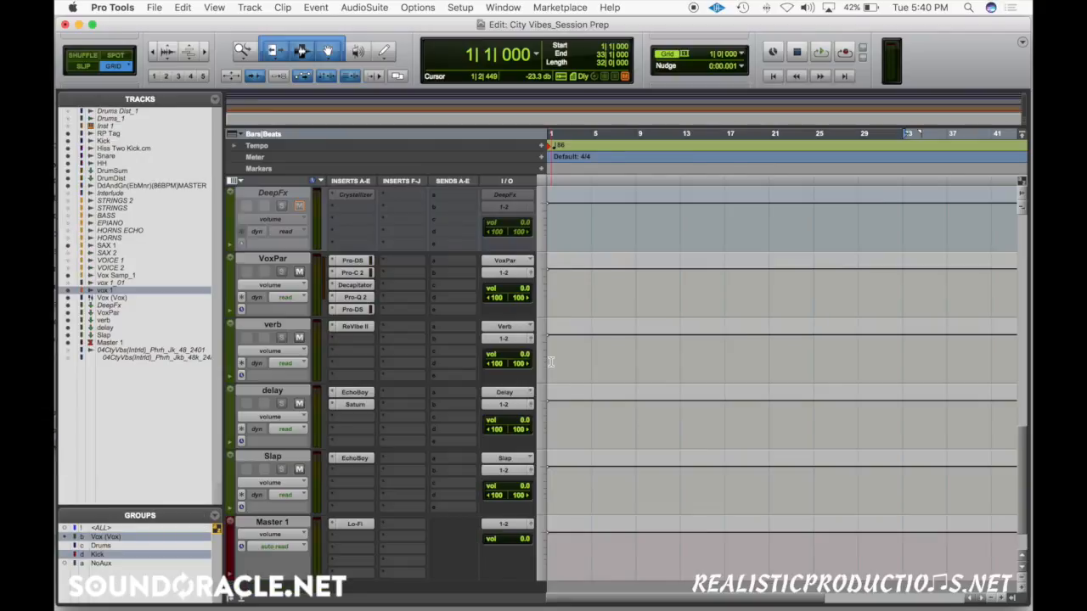
key("super+equal")
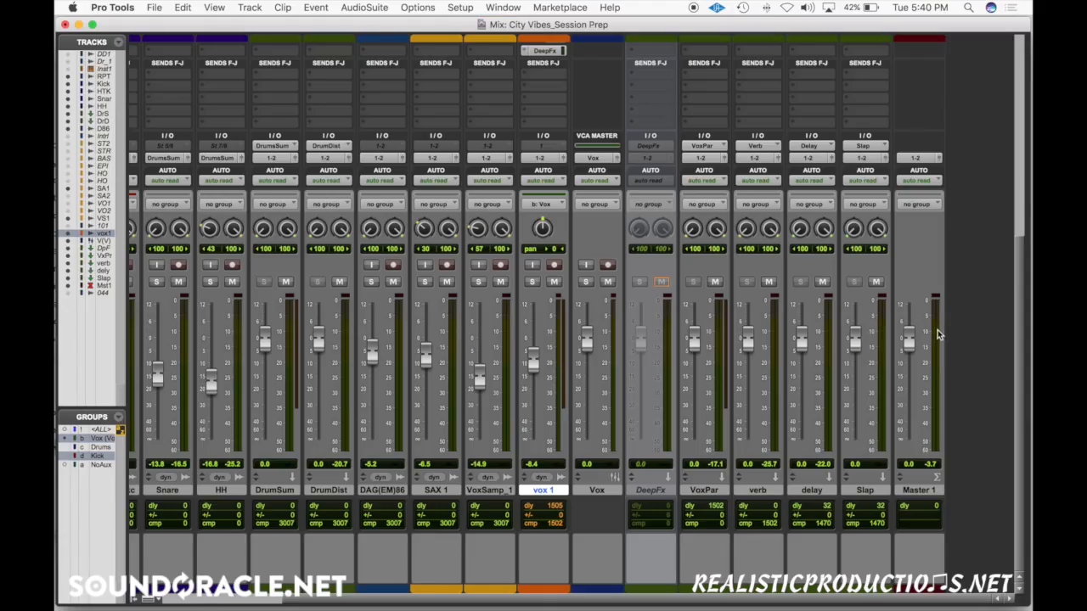
key("space")
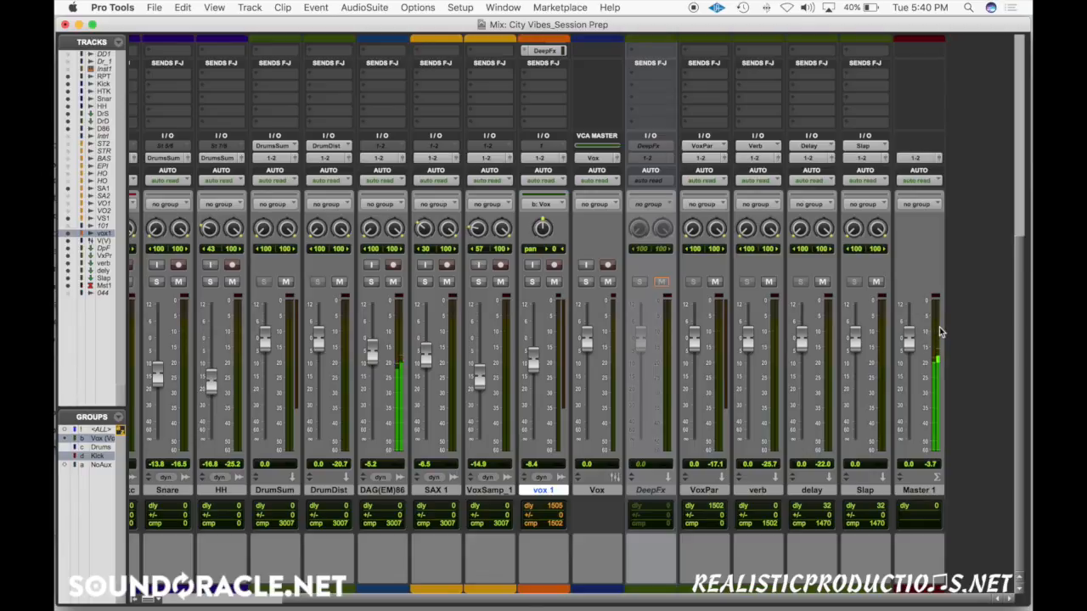
key("super+equal")
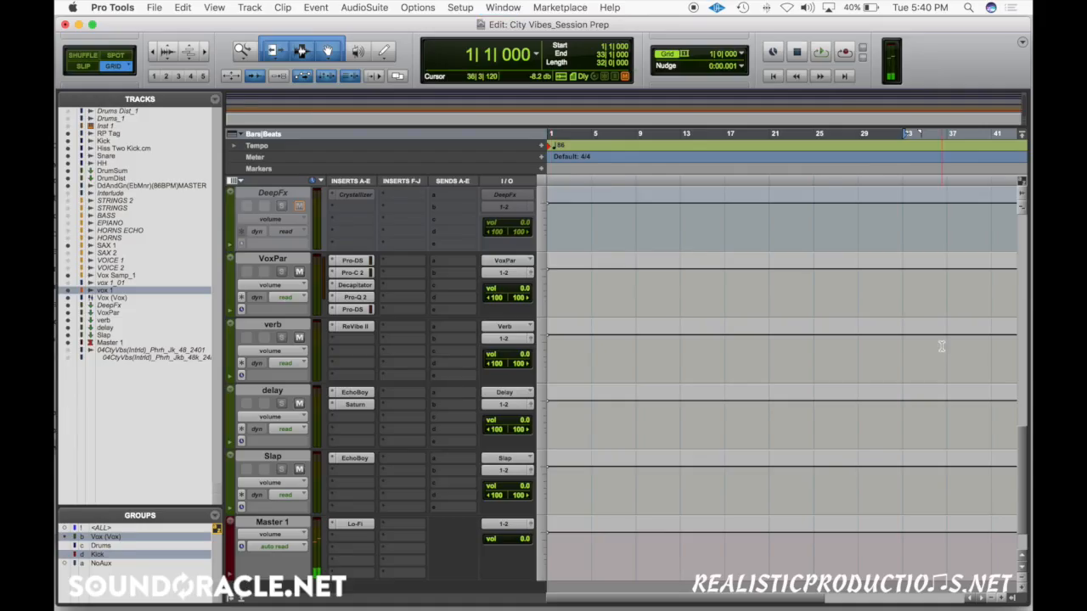
- Play the session from bar 9, where the drums enter, and check the channel and Master 1 peak levels in the mixer
left_click(598, 281)
scroll(598, 281, "up", 6)
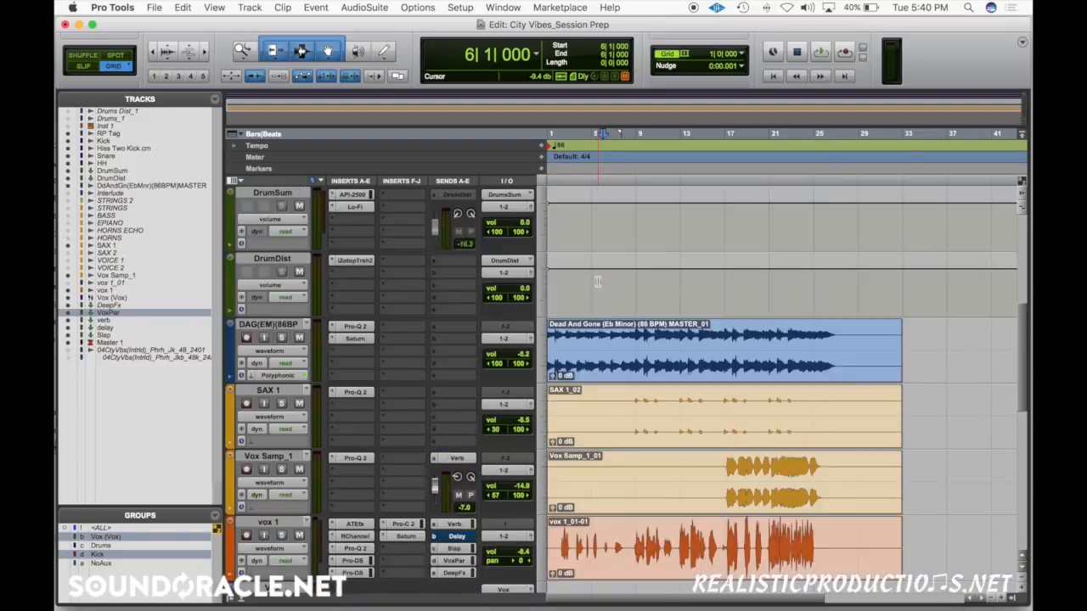
left_click(635, 273)
key("space")
key("super+equal")
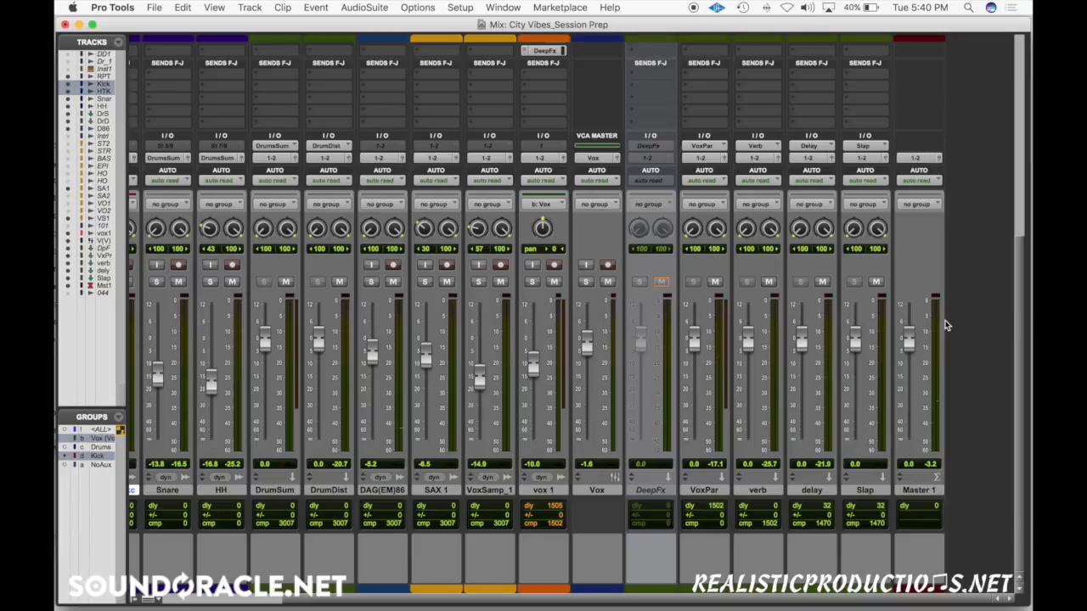
key("super+equal")
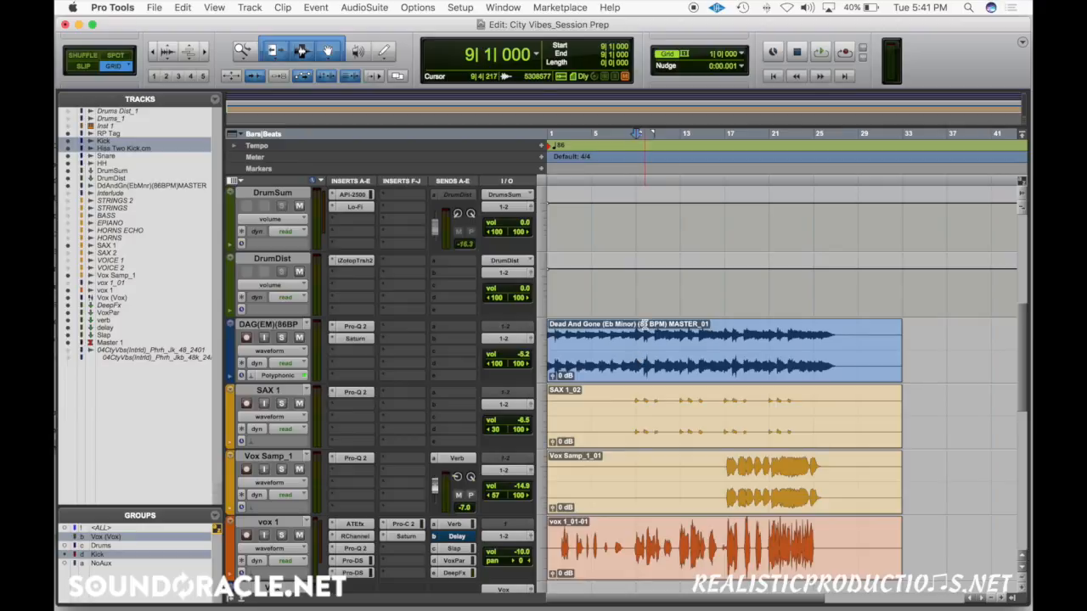
- Create one new stereo Instrument track directly below the RP Tag track
scroll(642, 325, "up", 5)
left_click(270, 194)
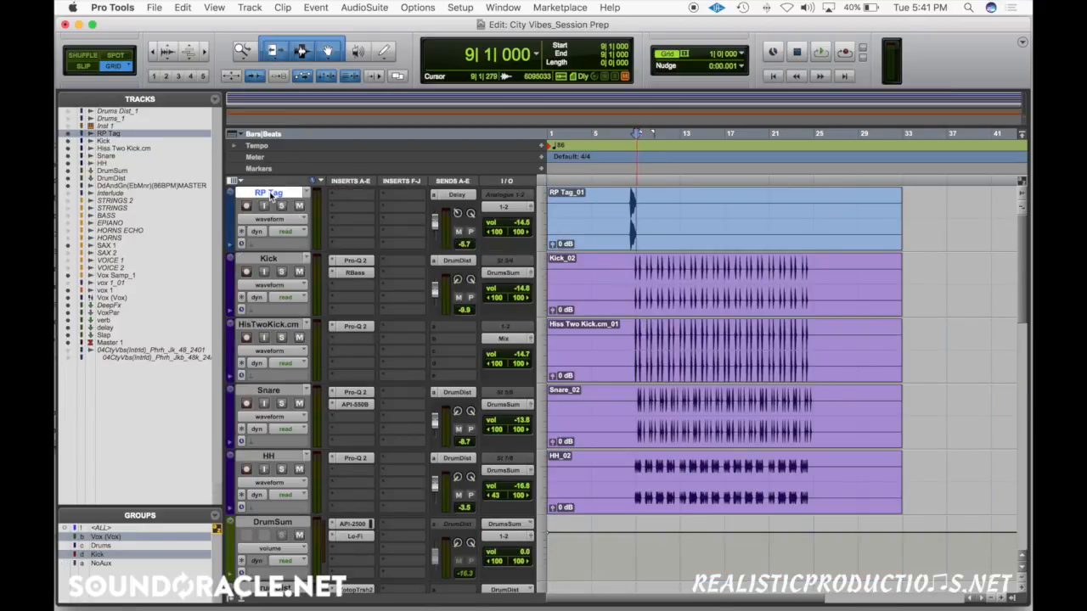
key("super+shift+n")
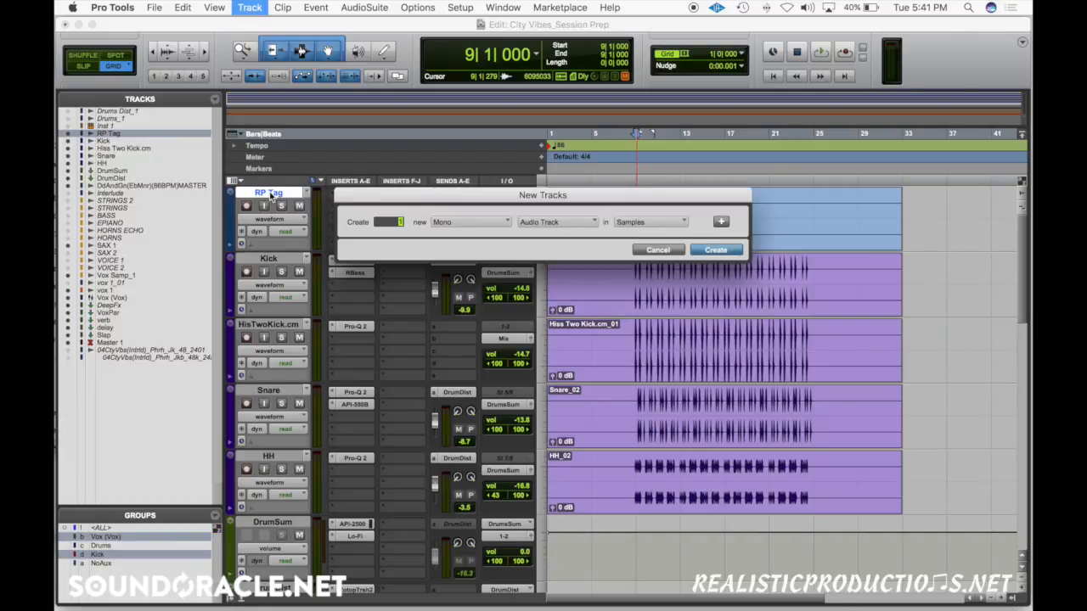
key("super+Right")
key("super+Down")
key("super+Down")
key("super+Down")
key("super+Down")
key("super+Down")
key("Return")
- Insert the Maschine 2-AAX instrument on the Inst 2 track, show its mixer view, and move its window fully into view
left_click(349, 259)
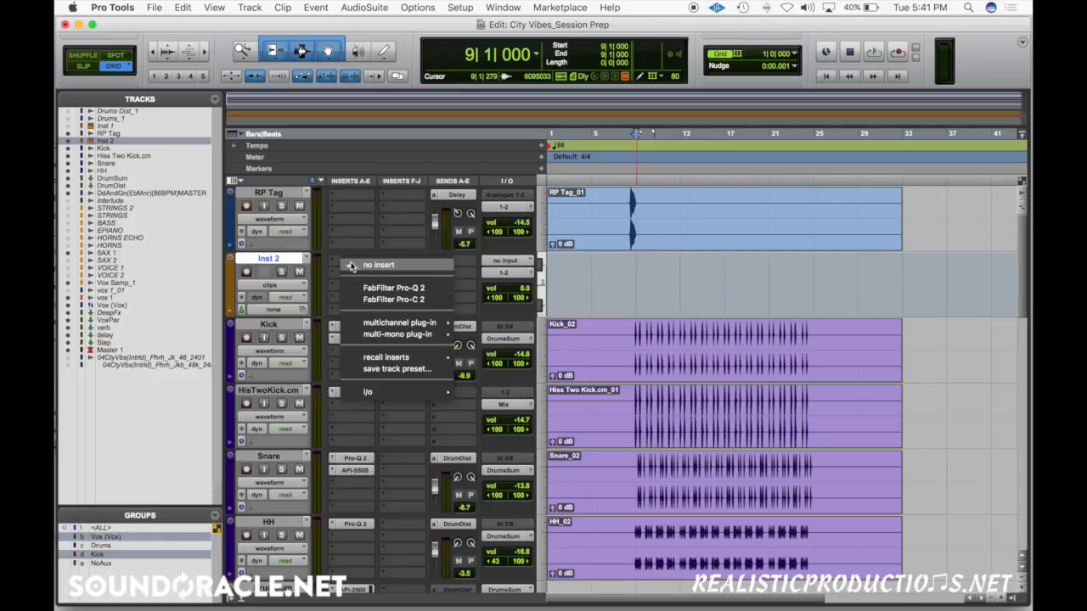
mouse_move(414, 324)
mouse_move(568, 235)
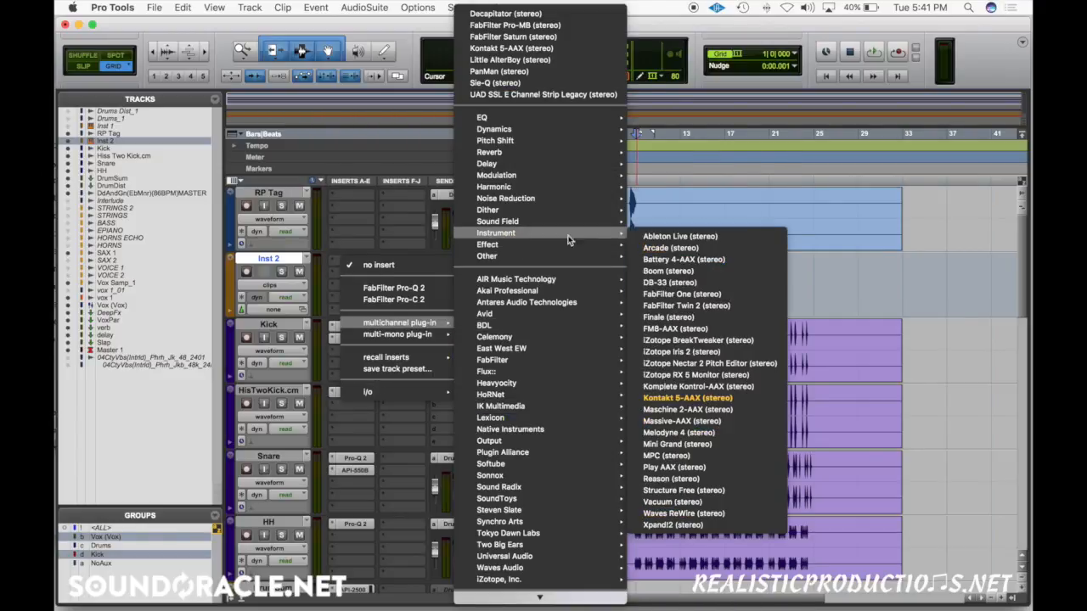
left_click(708, 395)
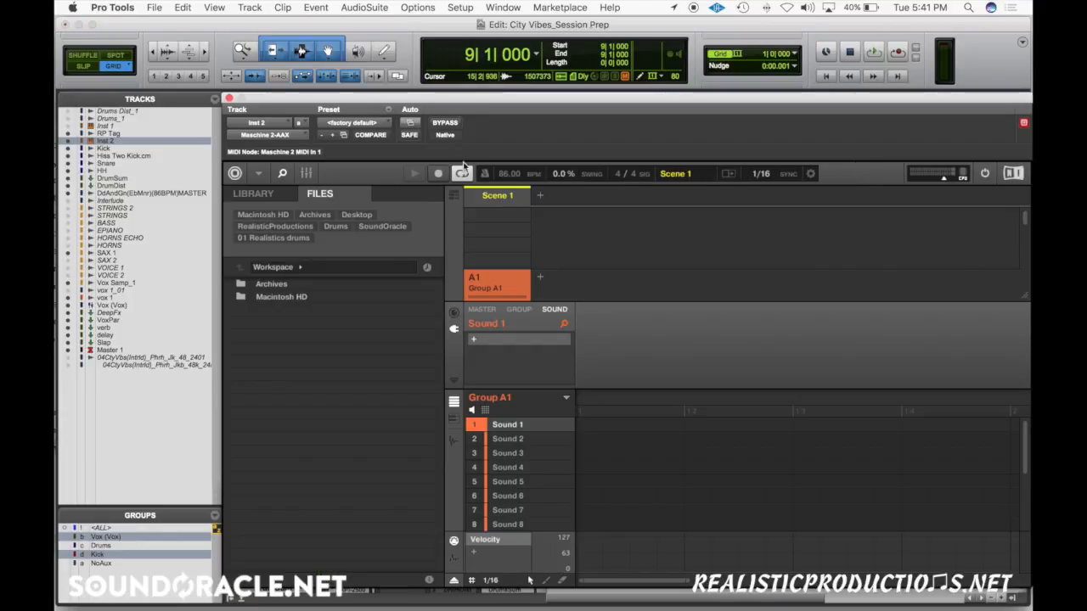
left_click(306, 173)
left_click_drag(538, 102, 431, 48)
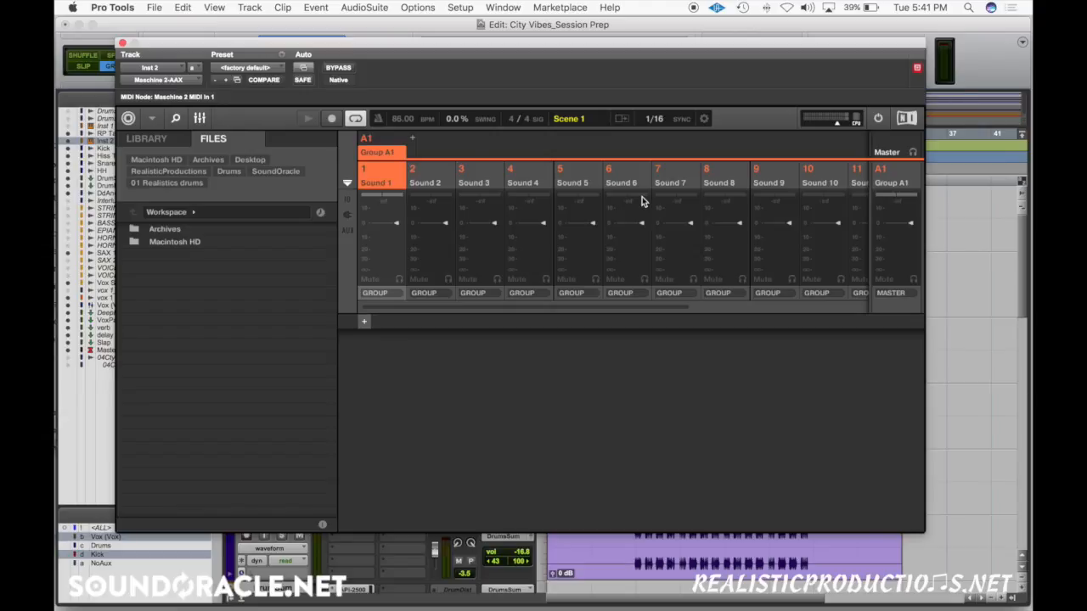
- Lower the faders of Sound 1 through Sound 10 slightly in Maschine's mixer, and close the plug-in window
left_click(397, 227)
left_click(444, 225)
left_click(495, 226)
left_click(590, 228)
left_click(640, 227)
left_click(692, 228)
left_click(740, 227)
left_click(788, 226)
left_click(839, 225)
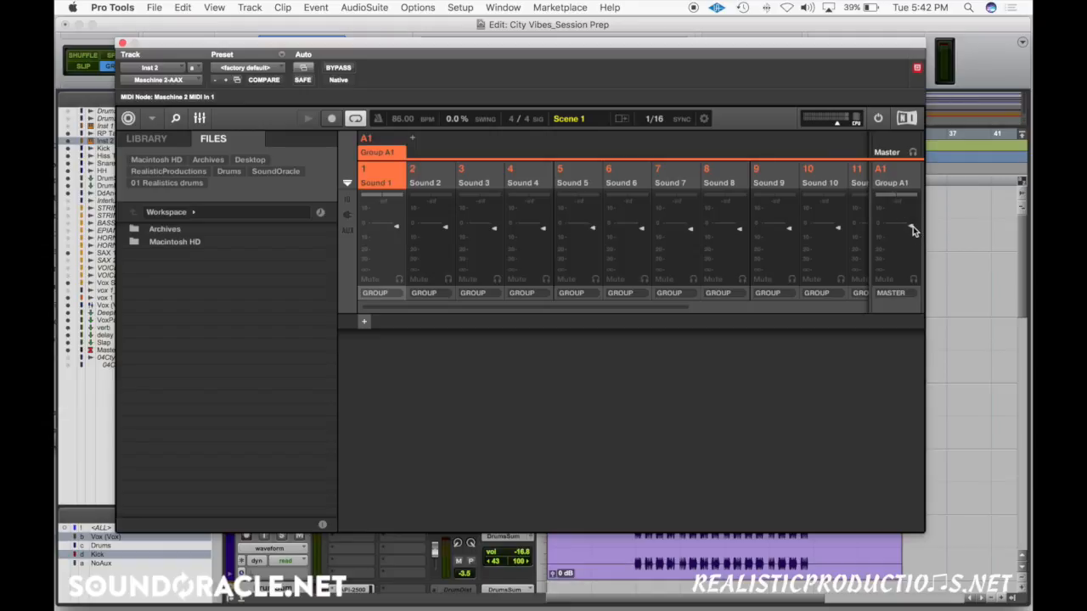
left_click(835, 125)
key("super+w")
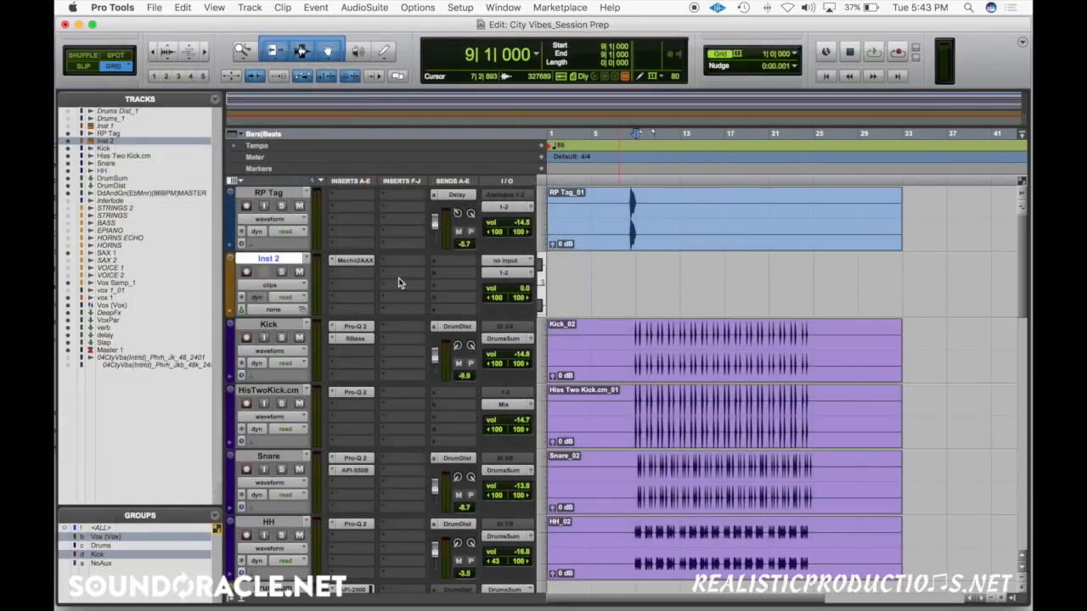
key("super+shift+n")
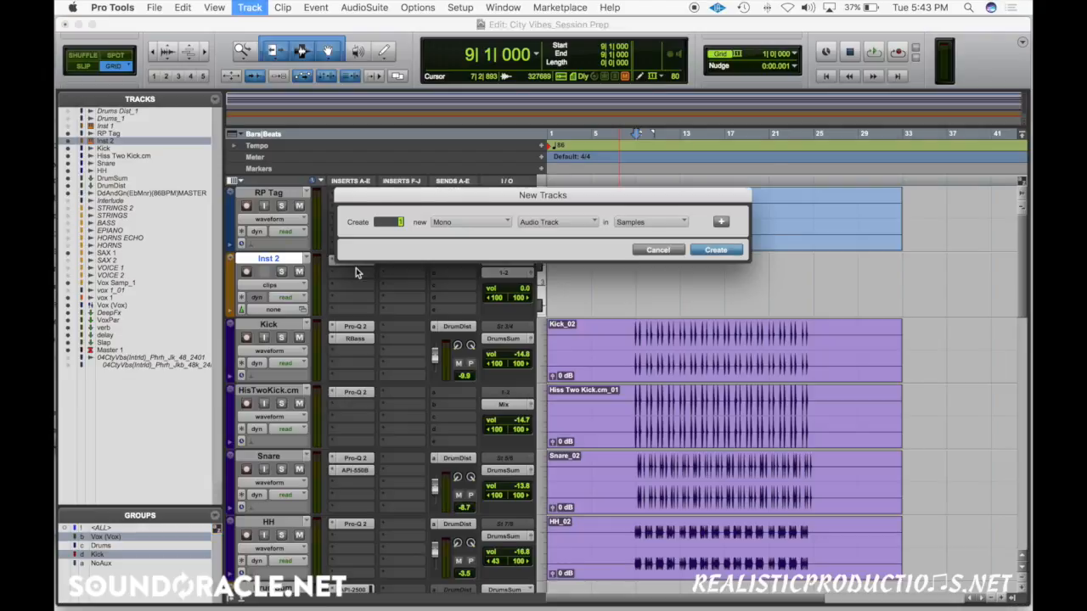
key("super+shift+Down")
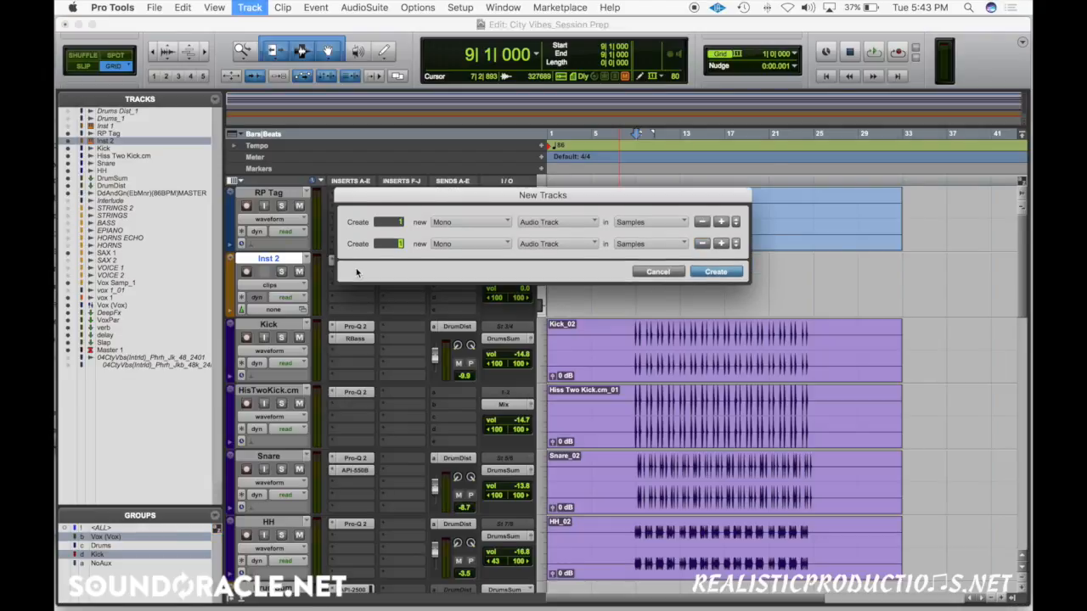
key("Escape")
- Create six new stereo audio tracks directly below the Inst 2 track
key("super+shift+n")
key("super+Right")
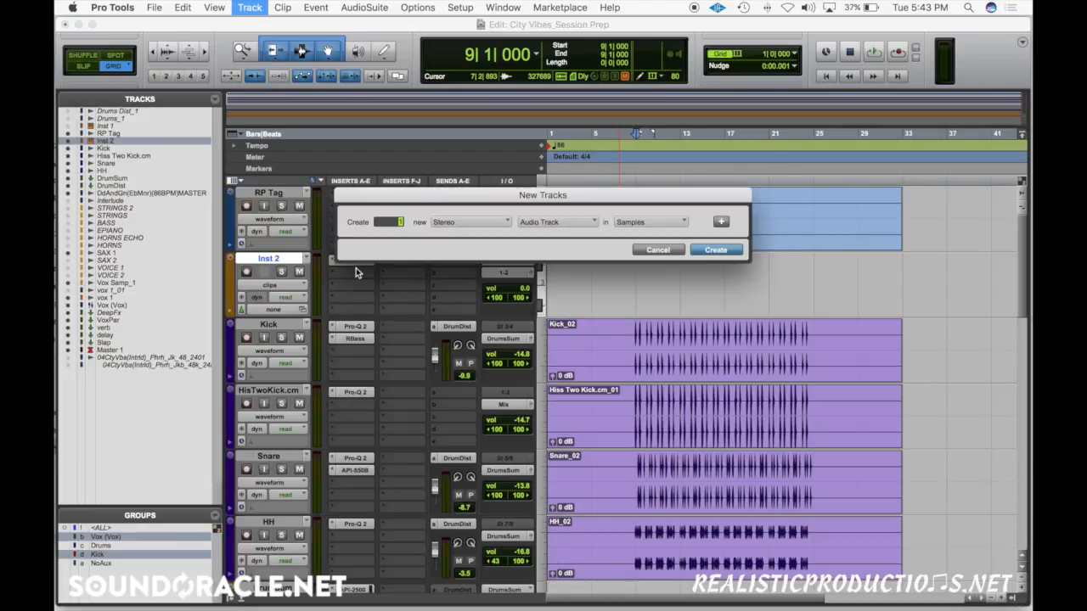
type("6")
key("Return")
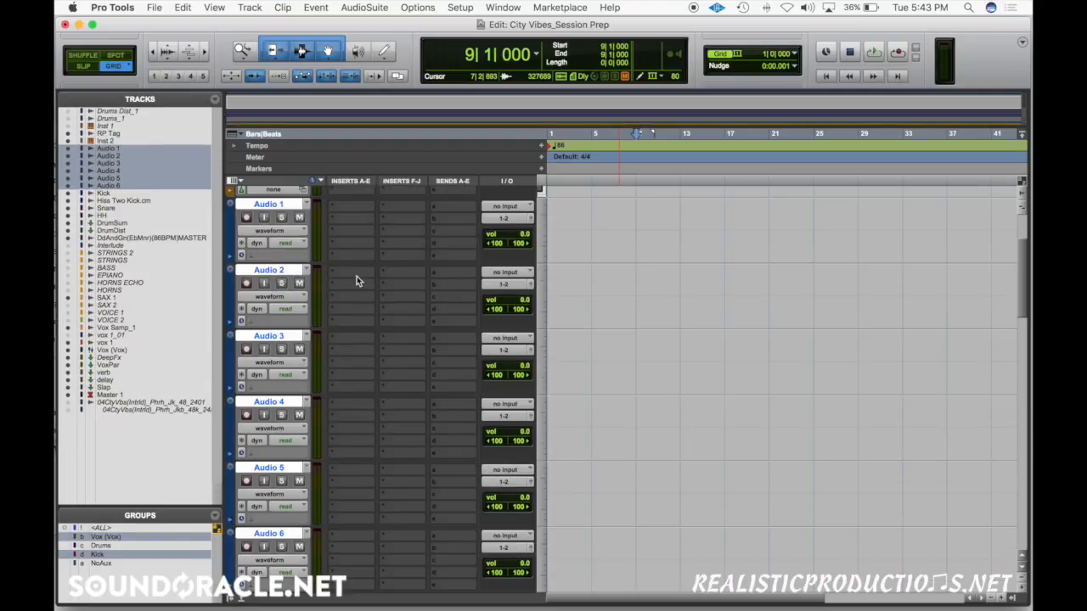
- Set the inputs of Audio 1 through Audio 6 to the Maschine plug-in outputs Ext. 2 through Ext. 7 in ascending order
left_click(508, 207)
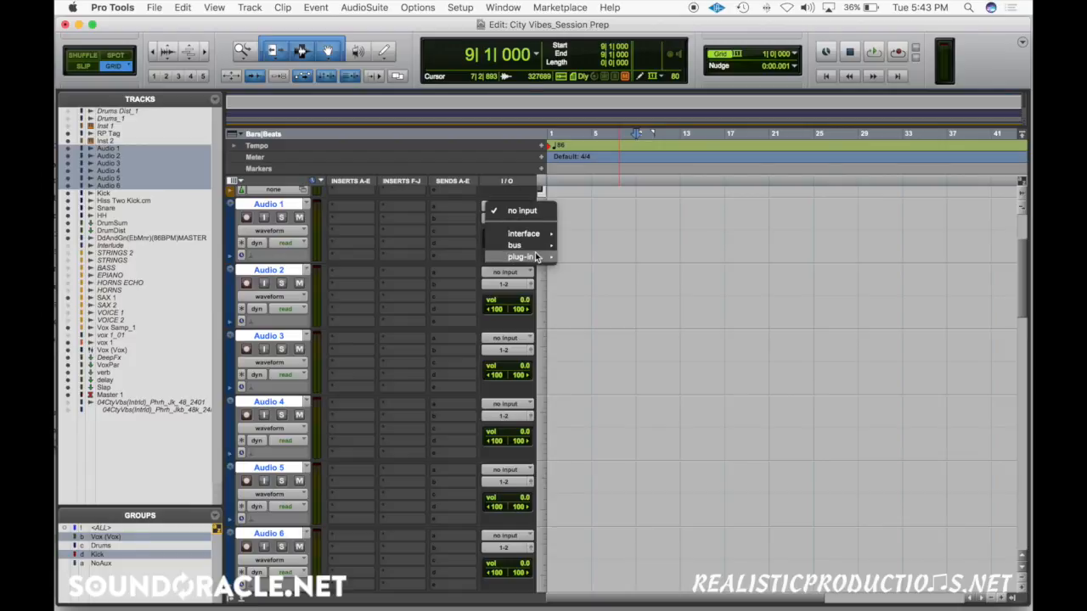
mouse_move(522, 257)
mouse_move(630, 274)
left_click(753, 273, "alt+super")
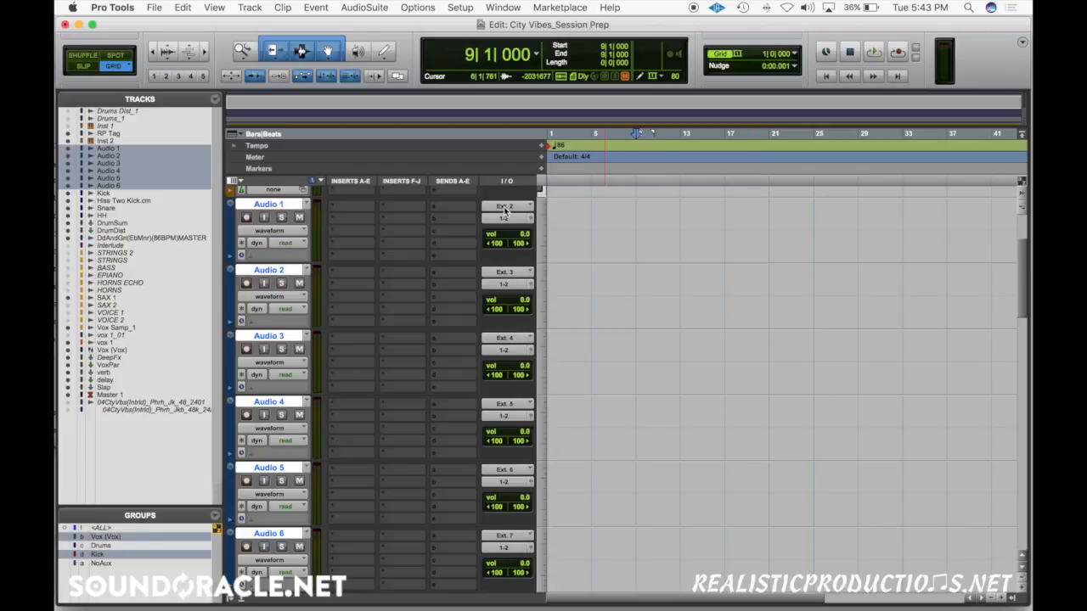
key("super+[")
key("super+[")
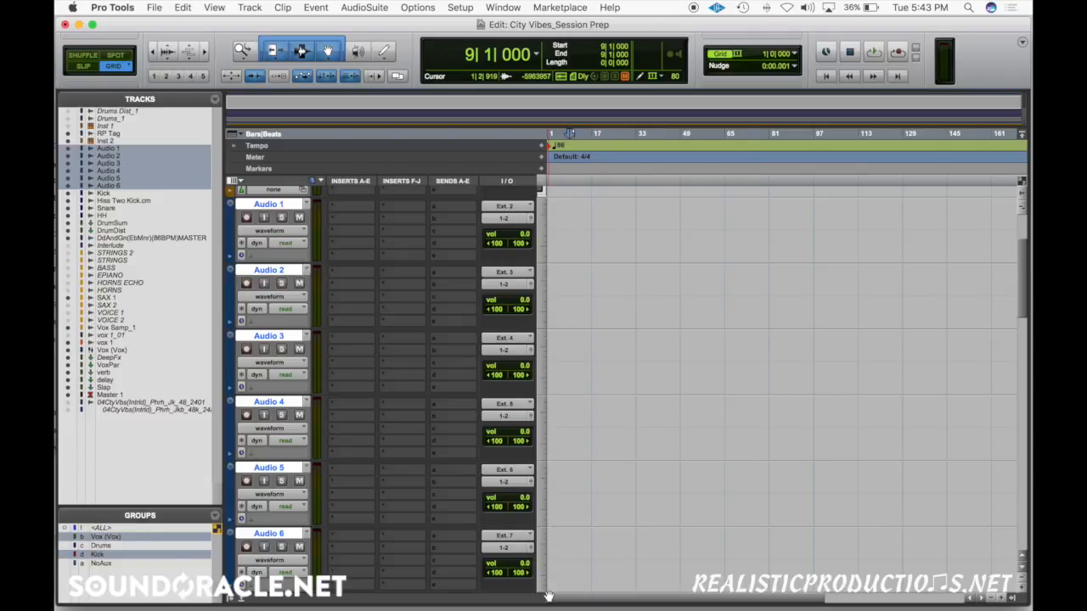
left_click(505, 207)
mouse_move(524, 209)
mouse_move(618, 222)
left_click(736, 226)
scroll(578, 291, "up", 2)
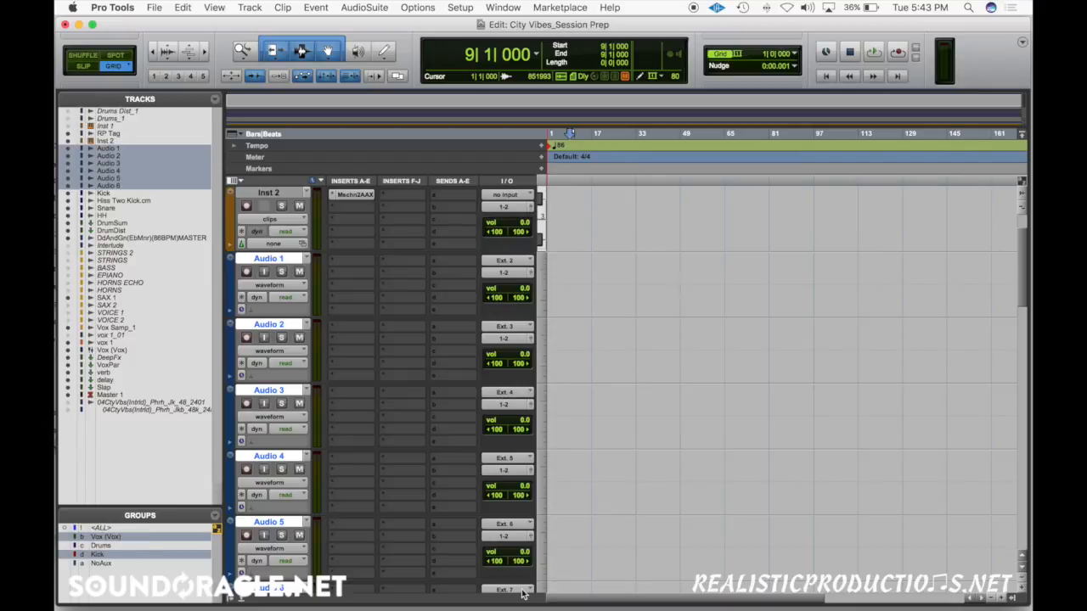
scroll(575, 376, "up", 1)
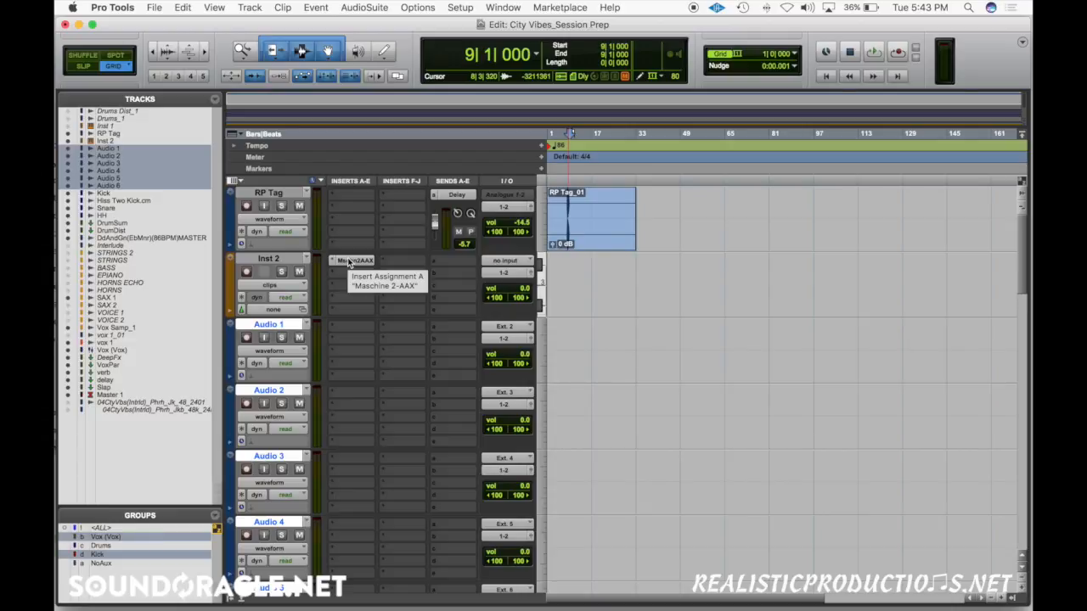
- Route Sound 1 through Sound 6 in Maschine on Inst 2 to output Ext. 5, and close the plug-in window
left_click(349, 263)
left_click(475, 294)
left_click(533, 358)
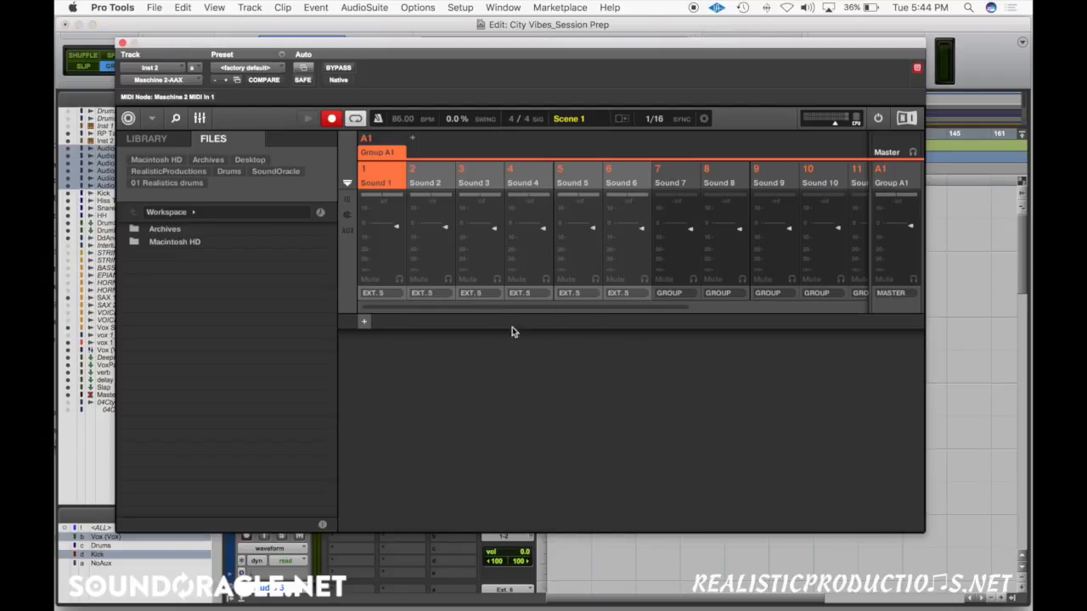
left_click(520, 293)
left_click(533, 347)
left_click(569, 293)
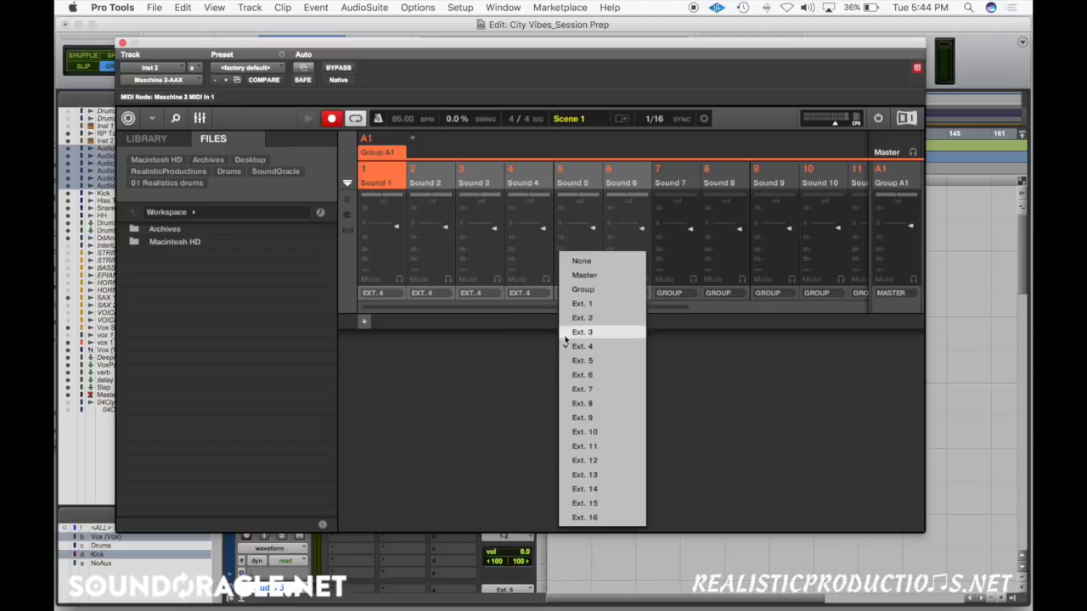
left_click(569, 360)
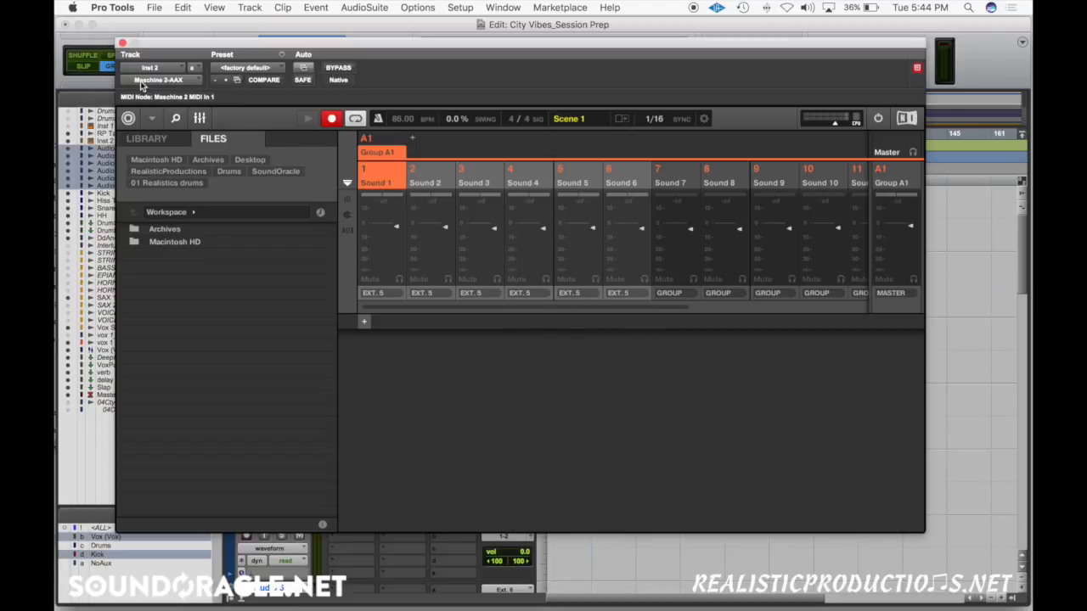
left_click(122, 43)
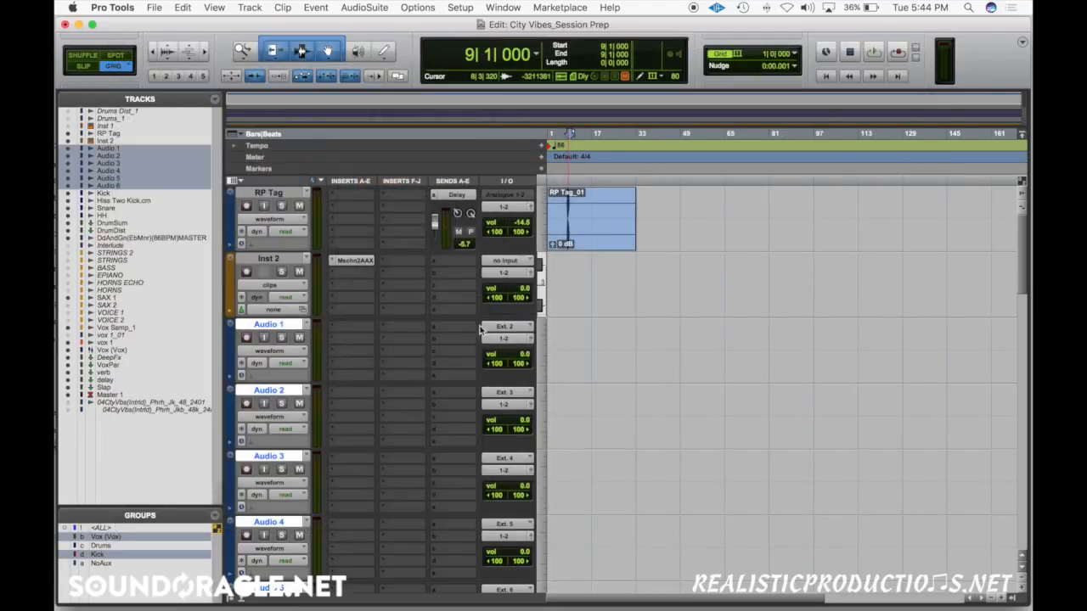
- Record-enable the six new audio tracks together, and hide and make inactive the Inst 2 track
left_click(250, 339, "alt+shift")
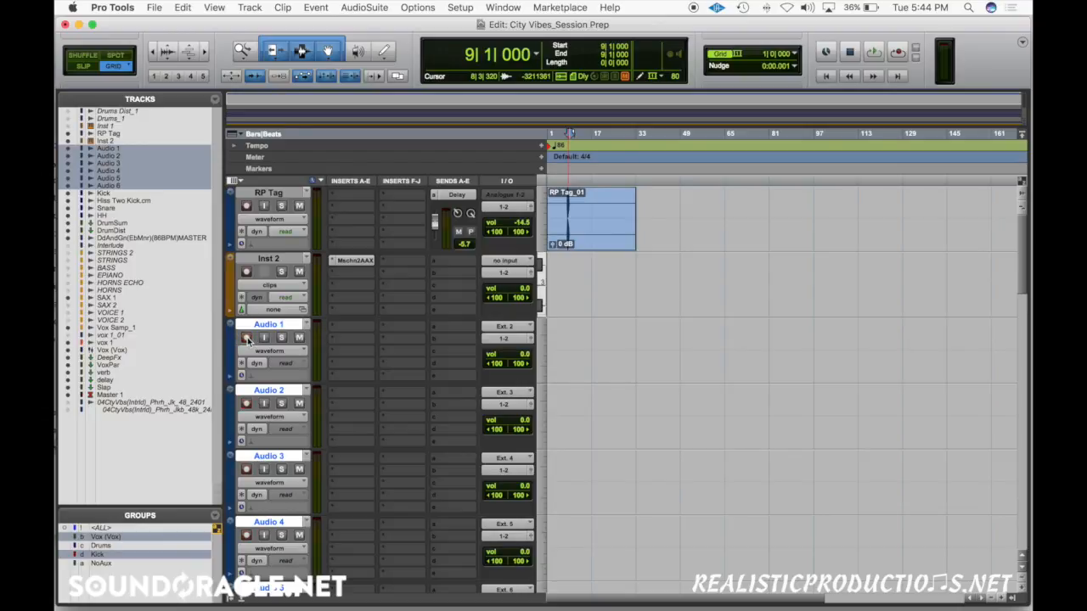
right_click(282, 262)
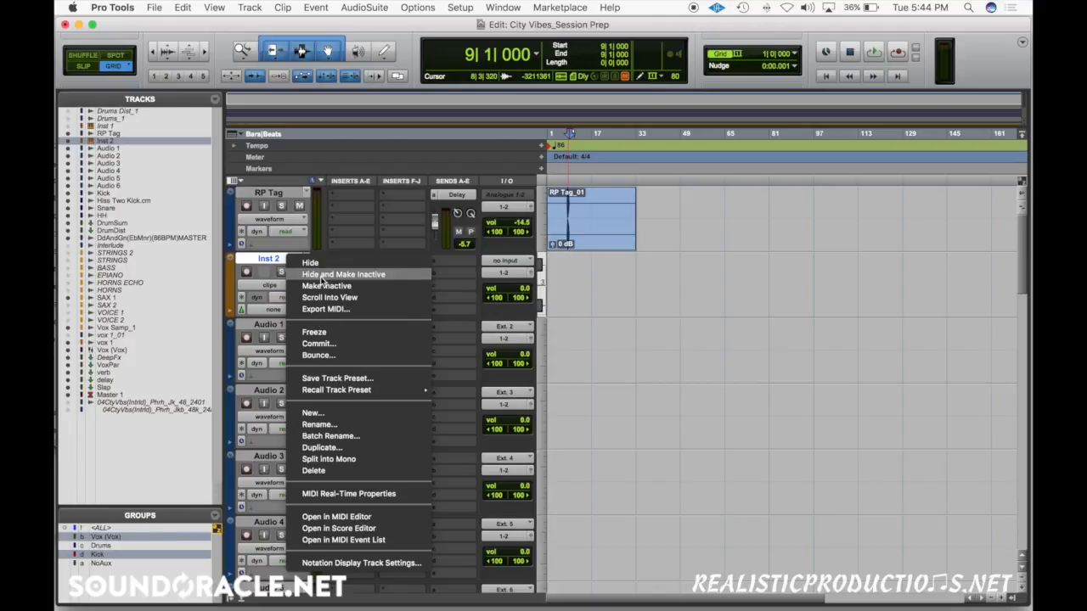
left_click(258, 259)
right_click(263, 258)
left_click(293, 275)
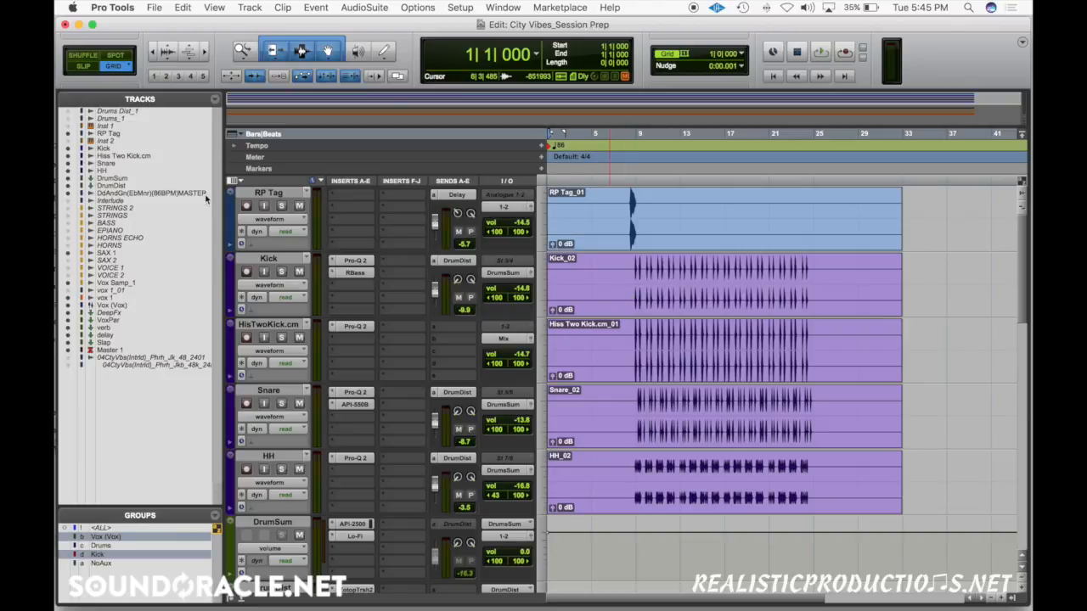
- Select the tracks from RP Tag through vox 1 without DrumSum and DrumDist, and add VoxPar, verb, delay and Slap to the selection
left_click(270, 194)
scroll(302, 288, "down", 1)
left_click(287, 392, "shift")
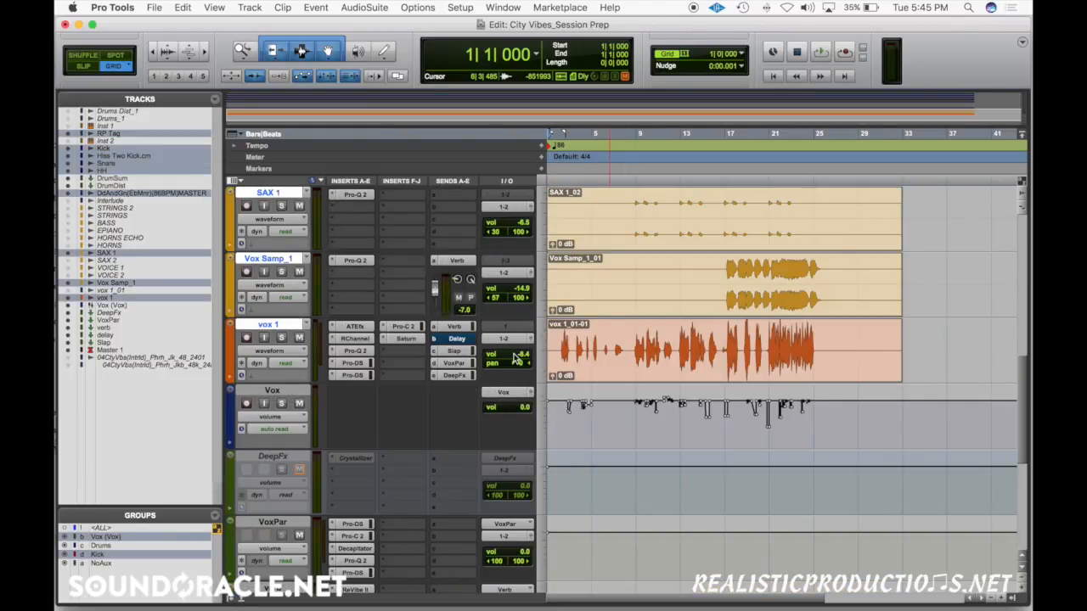
scroll(356, 393, "down", 2)
left_click(273, 391, "super")
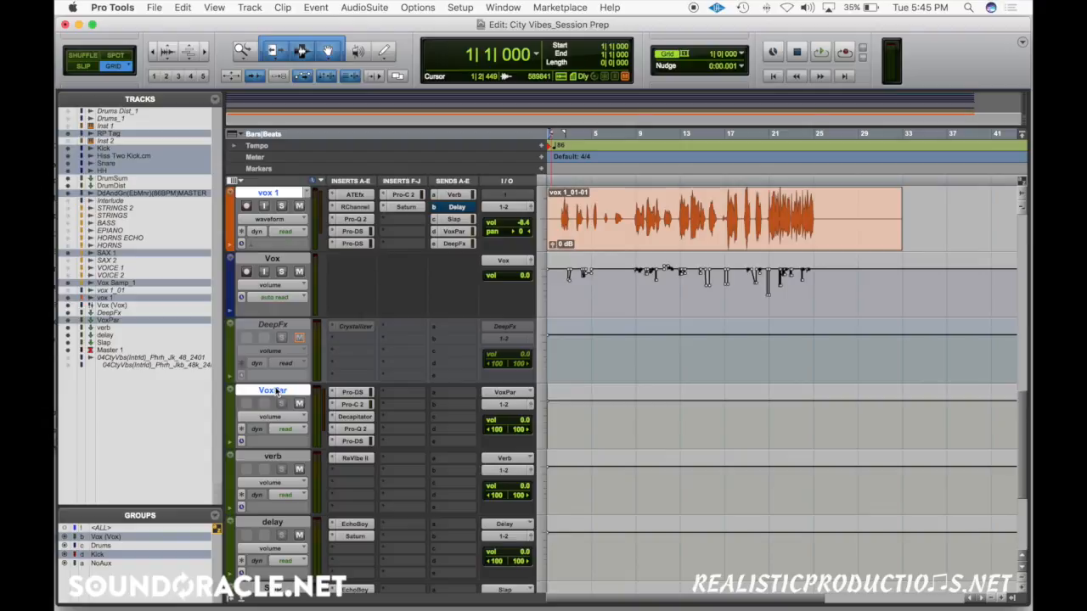
left_click(287, 460, "super")
left_click(273, 524, "super")
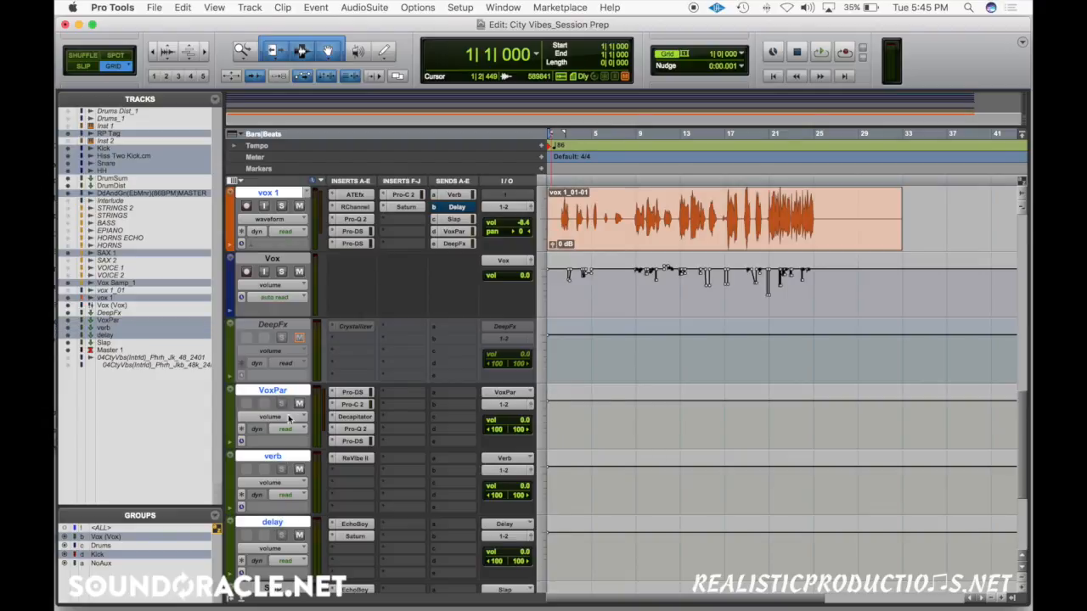
scroll(362, 382, "down", 1)
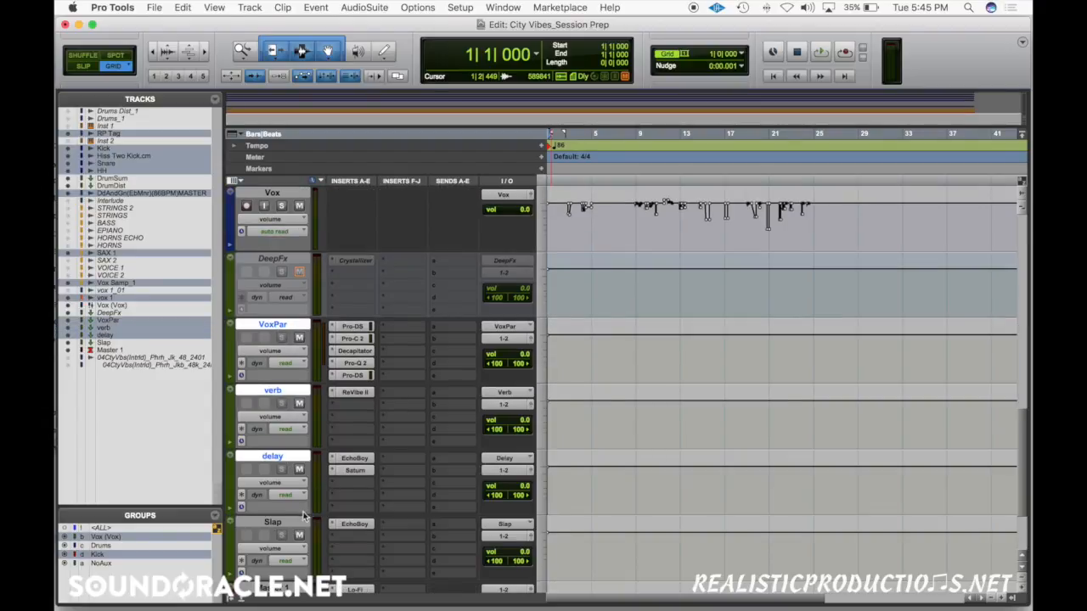
left_click(273, 522, "super")
scroll(351, 405, "down", 2)
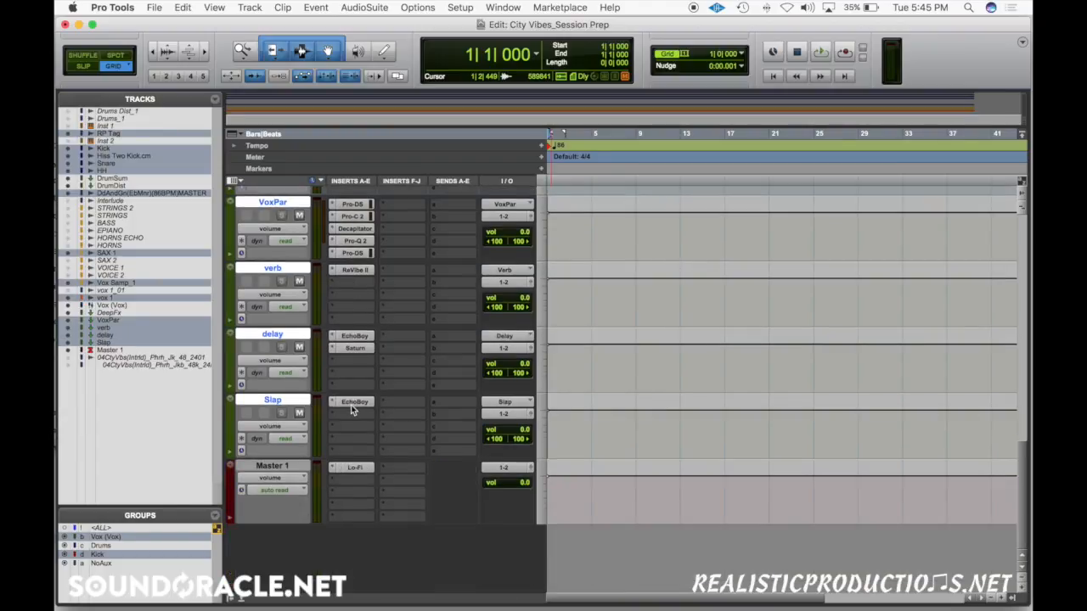
- Look through the session's tracks to check which ones are selected
scroll(351, 405, "up", 3)
scroll(308, 459, "down", 1)
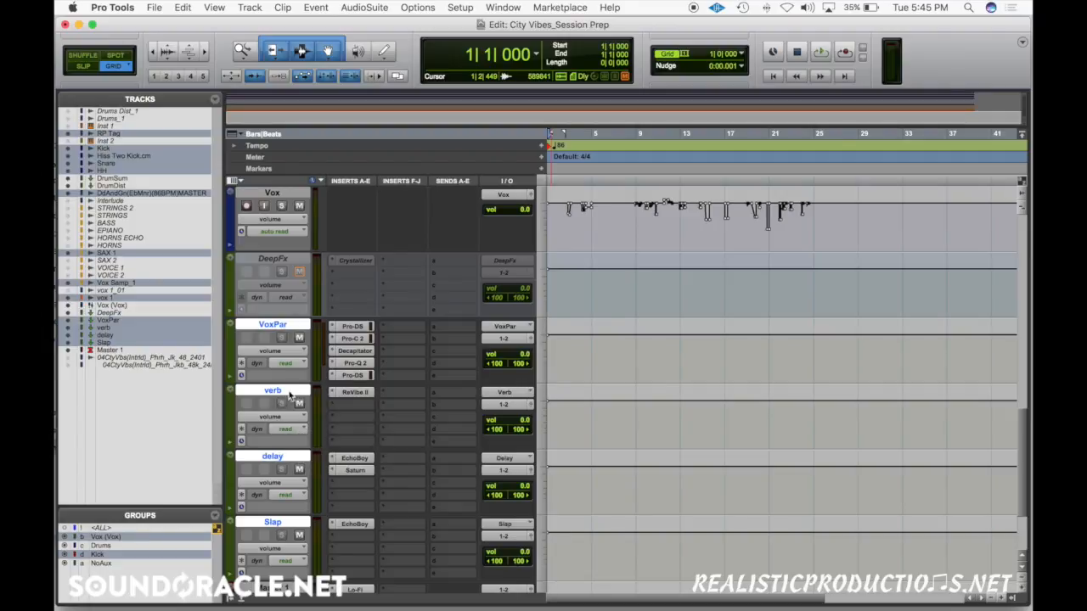
scroll(633, 382, "up", 5)
scroll(632, 381, "down", 5)
scroll(629, 385, "down", 3)
scroll(629, 385, "up", 10)
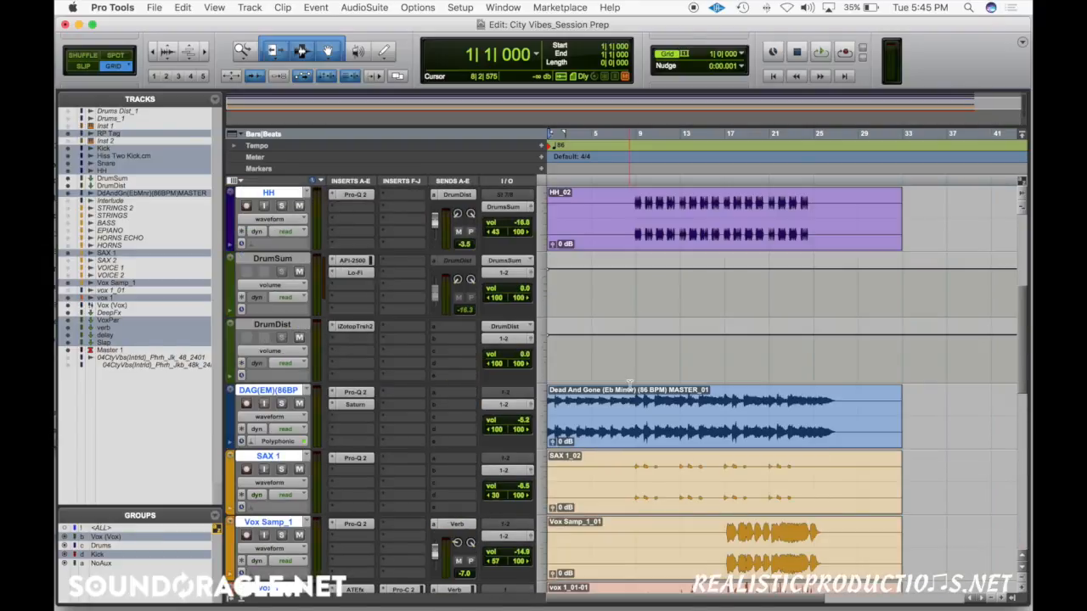
scroll(629, 384, "down", 3)
scroll(629, 385, "up", 6)
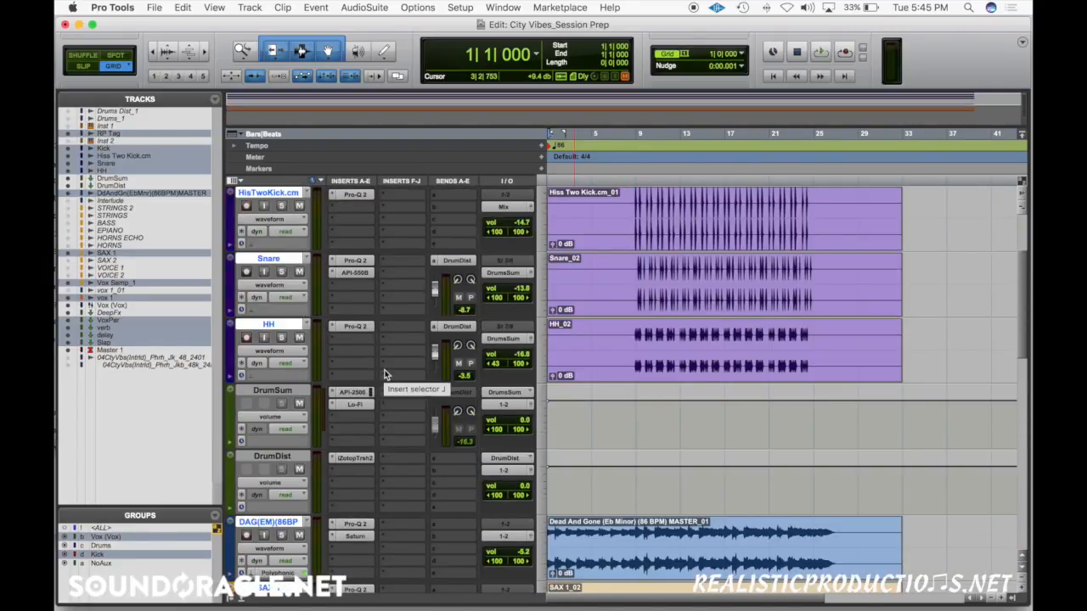
key("super+alt+shift+c")
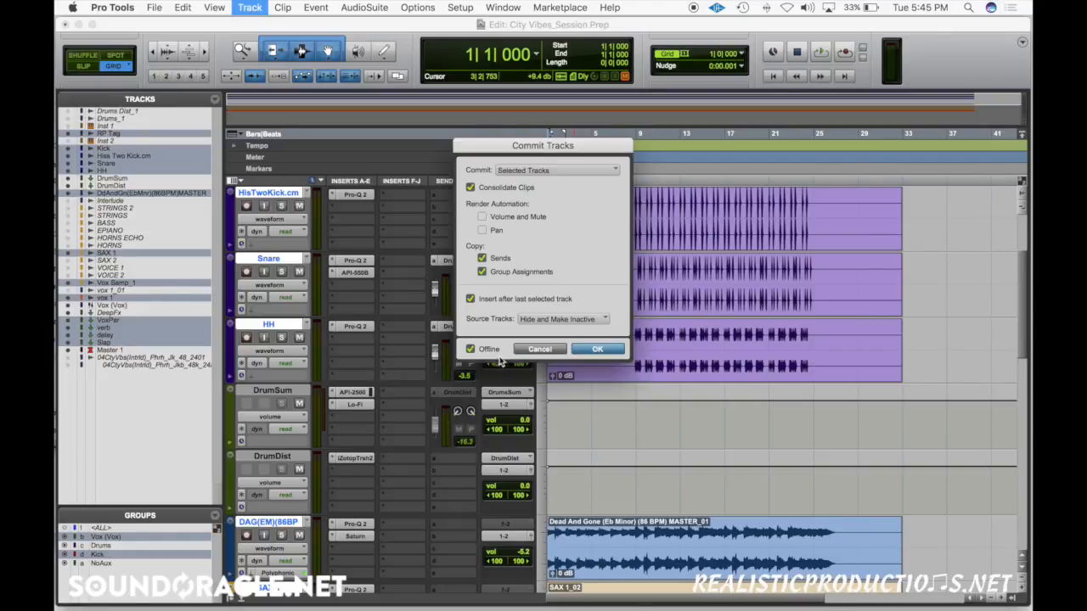
left_click(532, 351)
right_click(286, 326)
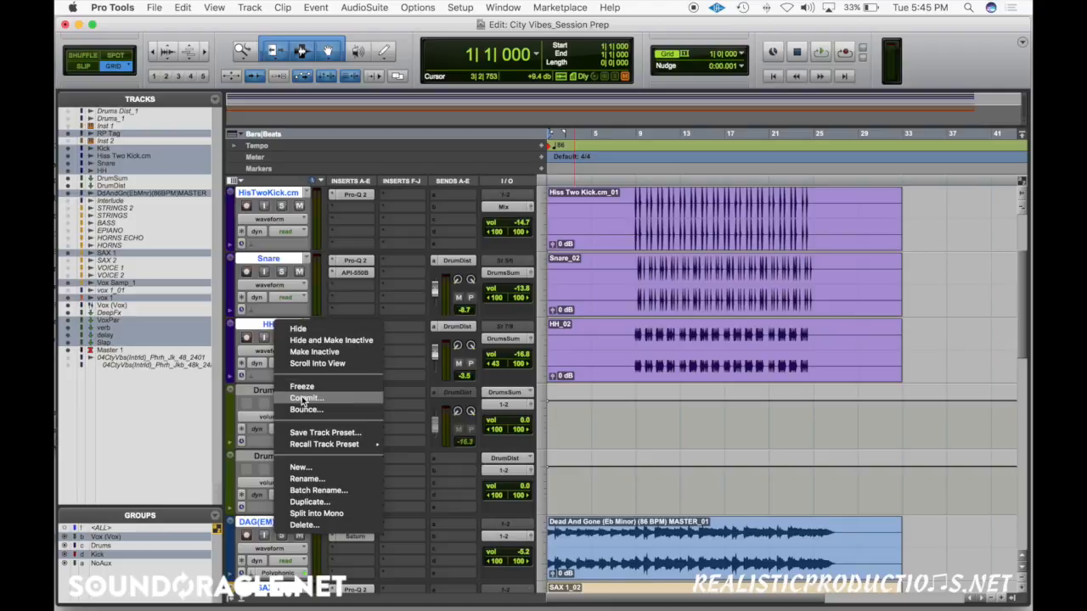
left_click(254, 328)
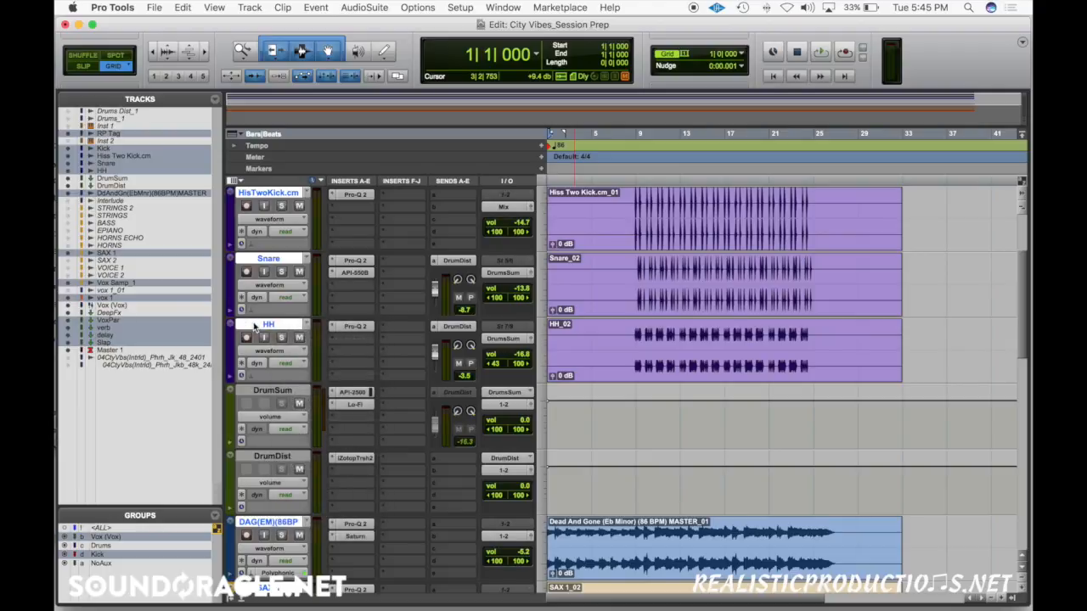
- Commit the selected tracks offline with volume, mute and pan automation rendered, hiding and making the source tracks inactive
key("alt+shift+c")
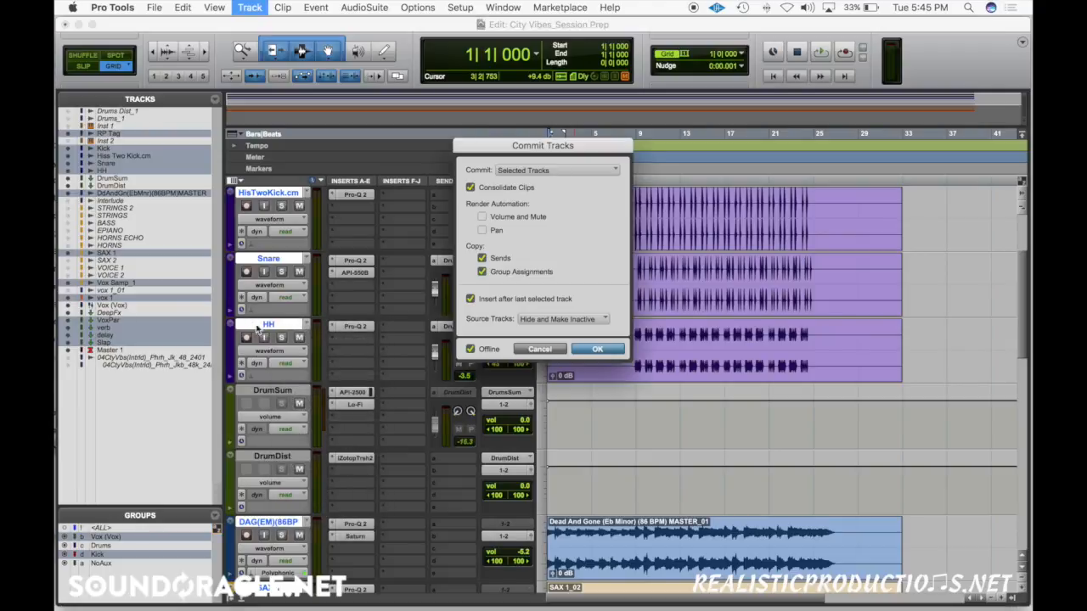
left_click(482, 216)
left_click(482, 230)
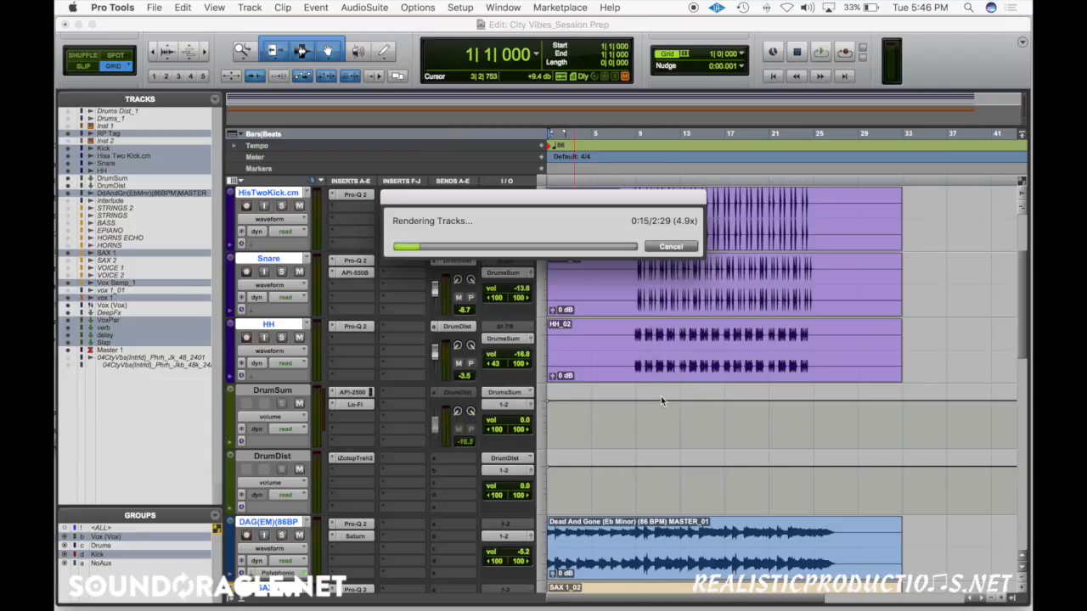
left_click(597, 350)
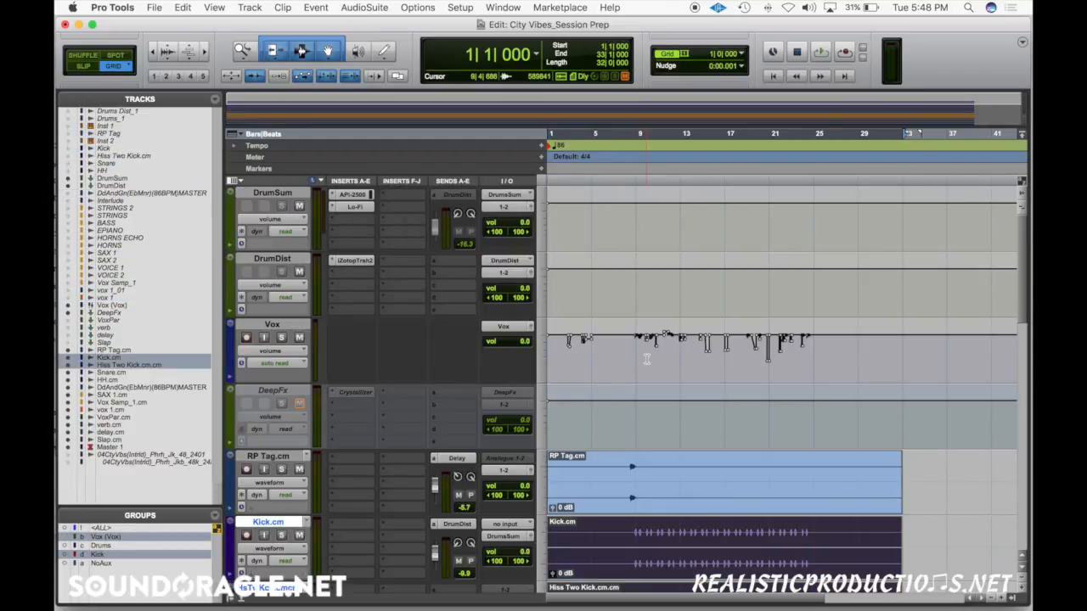
- Rename the committed Kick.cm clip and its disk file as Kick_City Vibes_EbMin_86BPM
left_click(935, 315)
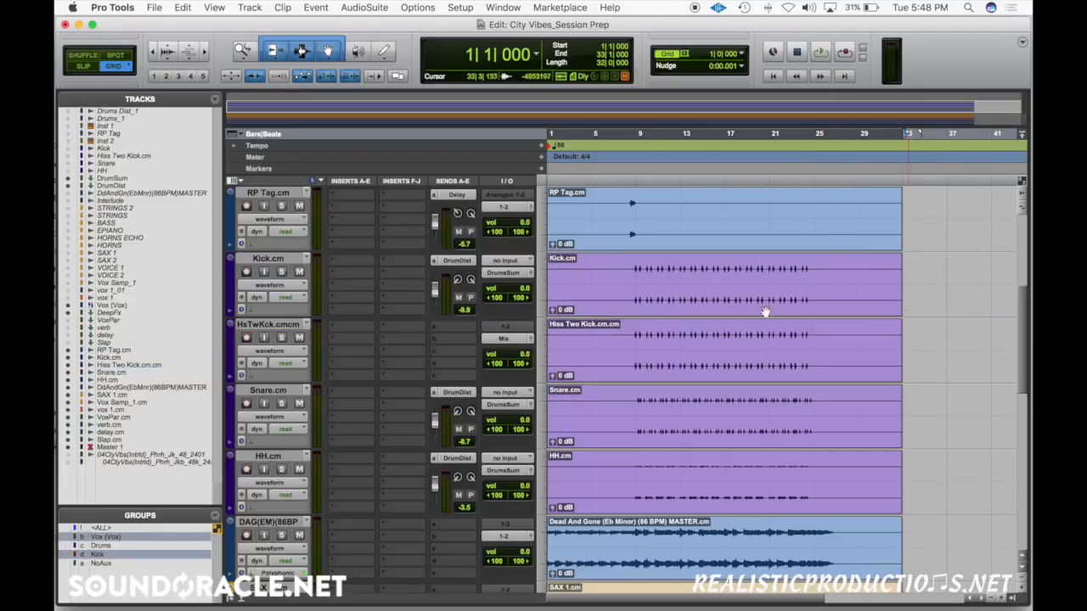
scroll(639, 473, "up", 4)
scroll(638, 474, "down", 3)
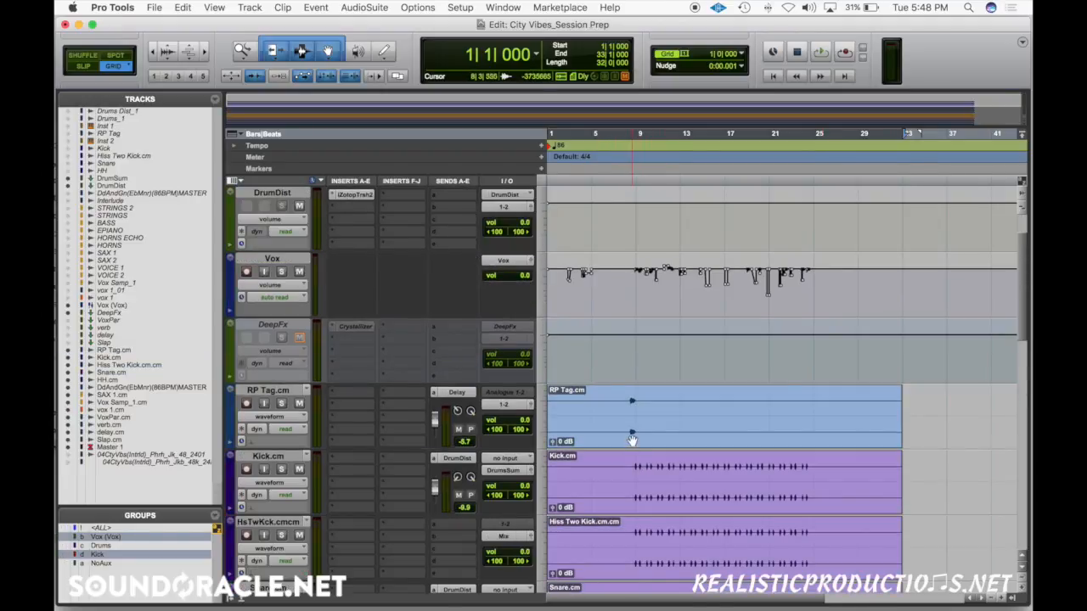
double_click(632, 436)
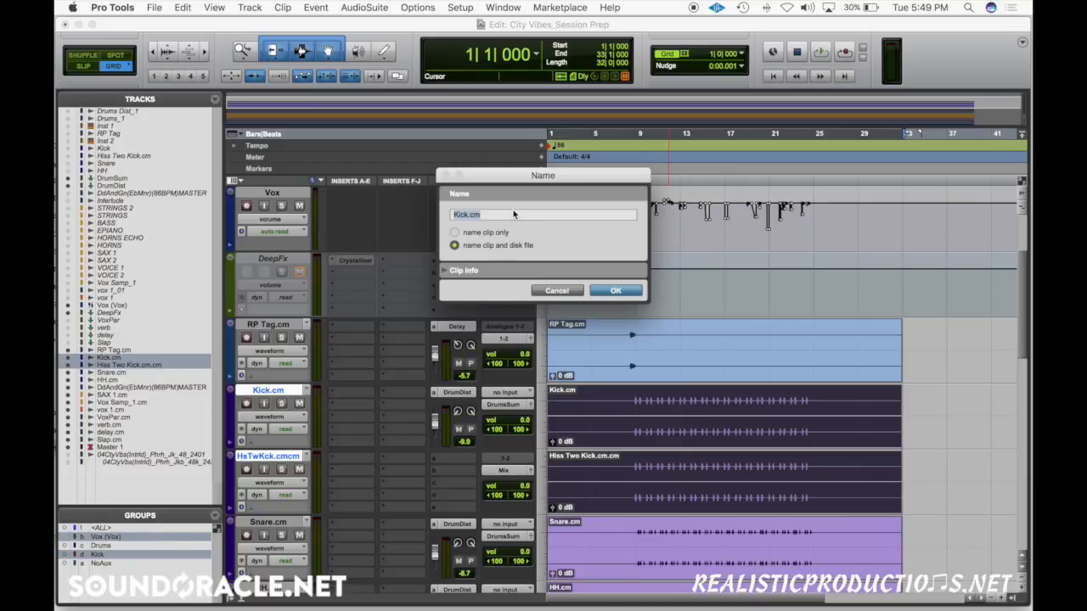
type("Kick_City Vibes_")
type("EbMin_88B")
key("BackSpace")
key("BackSpace")
type("6BPM")
left_click(614, 291)
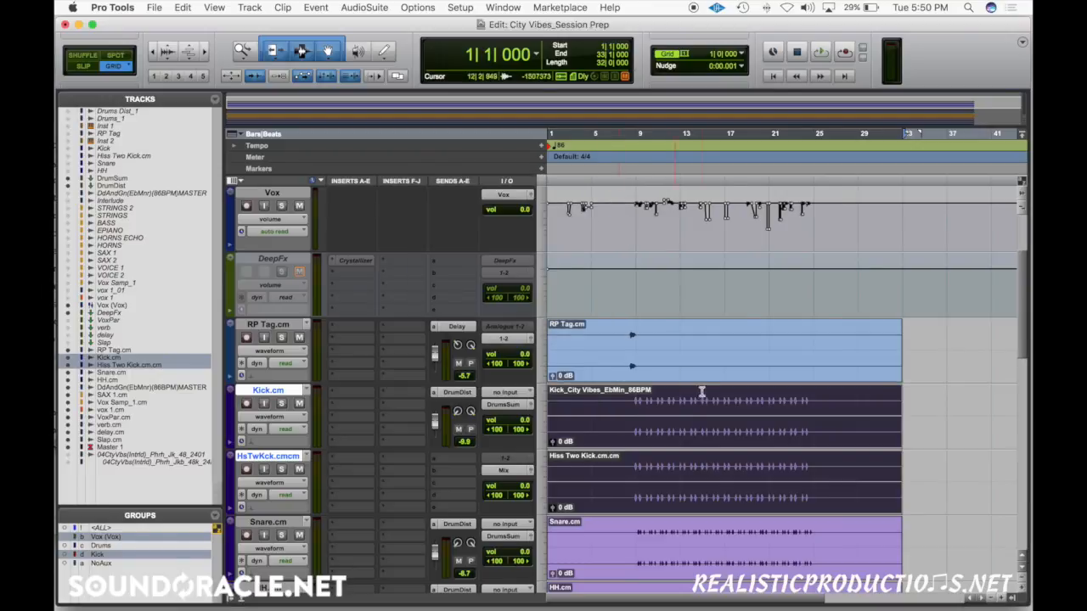
- Copy the name suffix from the Kick clip and rename the Hiss Two Kick clip and disk file as Kick2_City Vibes_EbMin_86BPM
left_click(643, 478)
double_click(643, 478)
double_click(697, 450)
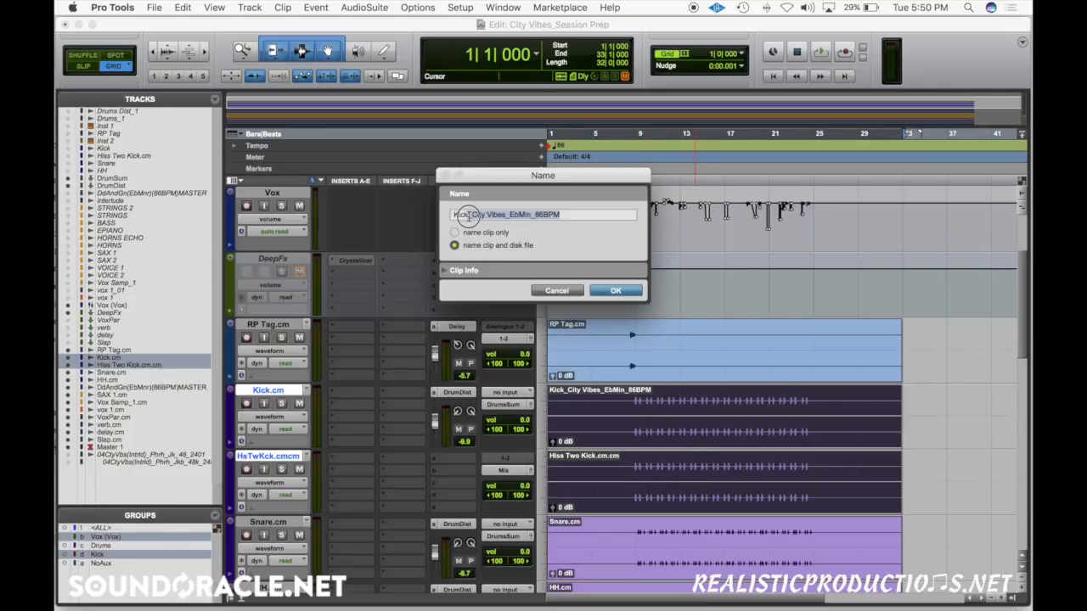
left_click_drag(470, 214, 574, 263)
key("super+c")
left_click(569, 290)
double_click(668, 509)
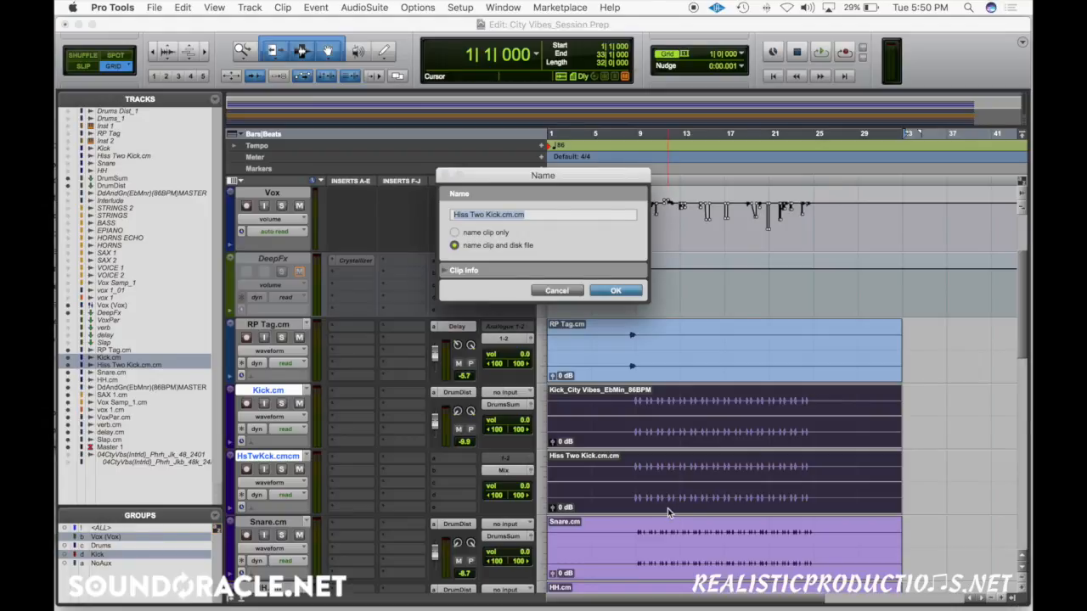
type("Kick2")
key("super+v")
key("Return")
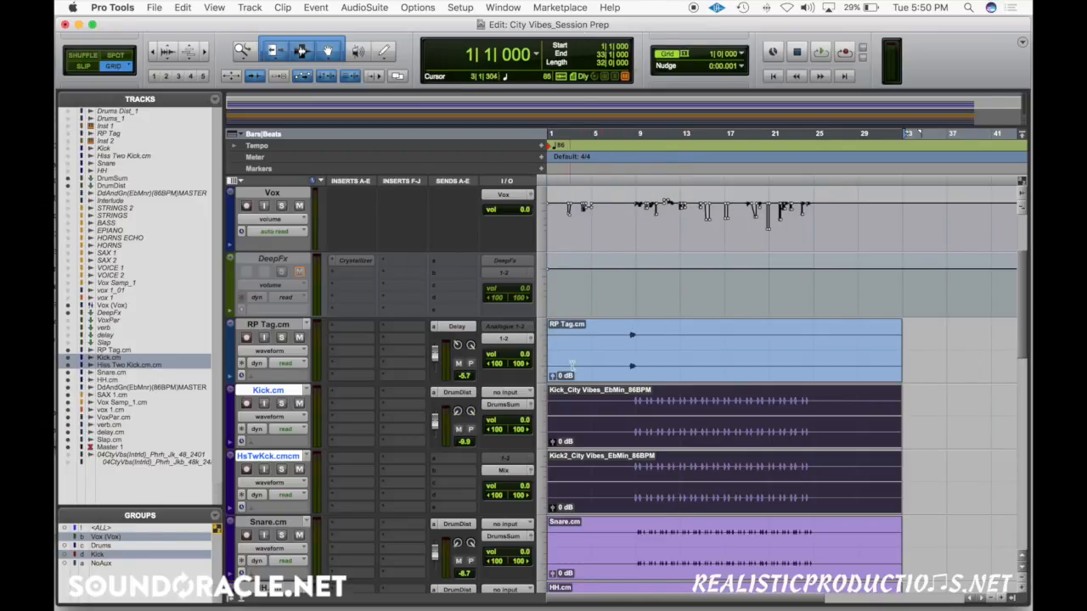
- Save a copy of the session as City Vibes_EbMin_86BPM in the City Vibes folder
key("shift+super+s")
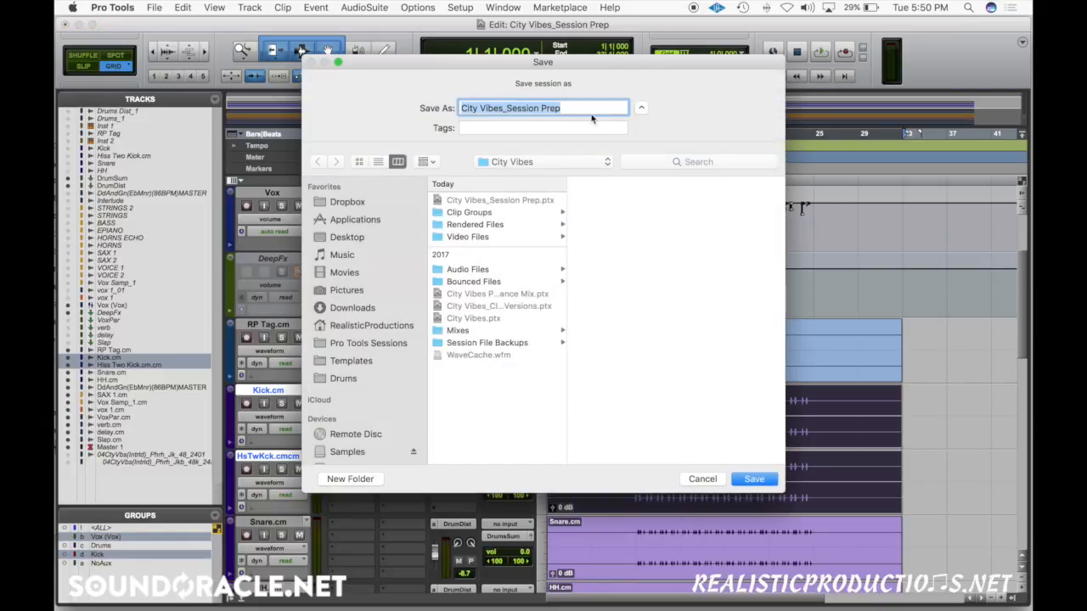
left_click(588, 109)
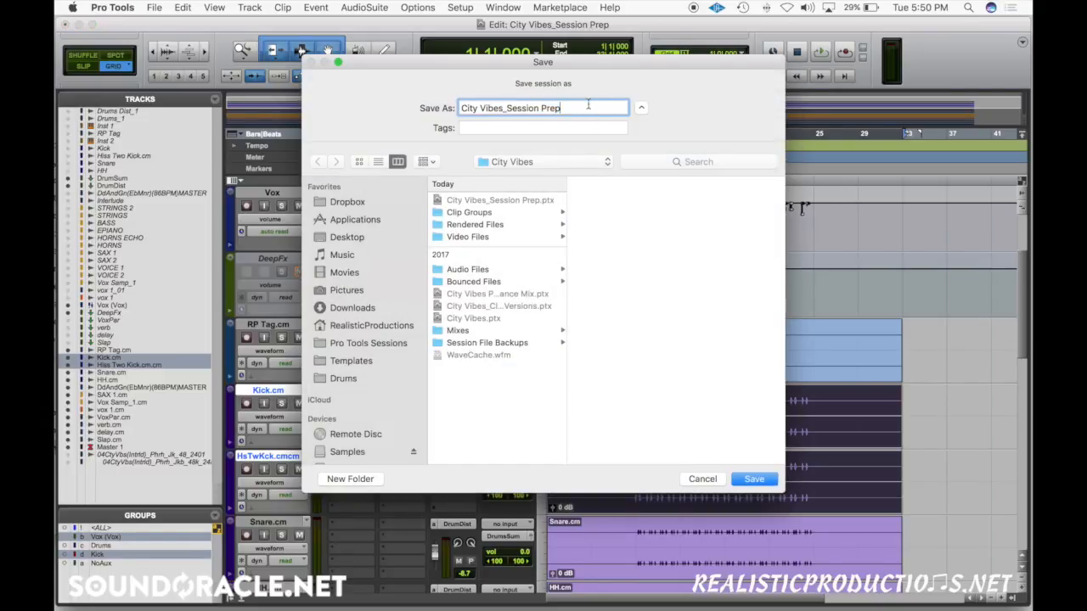
left_click_drag(587, 109, 508, 111)
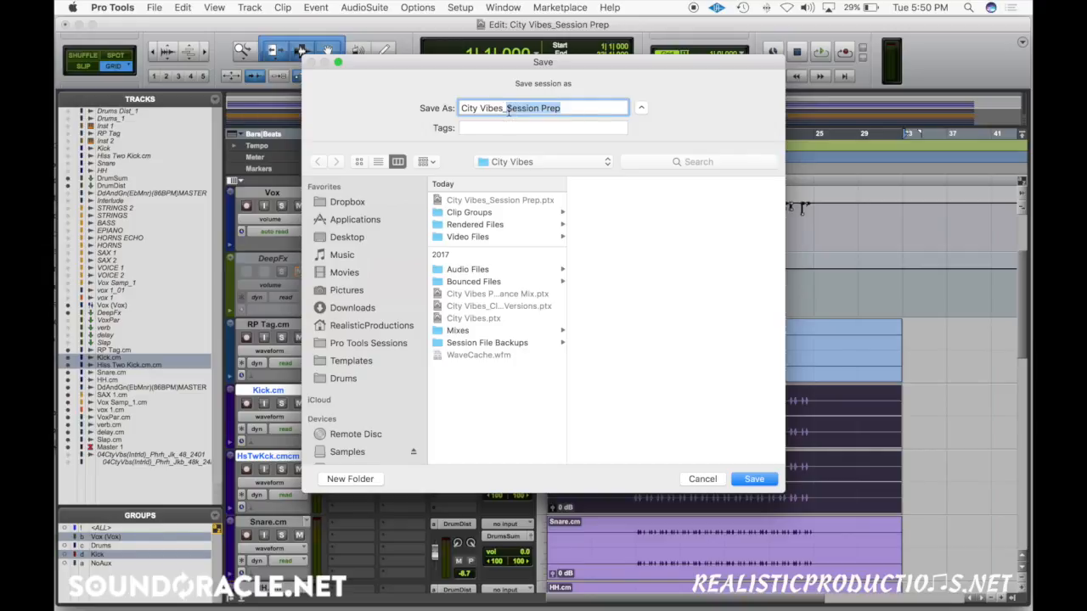
key("BackSpace")
type("EbMin_86BPM")
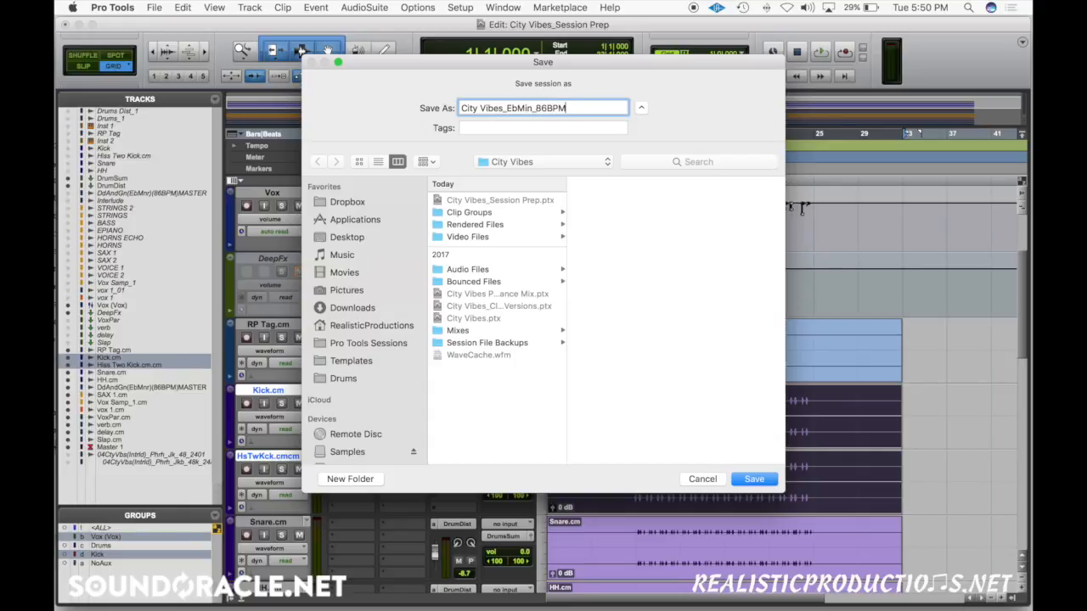
key("Return")
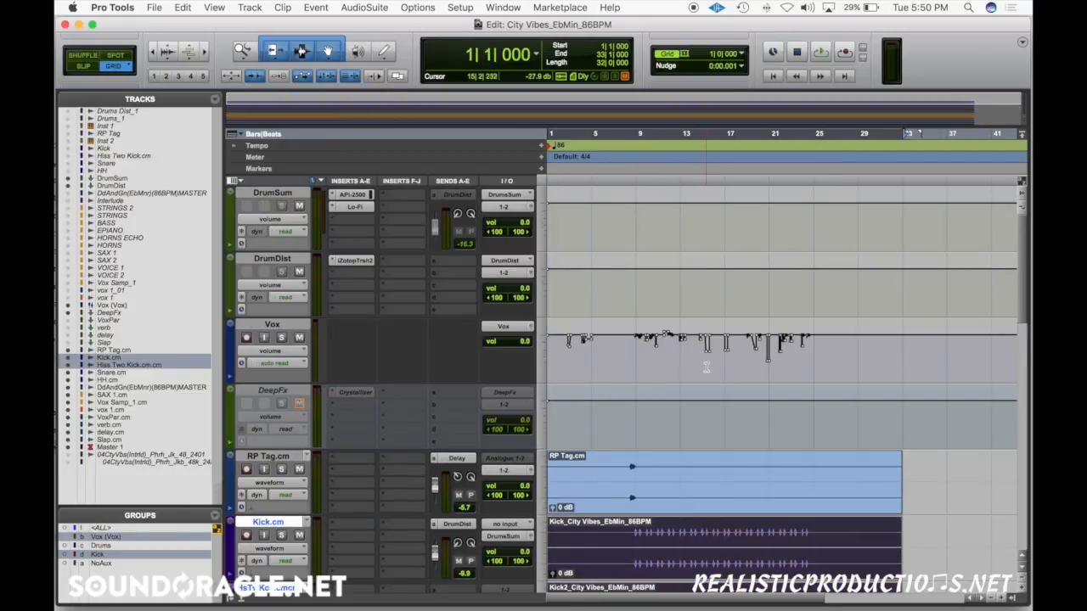
- Enable the ALL group and select the full-length clips on every track together
left_click(949, 346)
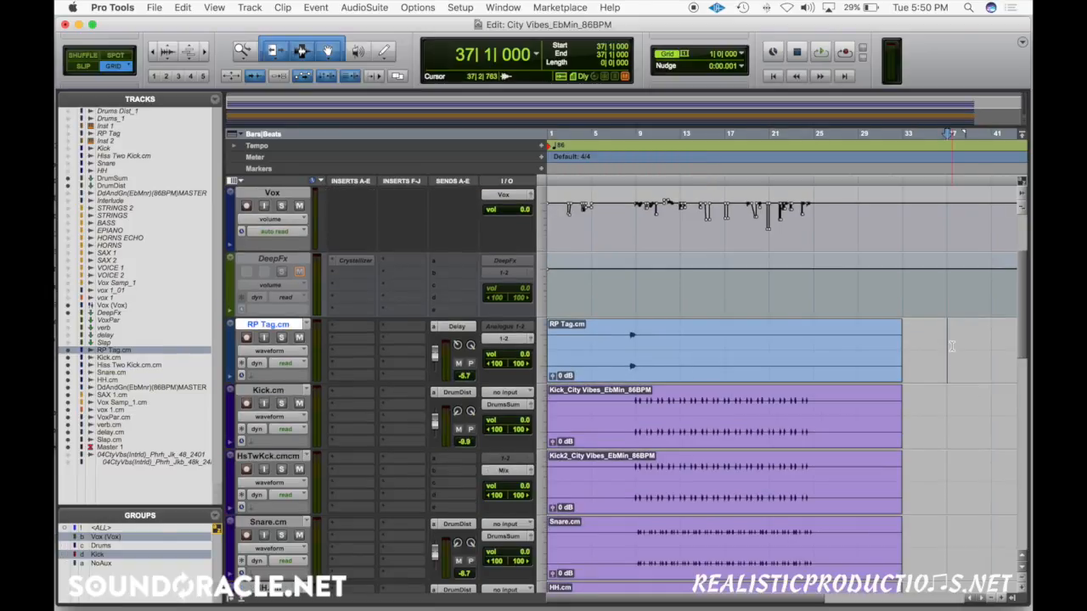
left_click(722, 376)
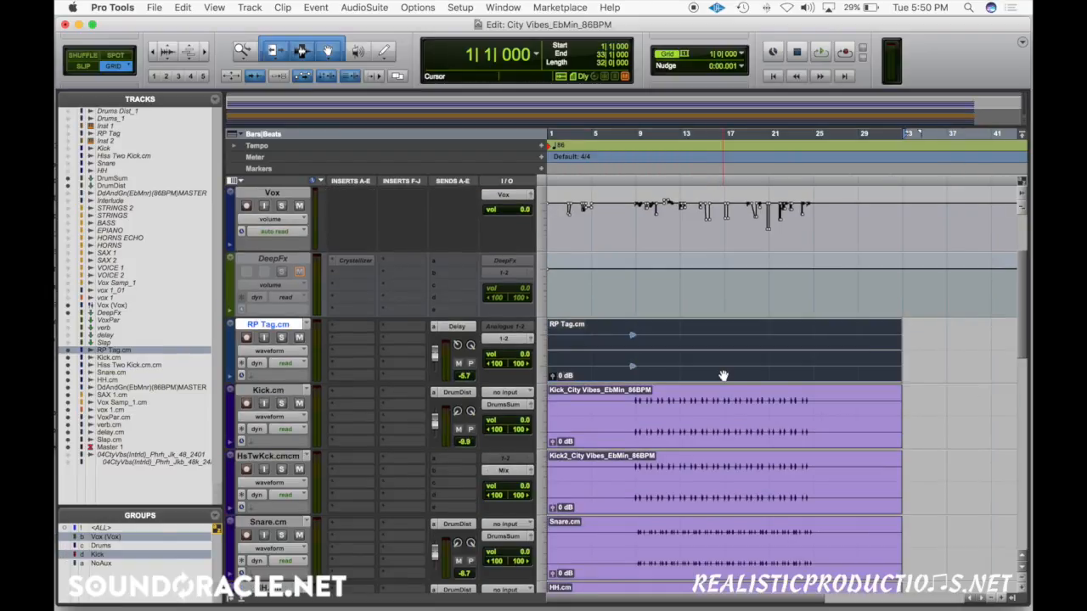
left_click(96, 528)
left_click(736, 432)
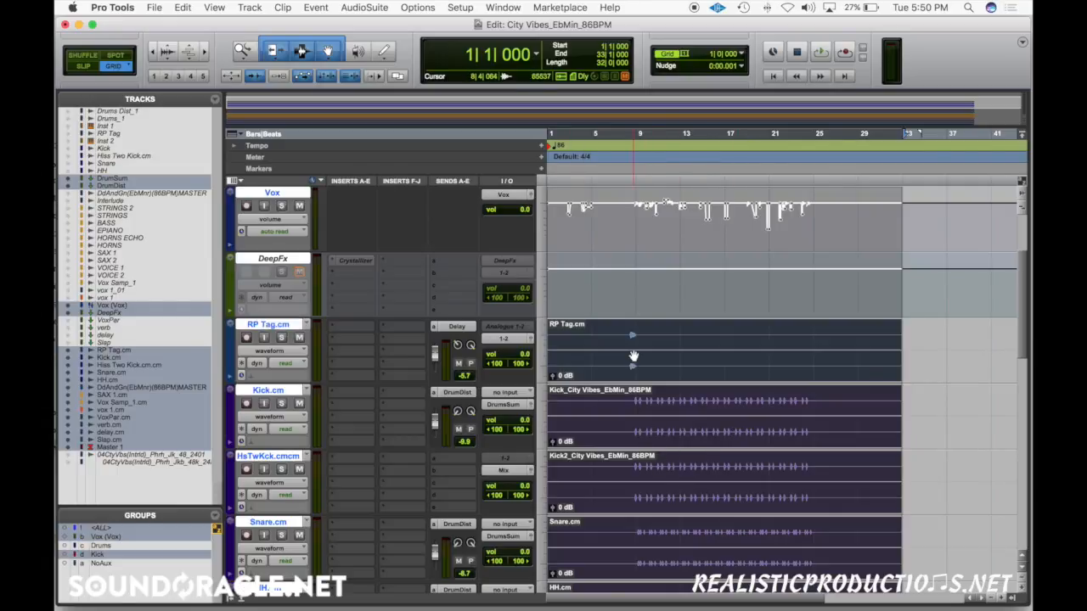
- Export the selected clips as files into a new folder named City Vibes_Stems_EbMin_86BPM inside the City Vibes folder
key("super+shift+k")
left_click(552, 258)
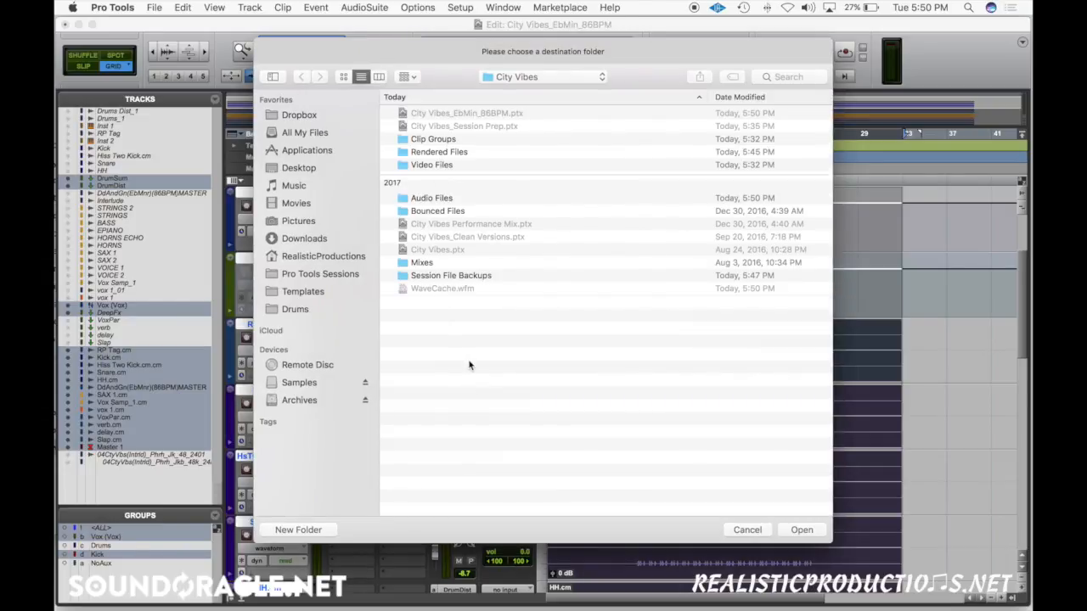
key("super+shift+n")
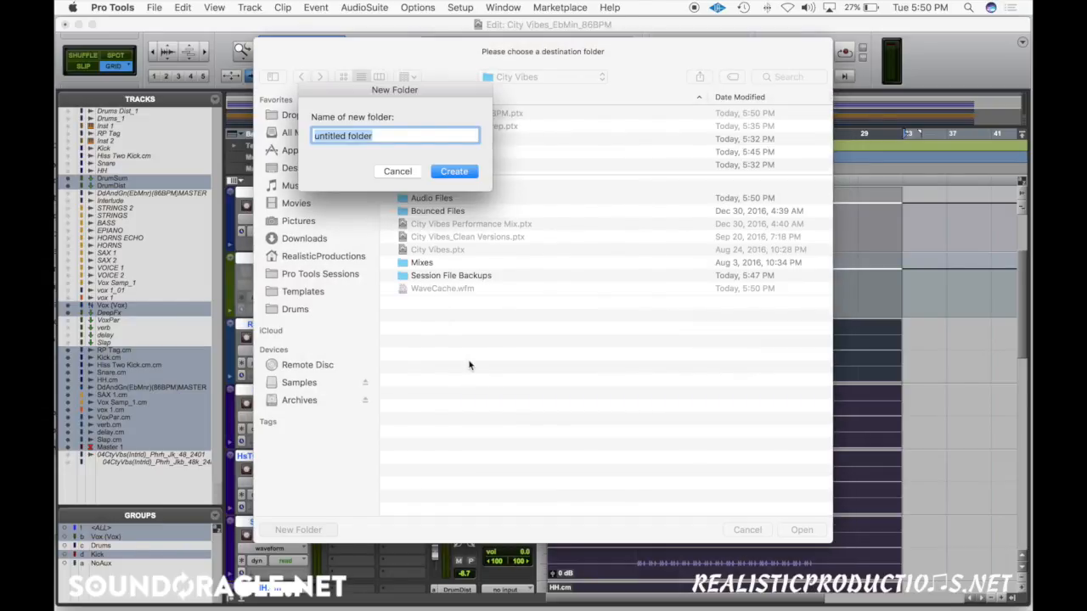
type("Ci")
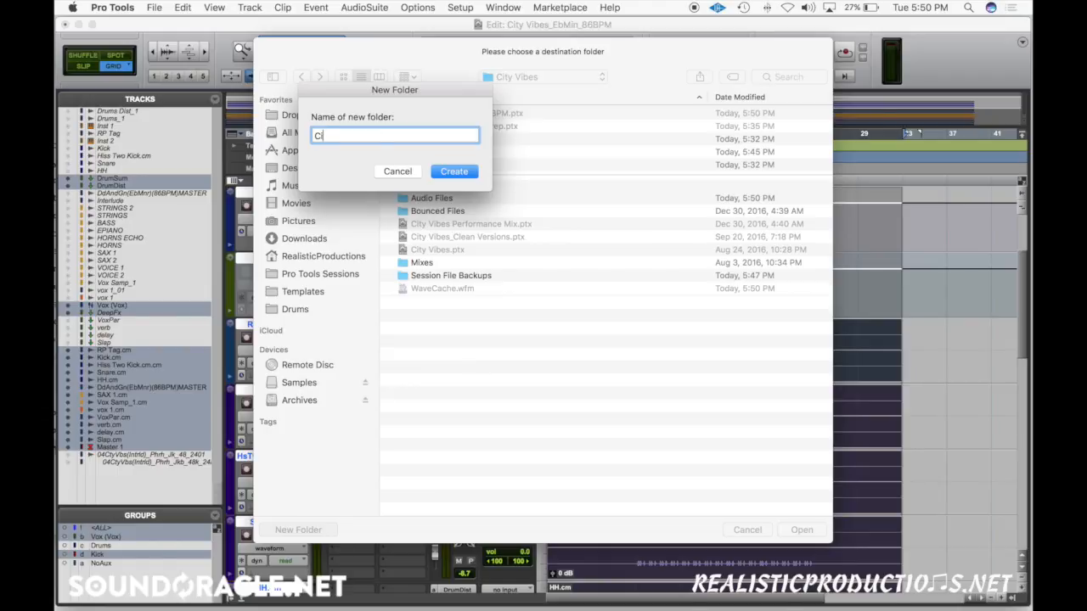
type("ty Vibes_Stems_EbM")
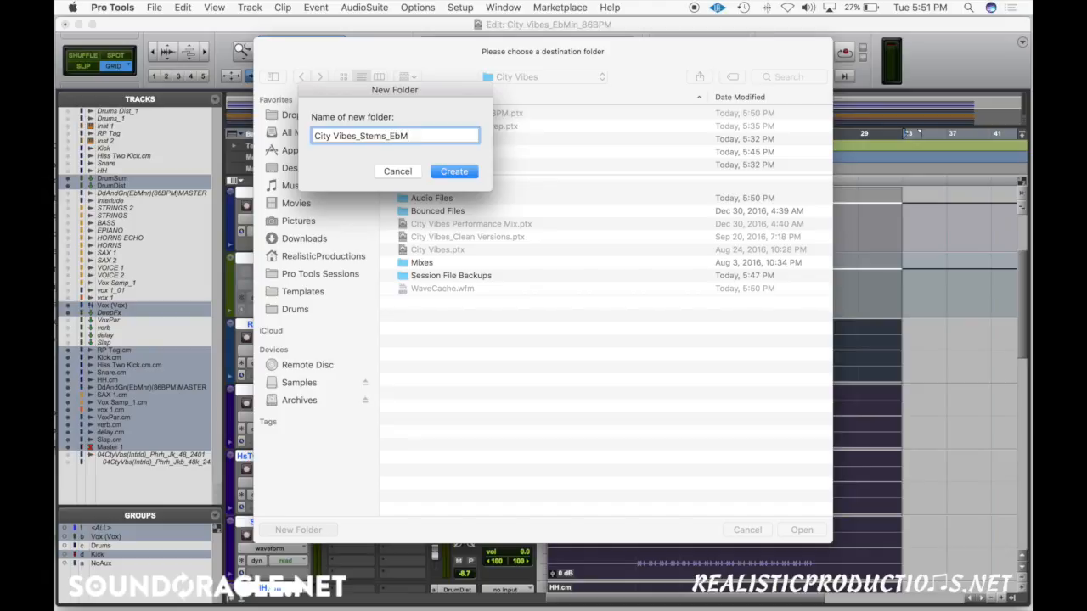
type("in_86BPM")
left_click(451, 171)
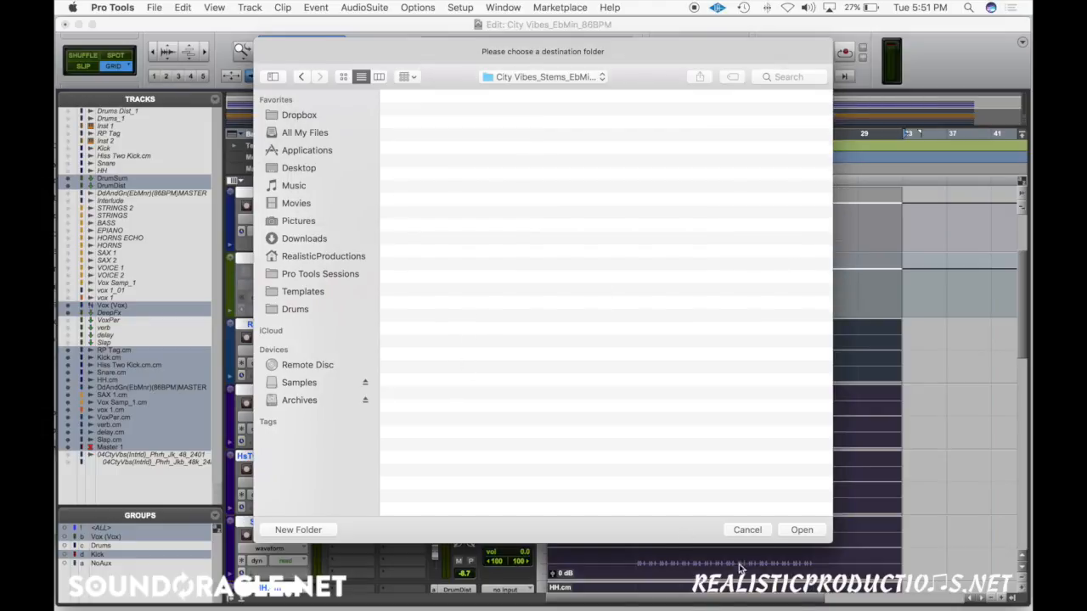
left_click(806, 530)
left_click(603, 366)
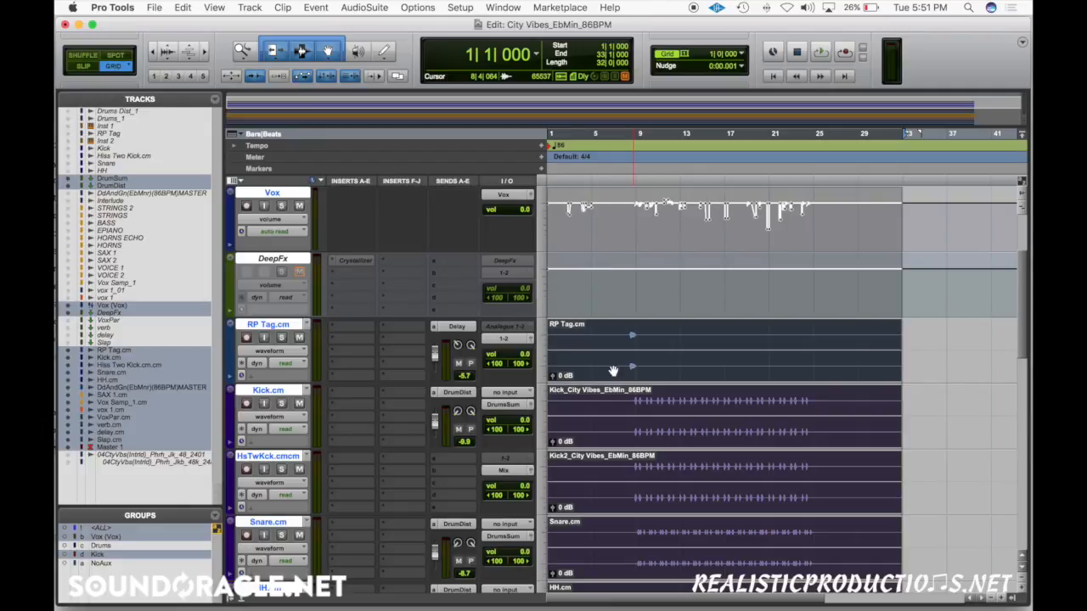
- Select only the Master 1 track, then close the session and save its changes
scroll(613, 371, "down", 15)
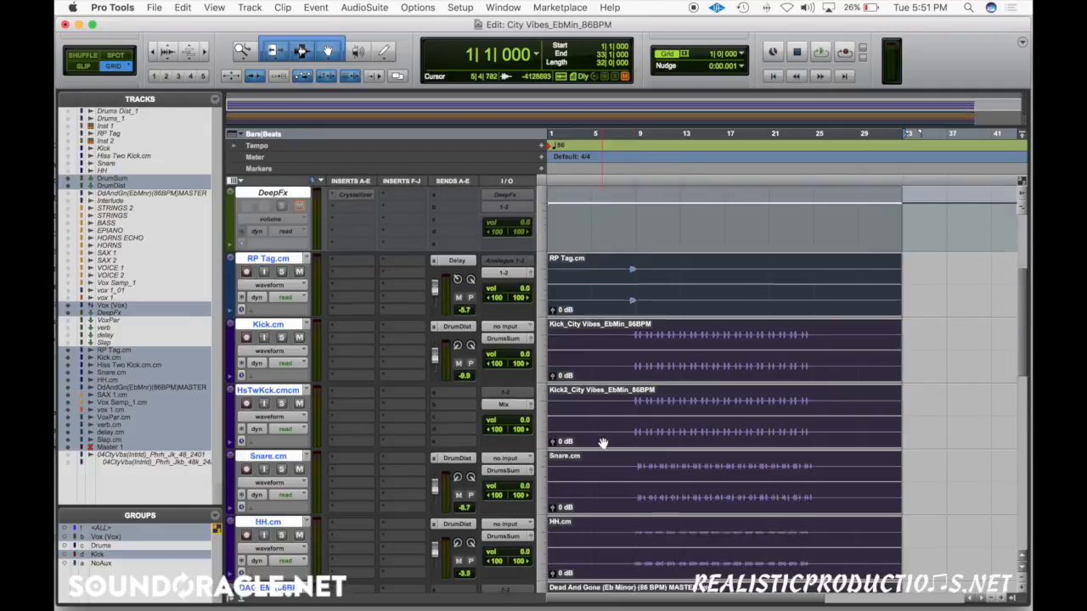
left_click(583, 416)
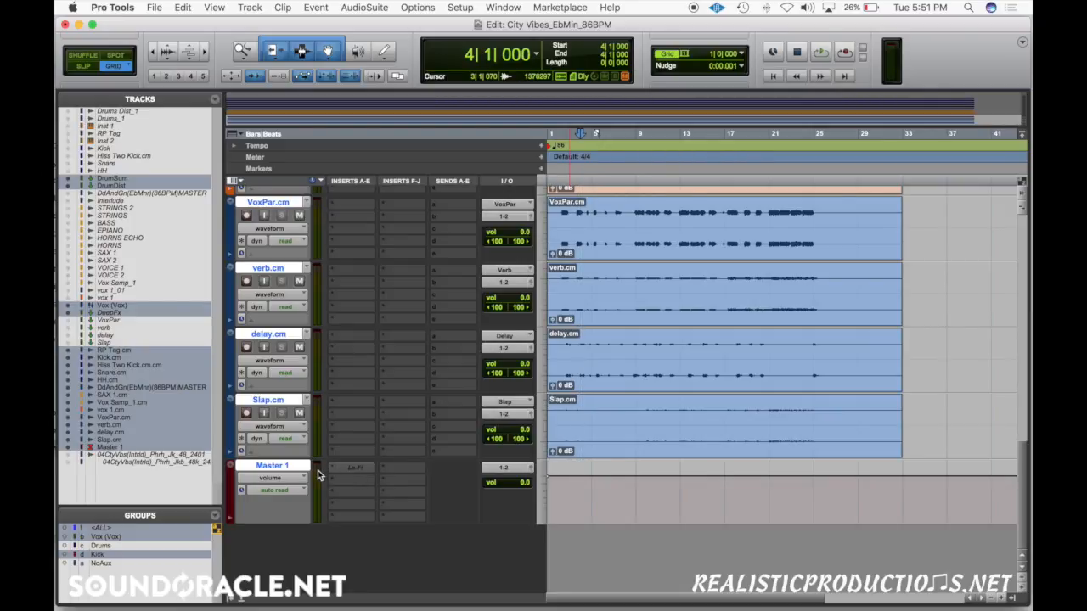
left_click(280, 467)
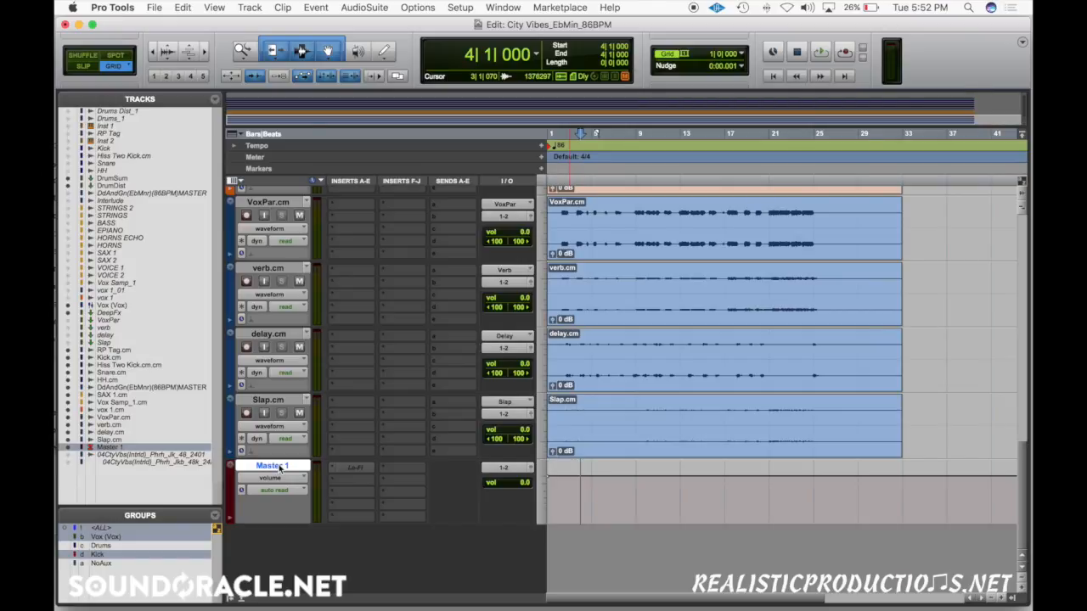
key("super+shift+w")
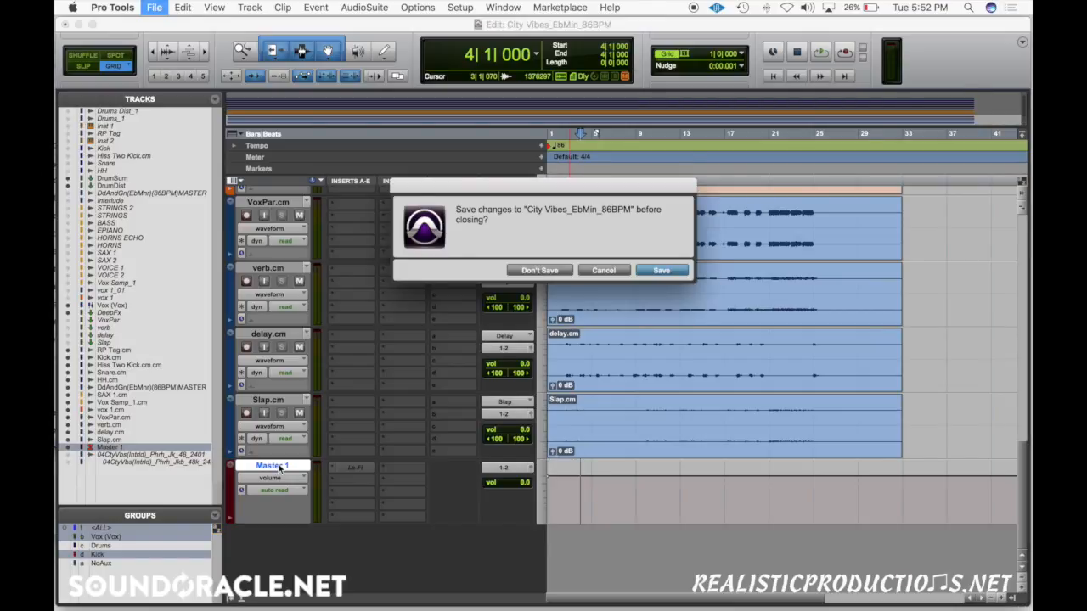
key("Return")
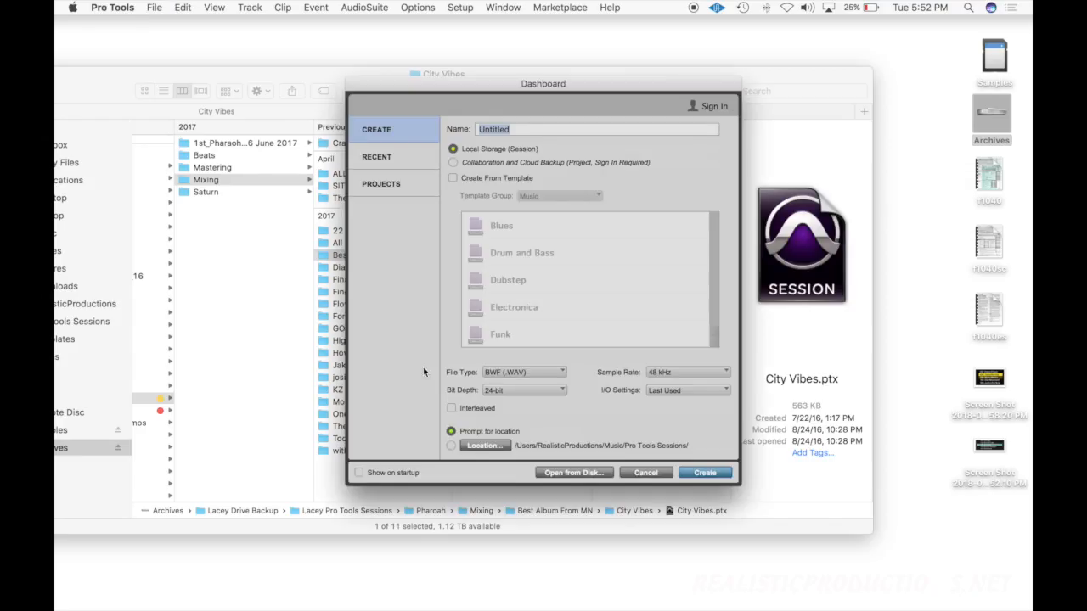
- Create a new local session named City Vibes_Ebmin_86BPM with the Realistic Productions I/O settings
type("City Vibes_Ebmin_86BPM")
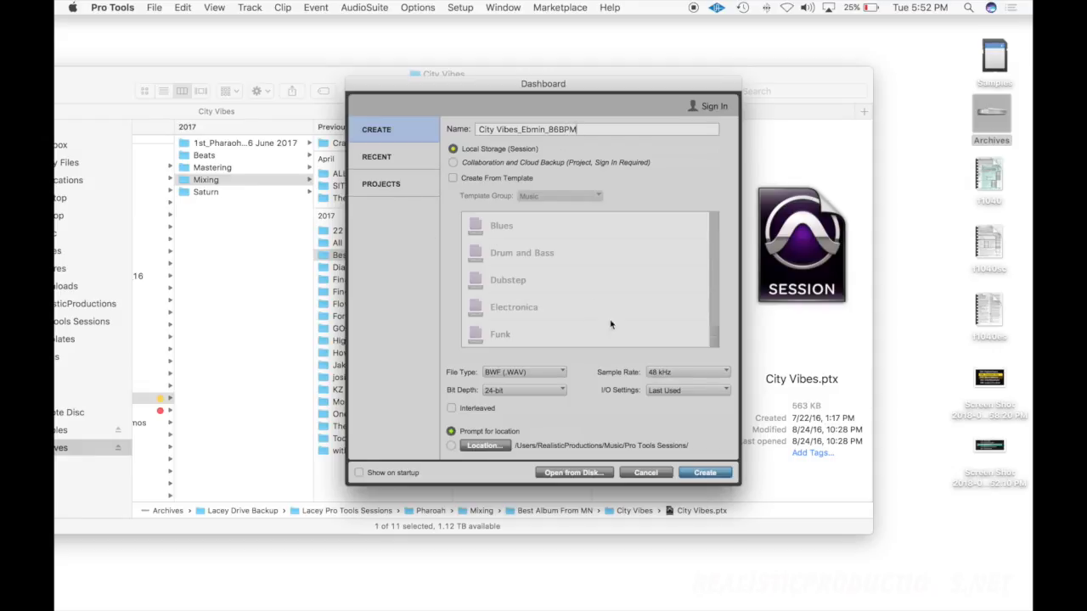
left_click(710, 395)
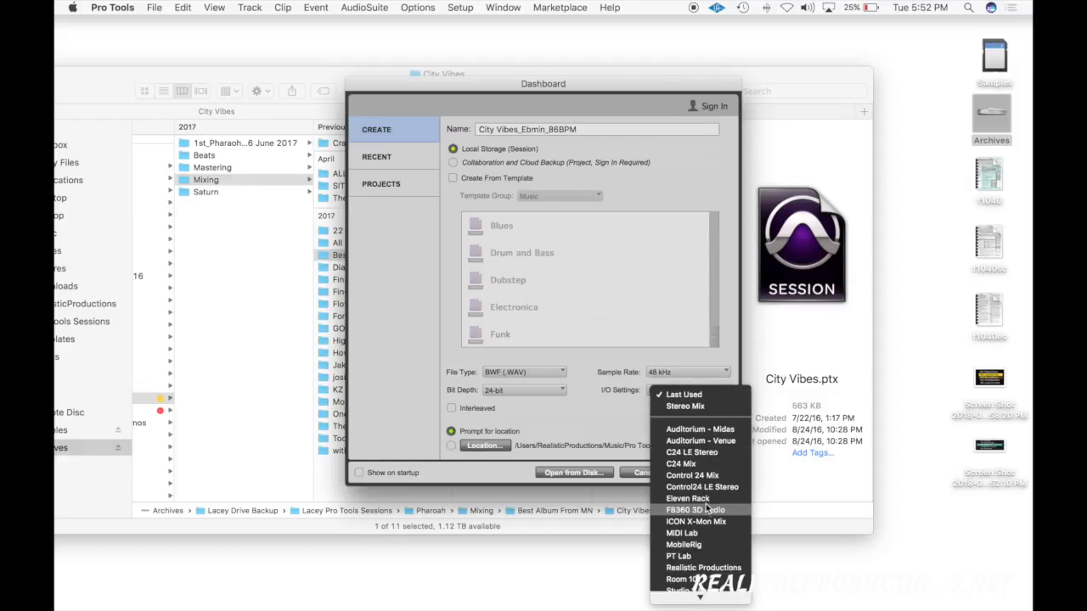
left_click(703, 567)
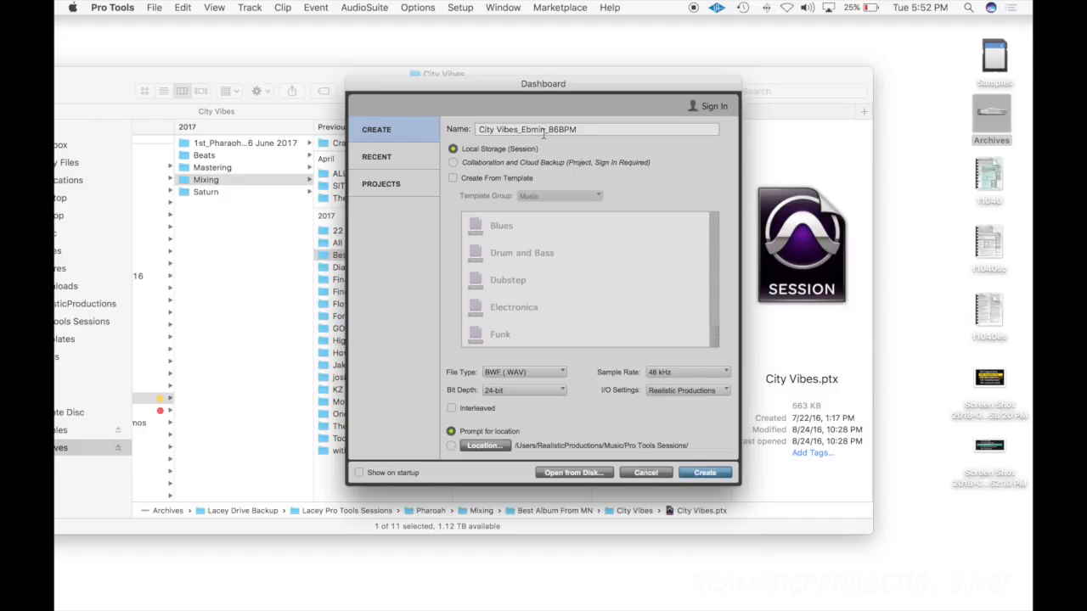
left_click(705, 473)
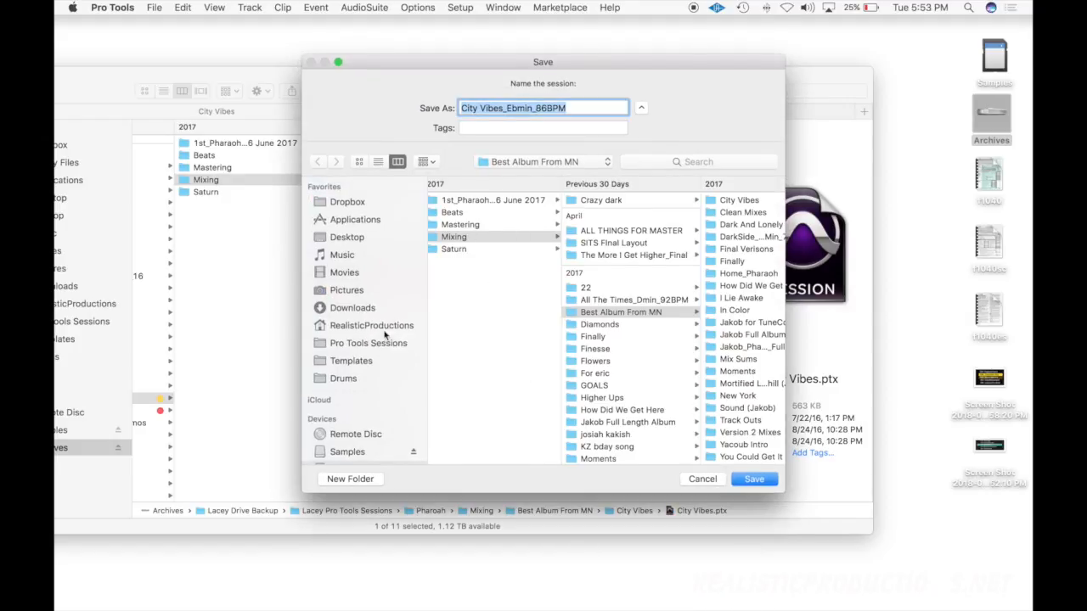
- Save the new session in a new Pharaoh folder inside Client Mixes under Pro Tools Sessions
left_click(388, 344)
left_click(485, 234)
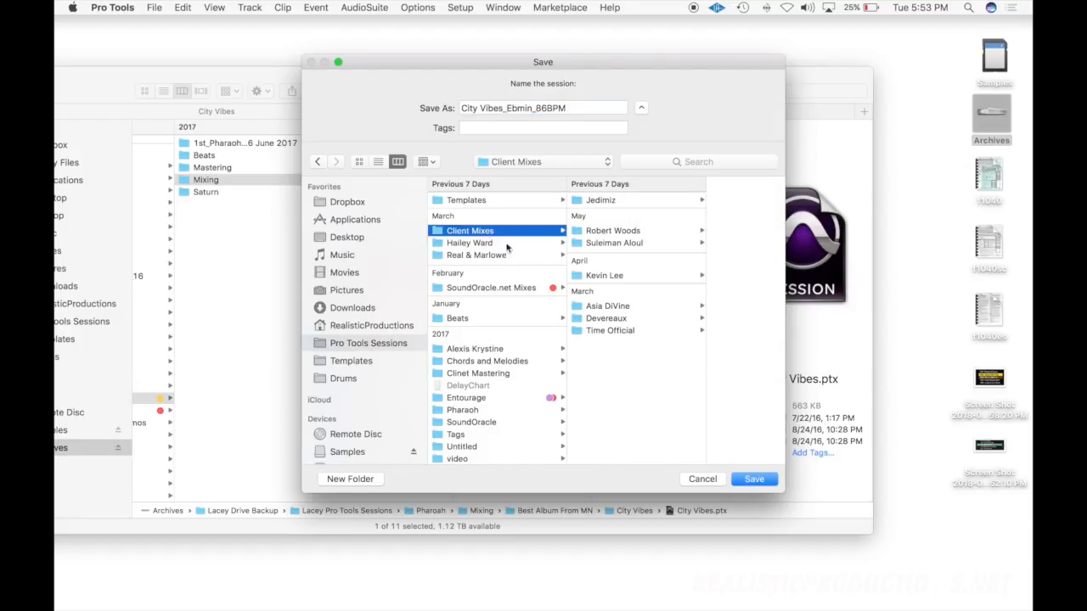
key("super+shift+n")
type("p")
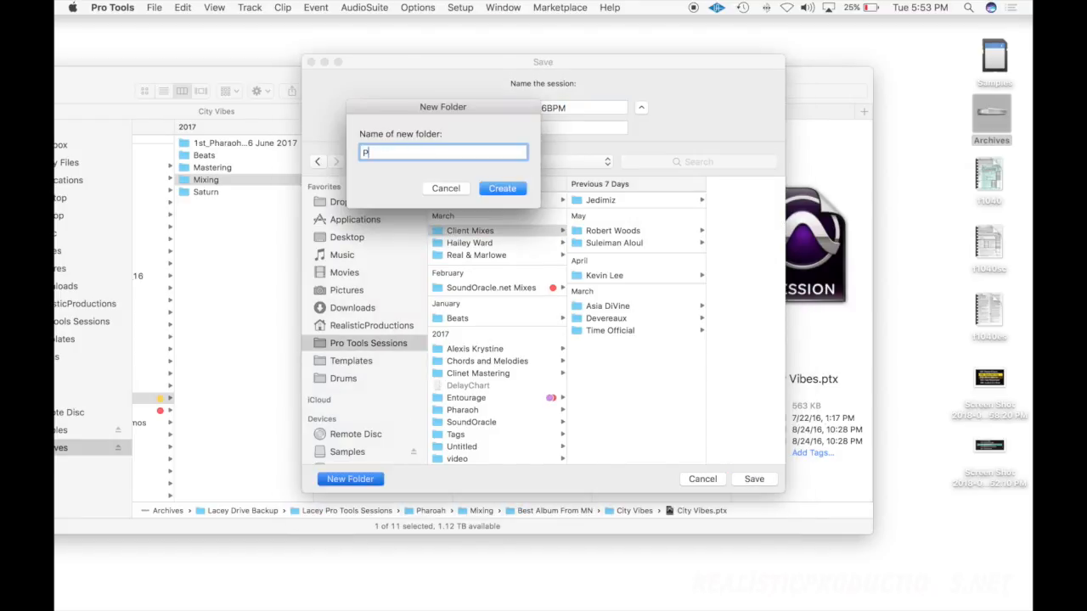
type("haraoh")
key("Return")
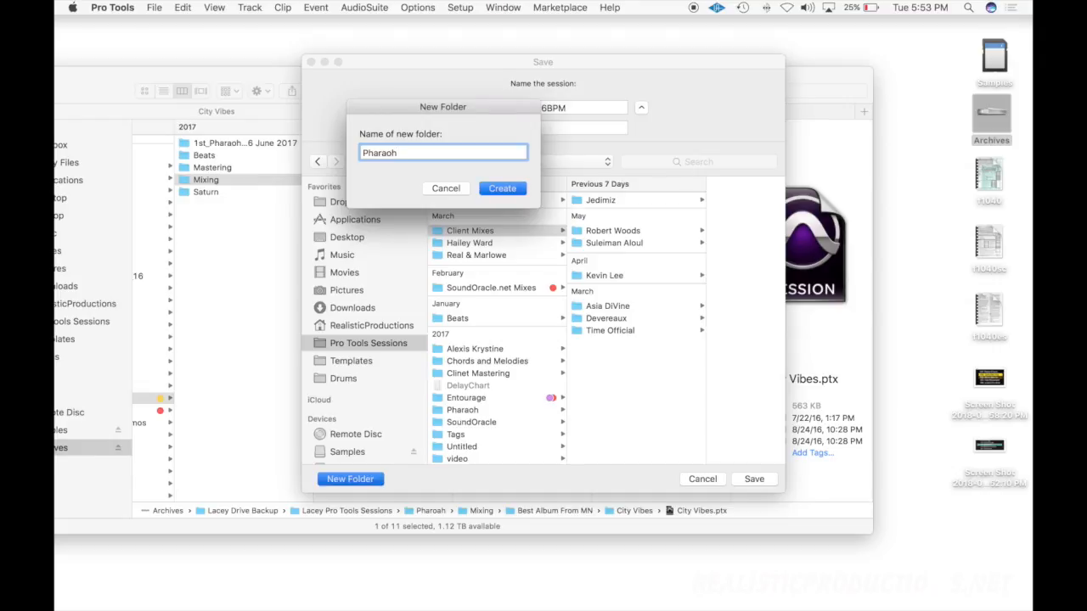
key("Return")
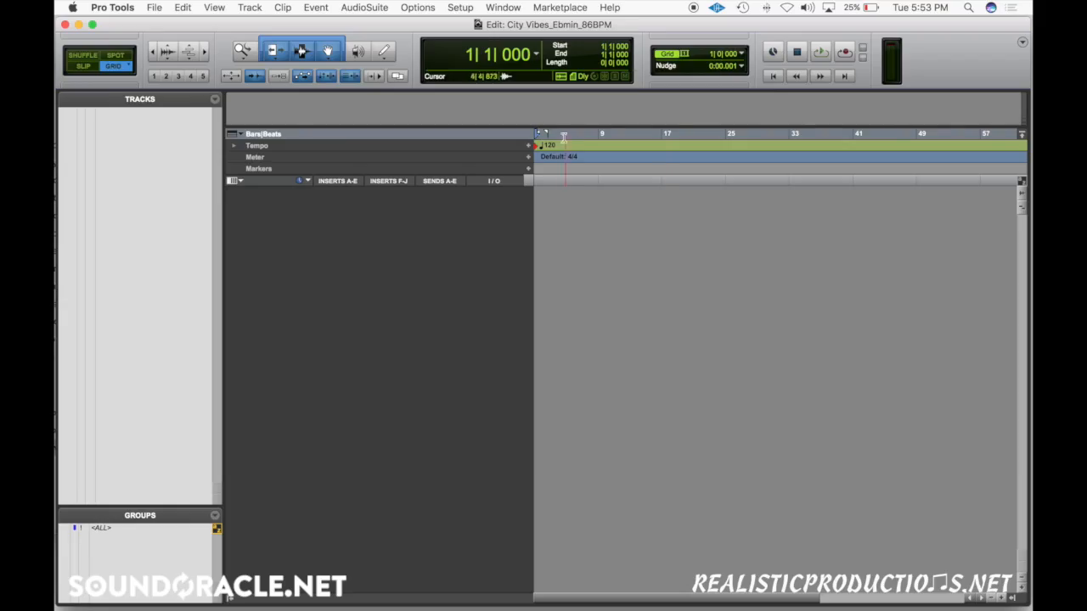
- Set the new session's starting tempo to 86 BPM
double_click(537, 147)
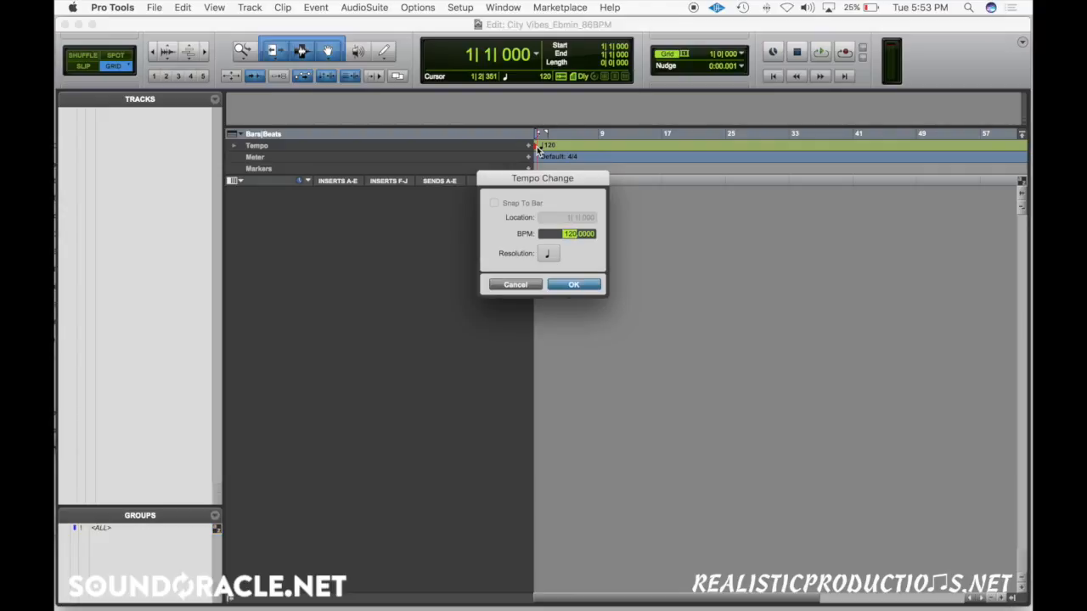
key("Return")
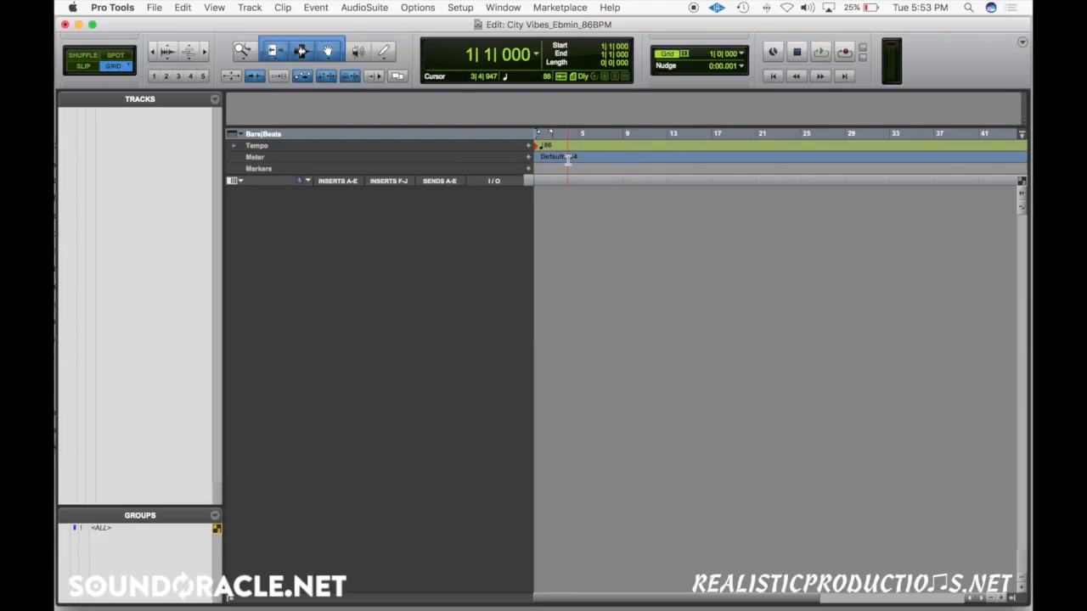
- Start an audio import and browse to the City Vibes stems folder on the Archives drive
key("super+shift+i")
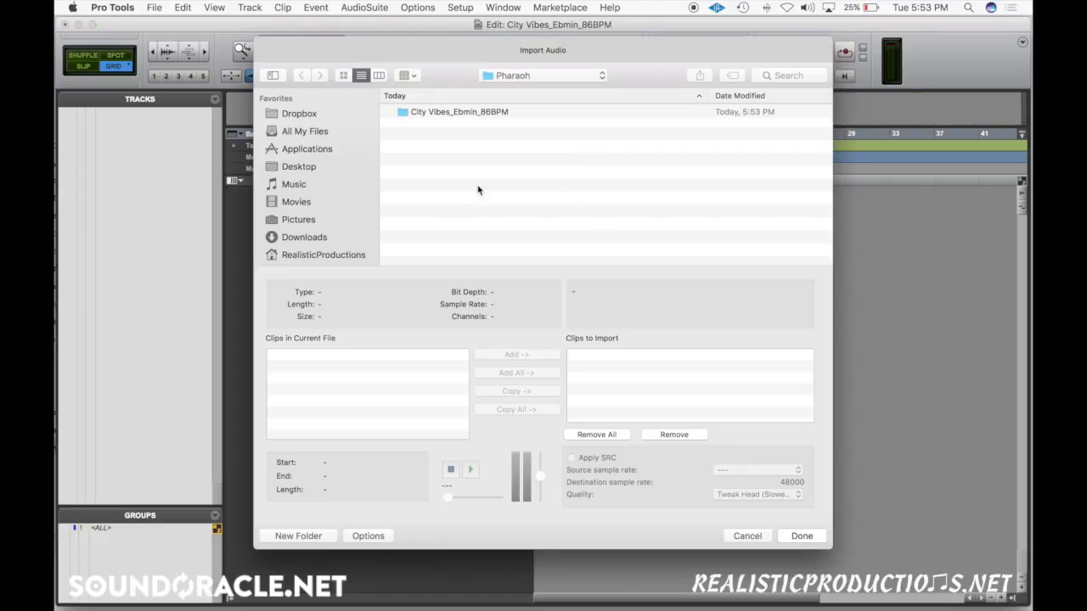
double_click(463, 113)
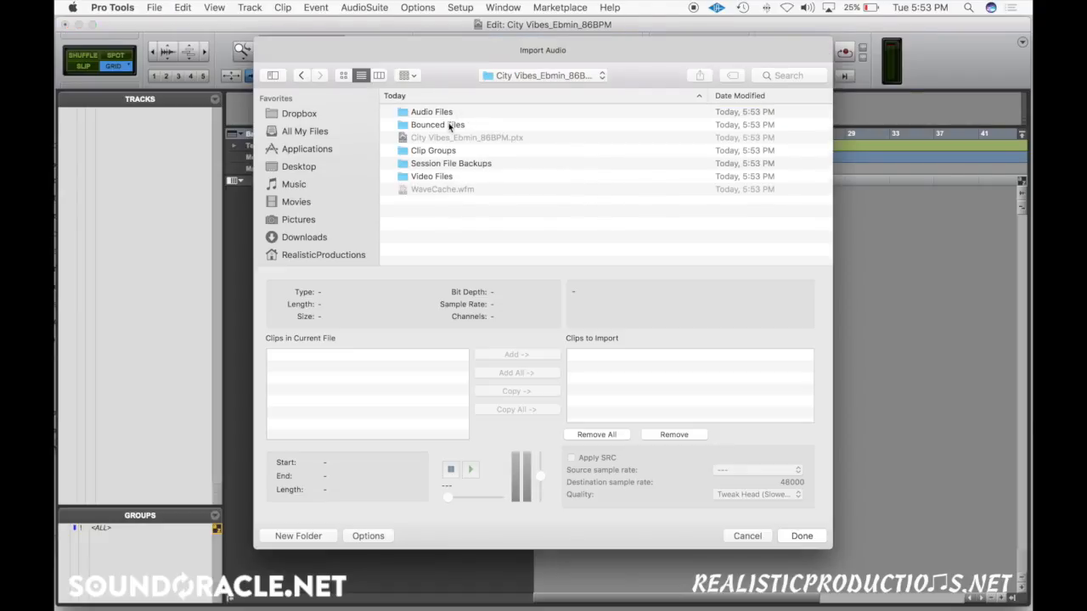
double_click(447, 125)
left_click(301, 74)
scroll(312, 210, "down", 5)
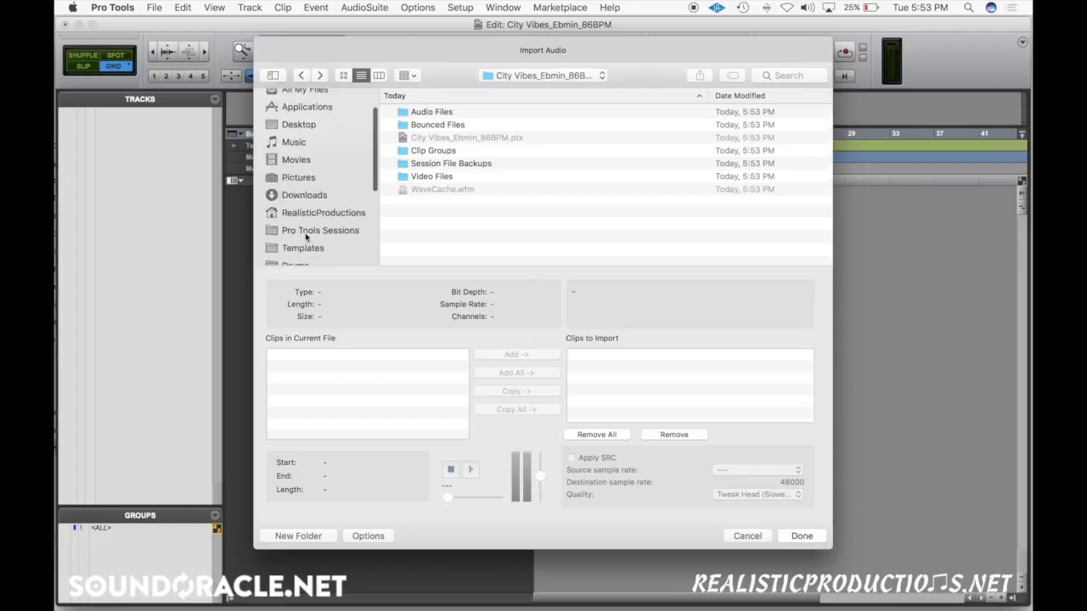
scroll(311, 210, "down", 2)
left_click(313, 234)
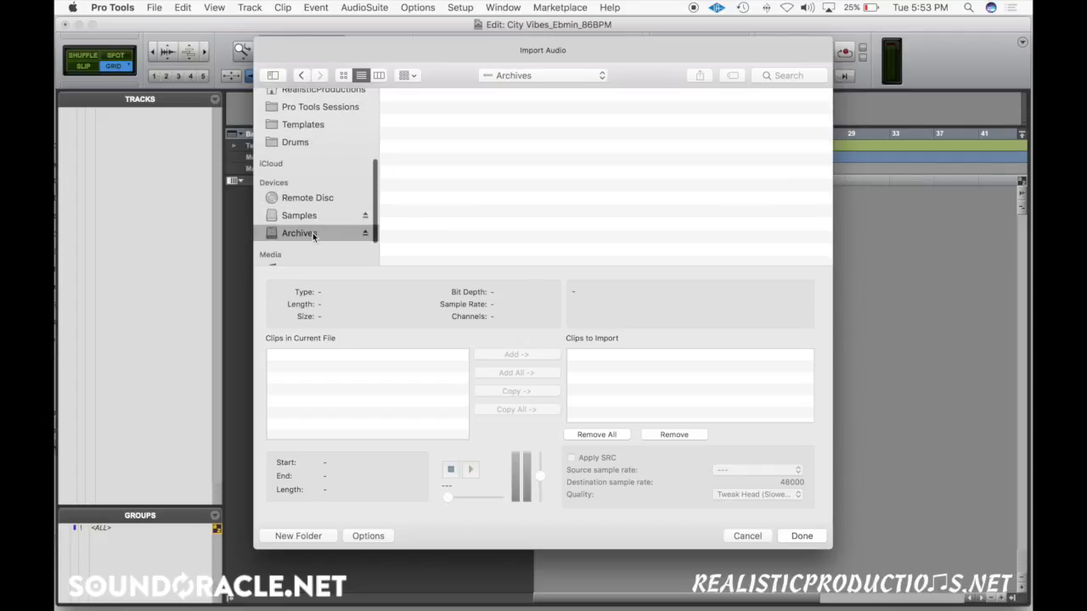
left_click(454, 219)
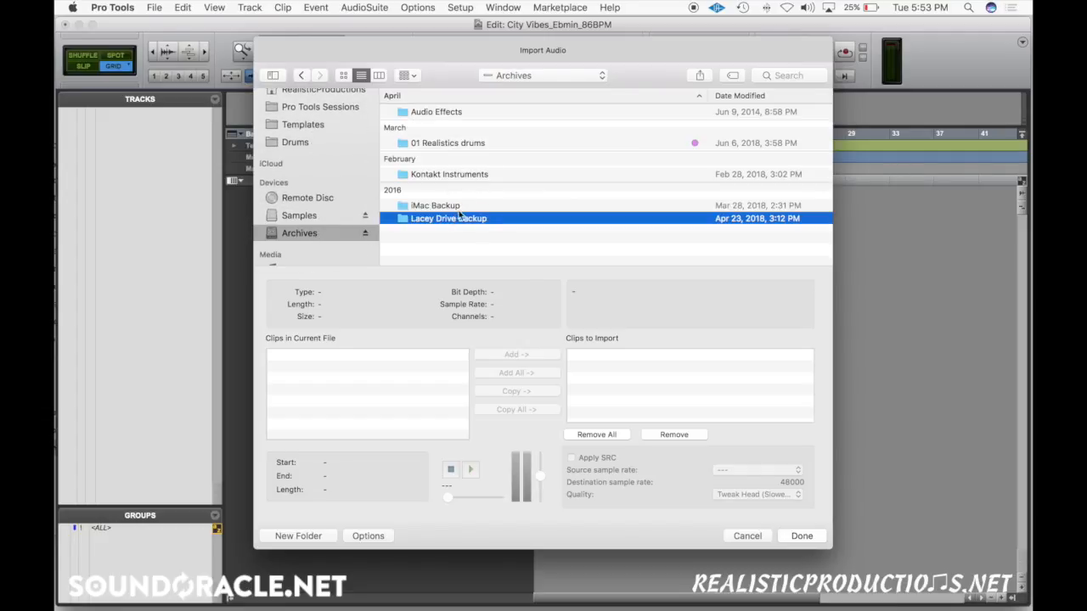
double_click(458, 219)
double_click(465, 140)
- Convert all the WAV stems in the folder and import them as tracks, storing the files in the session's Audio Files folder
left_click(474, 113)
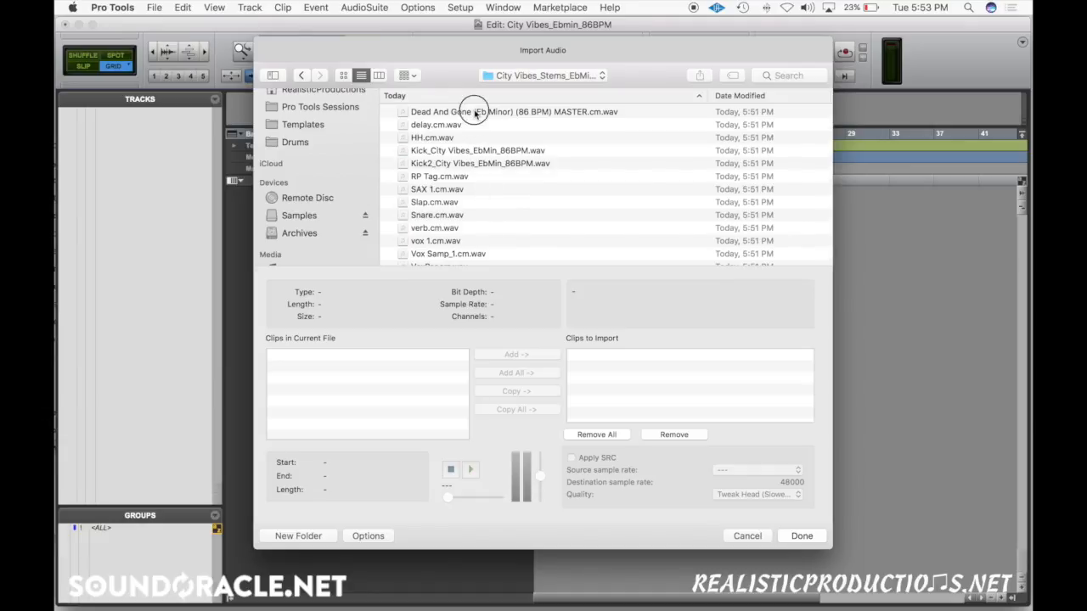
scroll(473, 170, "down", 2)
left_click(469, 259, "shift")
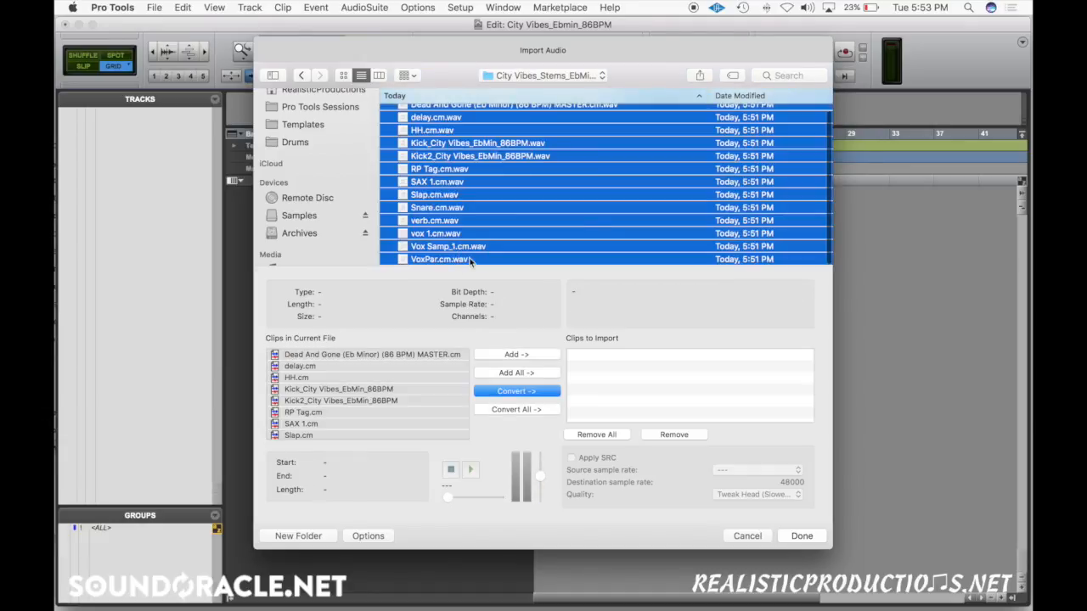
left_click(512, 397)
left_click(802, 537)
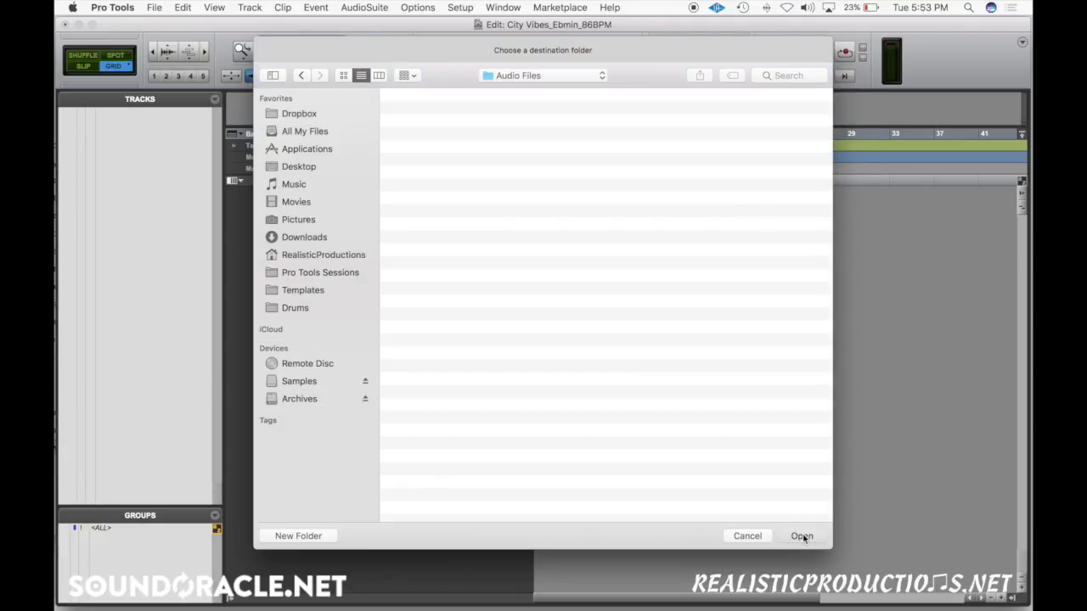
left_click(803, 534)
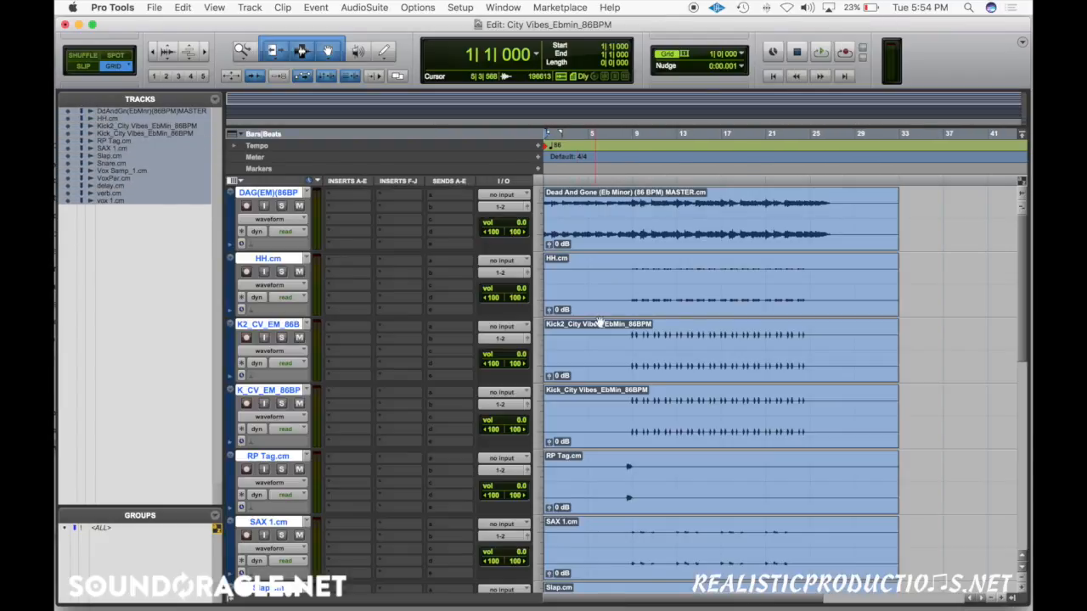
left_click(634, 235)
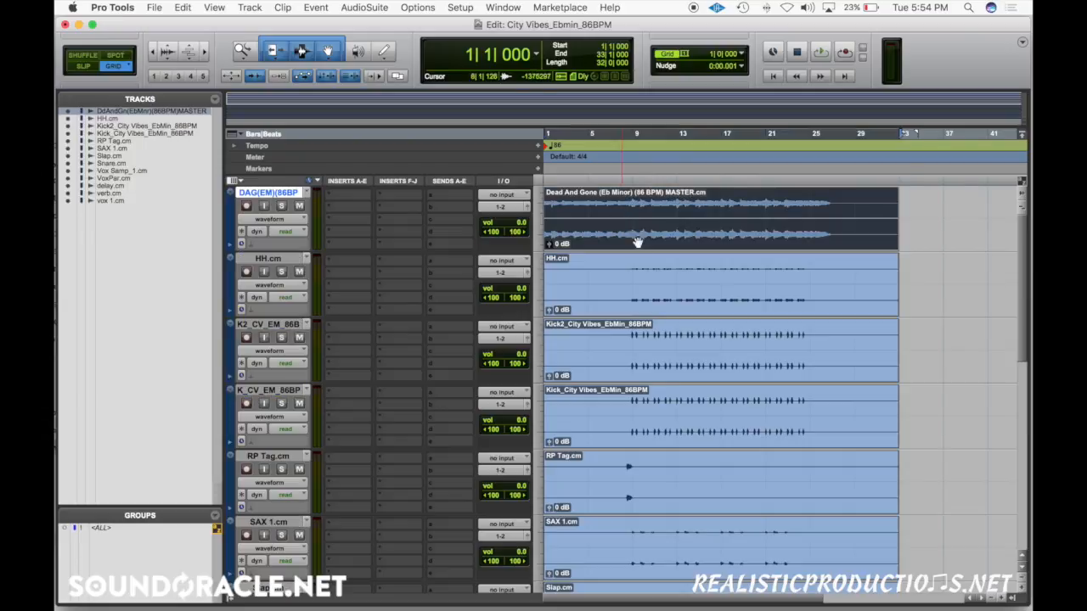
left_click(666, 292)
left_click(632, 284)
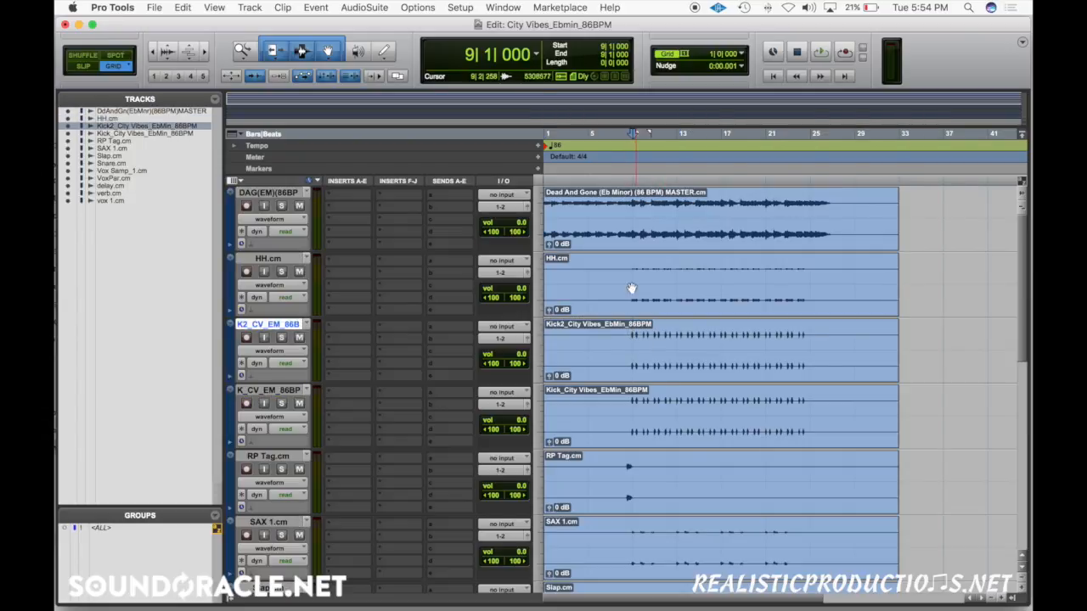
- Create one Master Fader track after the vox 1.cm track
scroll(632, 276, "down", 10)
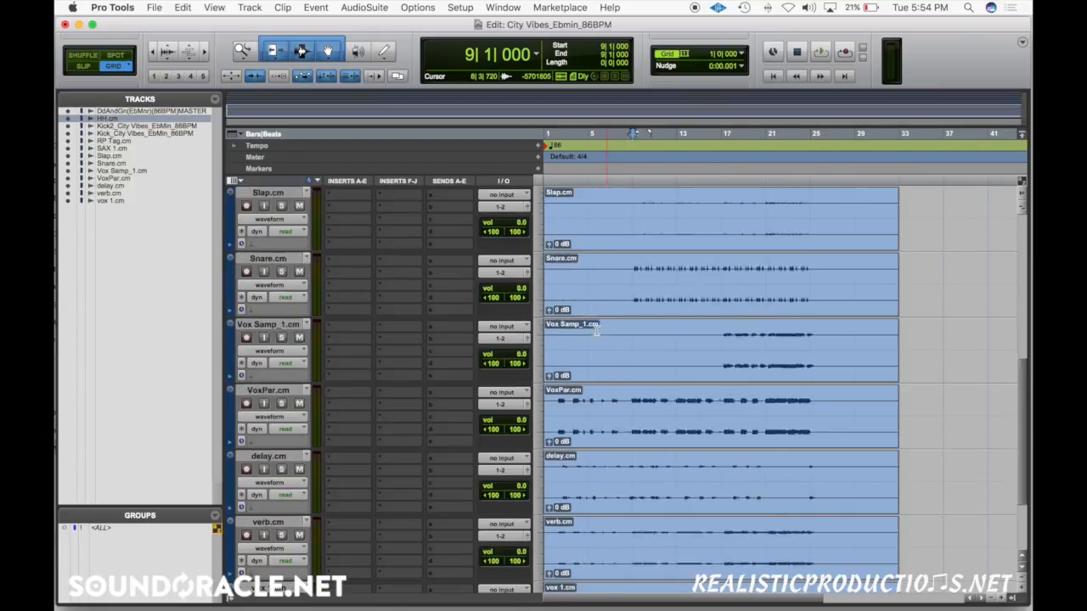
left_click(277, 467)
key("super+shift+n")
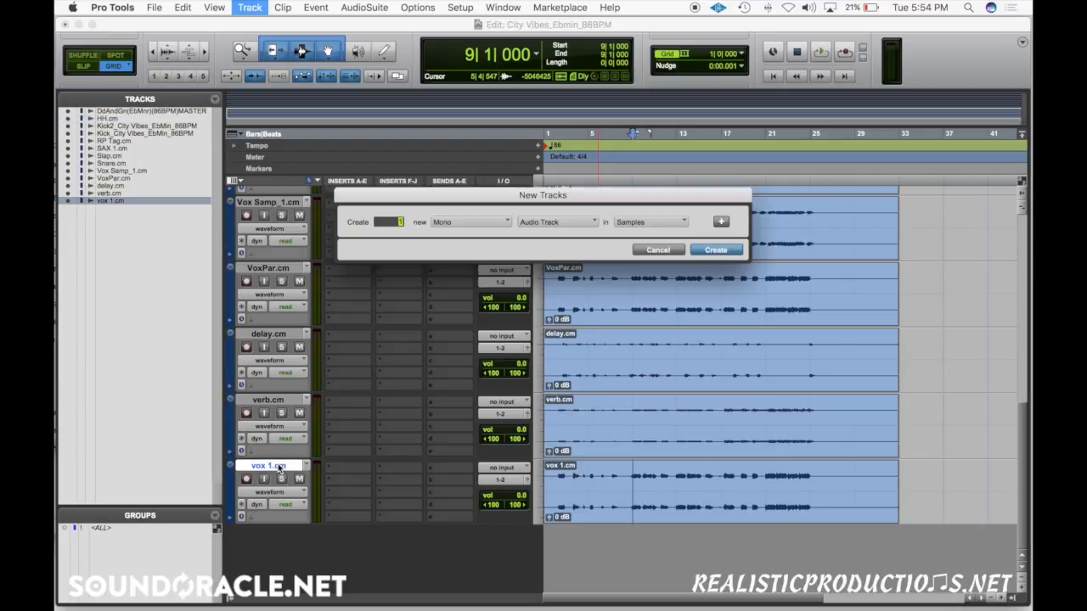
key("super+Down")
key("super+Down")
key("Return")
- Play the session from bar 9 and check the track and master levels in the Mix window
left_click(636, 473)
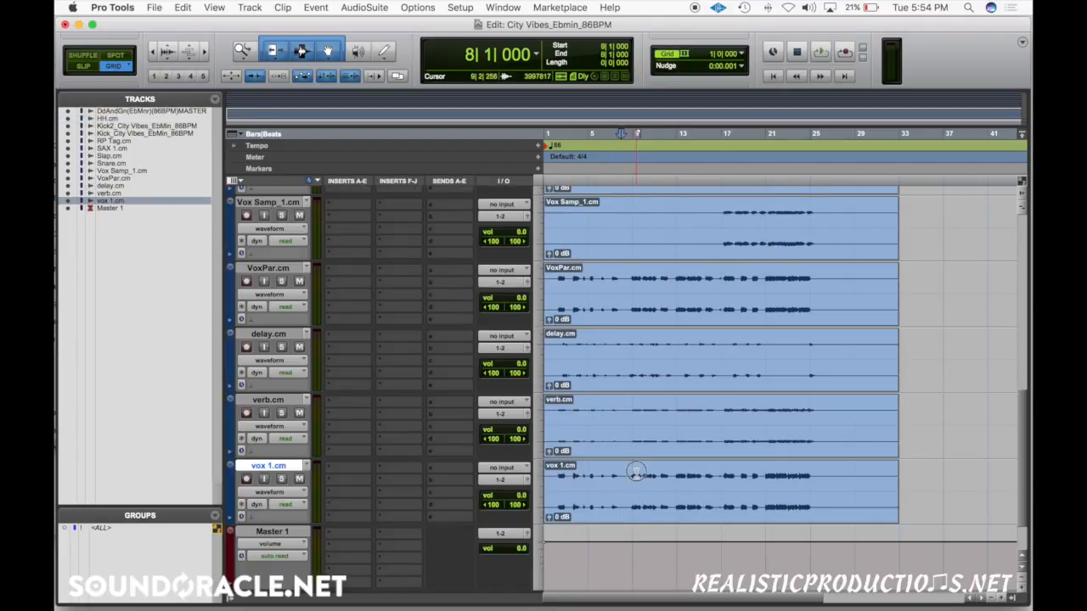
key("space")
scroll(637, 474, "down", 2)
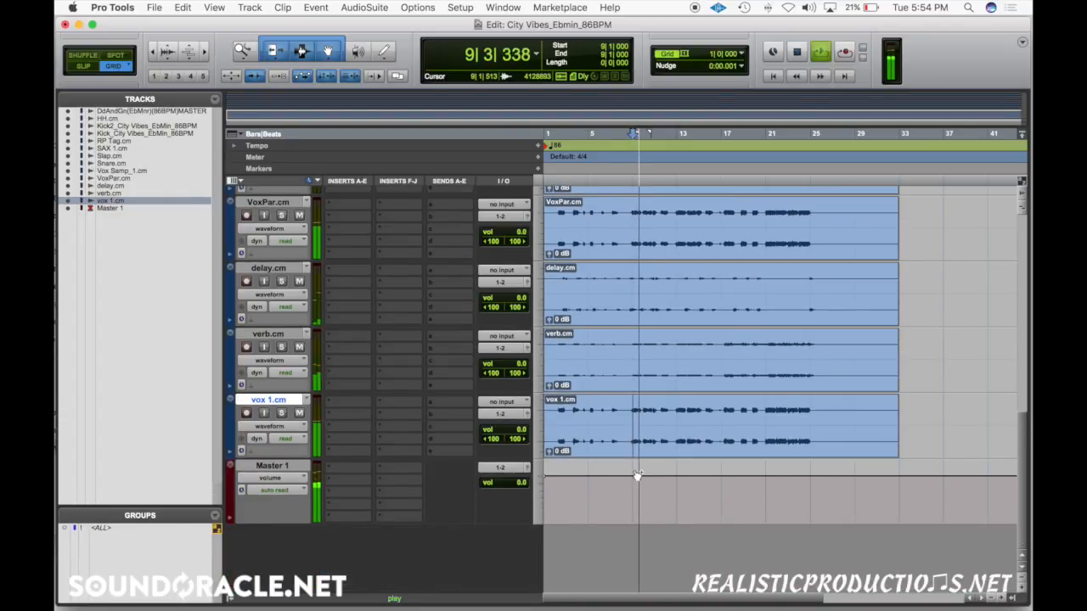
key("super+equal")
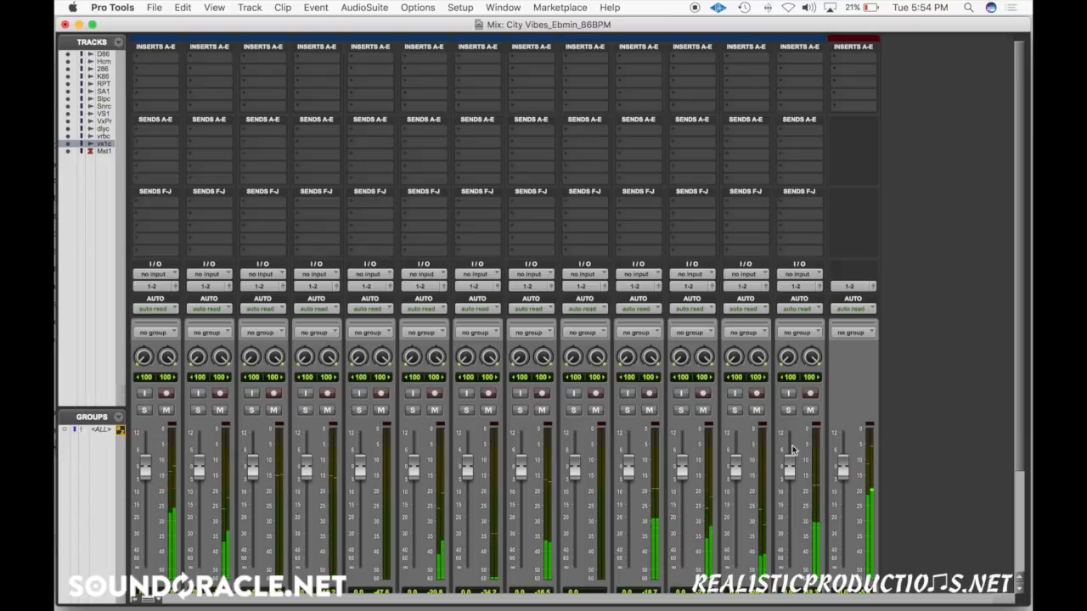
scroll(272, 467, "down", 2)
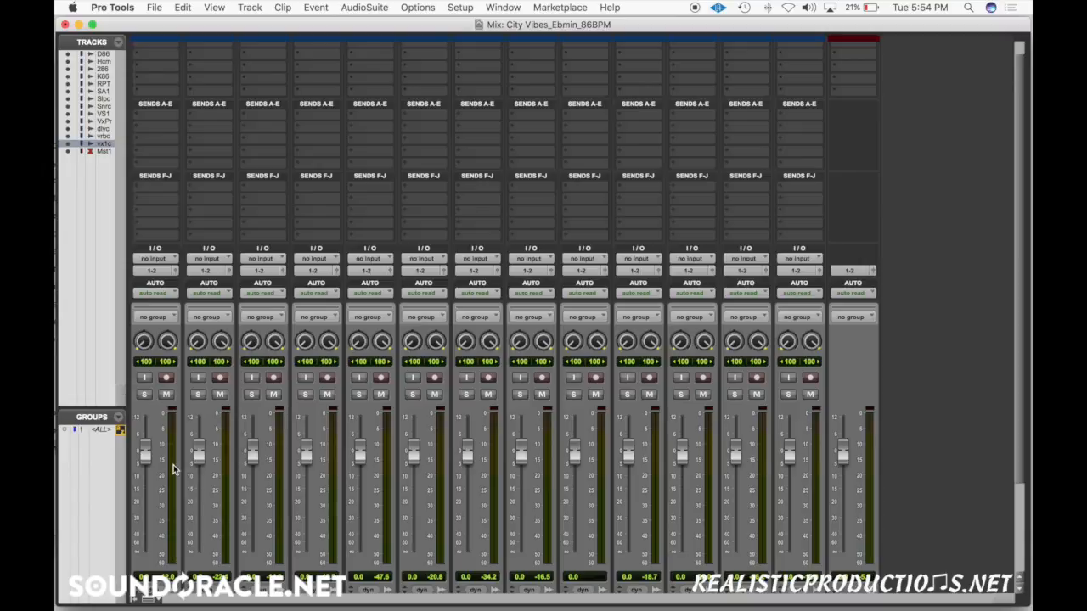
- Try raising all track faders to +9.8 dB with the ALL group, restore them to 0.0, and clear the master's clip indicator
left_click(108, 433)
left_click_drag(789, 452, 844, 450)
left_click(101, 433)
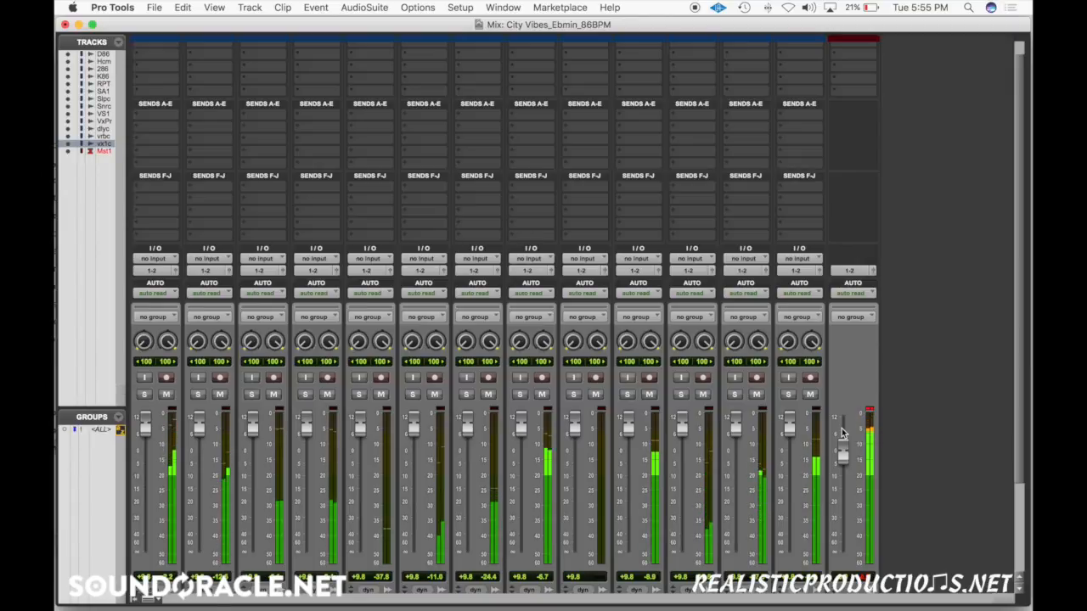
key("space")
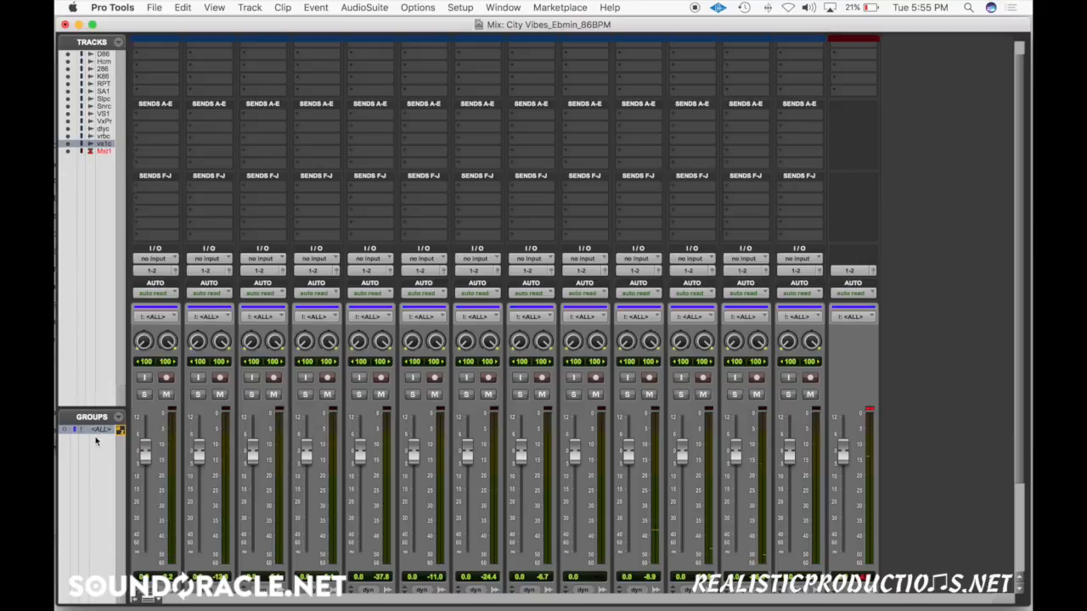
left_click(99, 432)
left_click(868, 413)
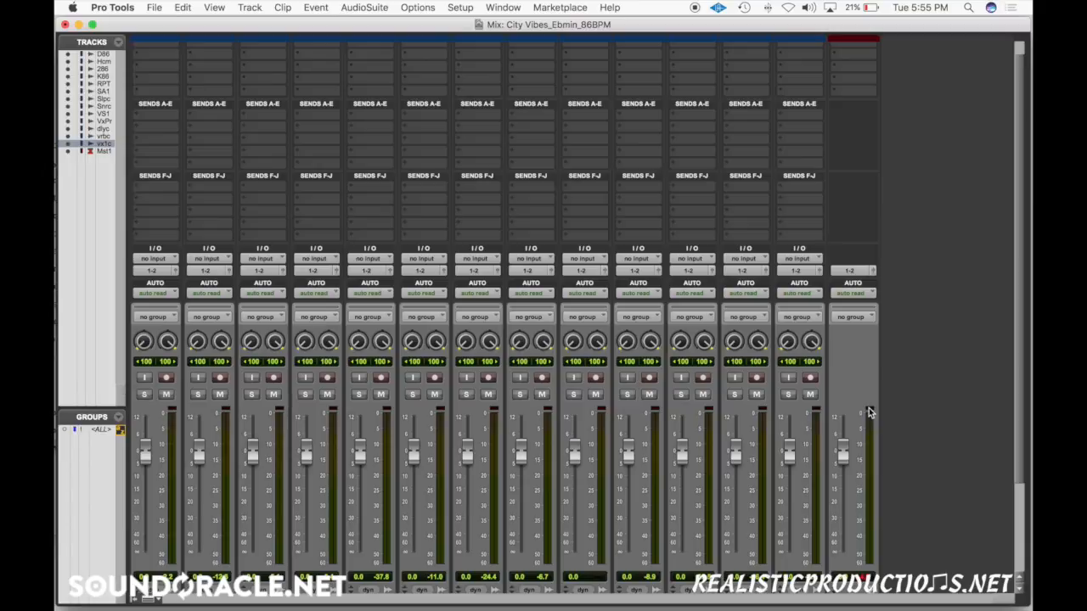
key("super+equal")
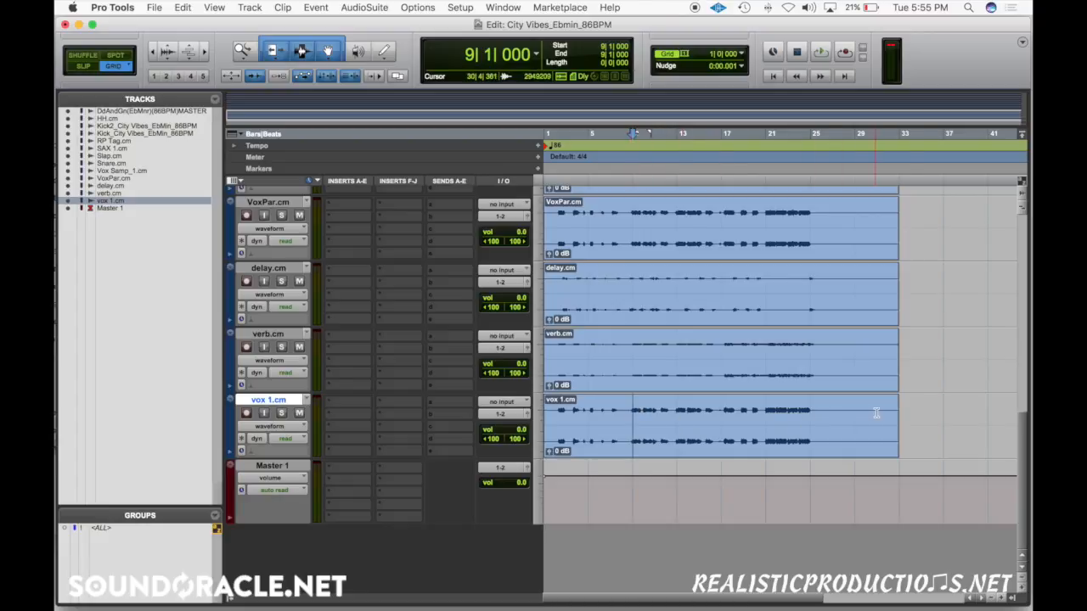
left_click_drag(909, 414, 413, 423)
scroll(746, 357, "up", 10)
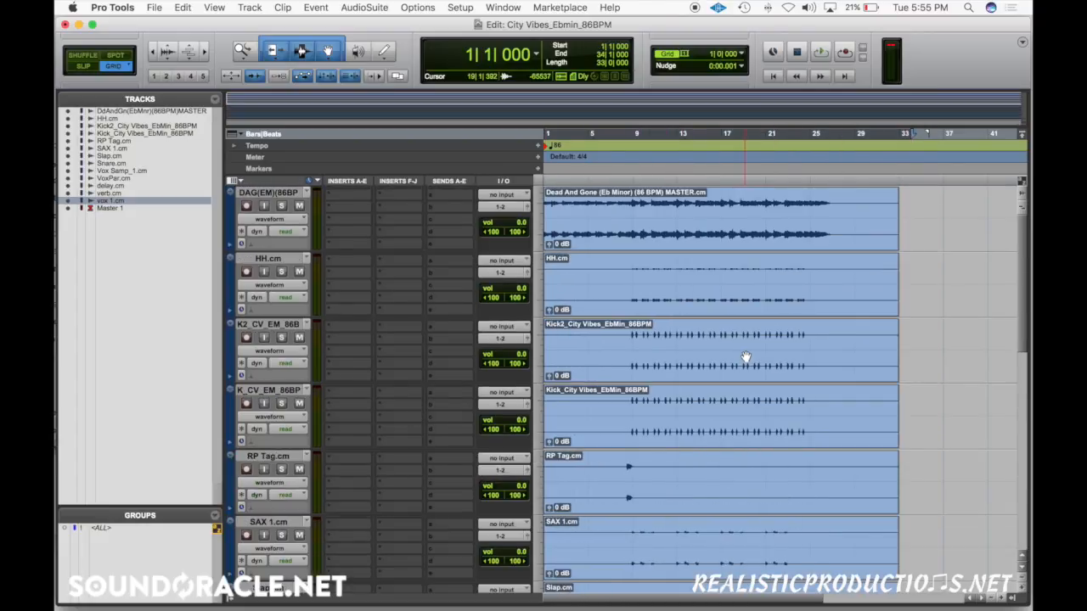
left_click_drag(590, 301, 867, 297)
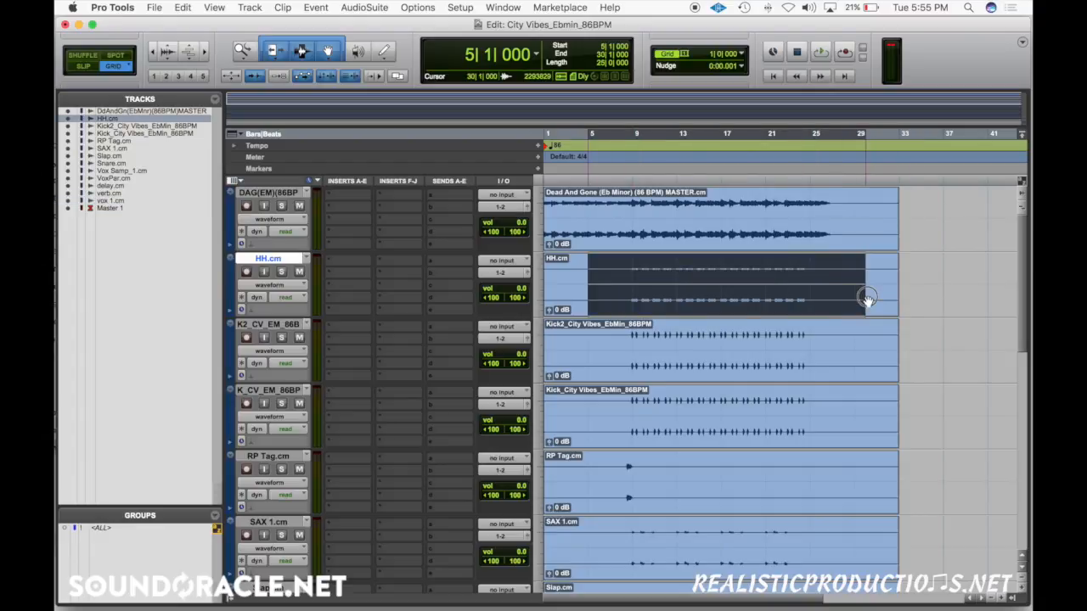
left_click(789, 227)
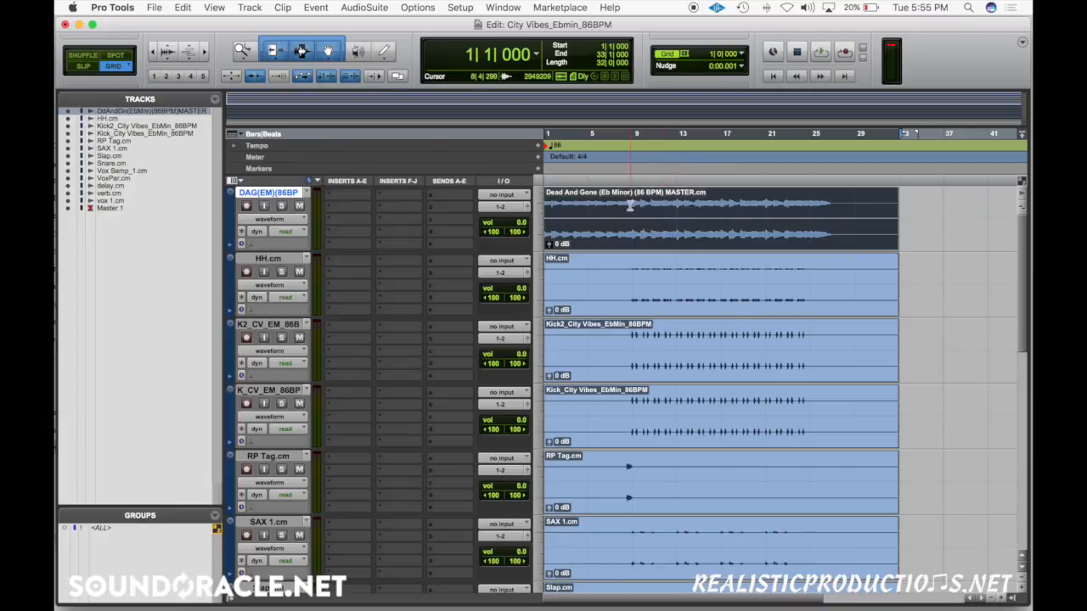
left_click_drag(629, 207, 512, 233)
left_click(965, 233)
left_click(774, 247)
left_click_drag(793, 227, 562, 246)
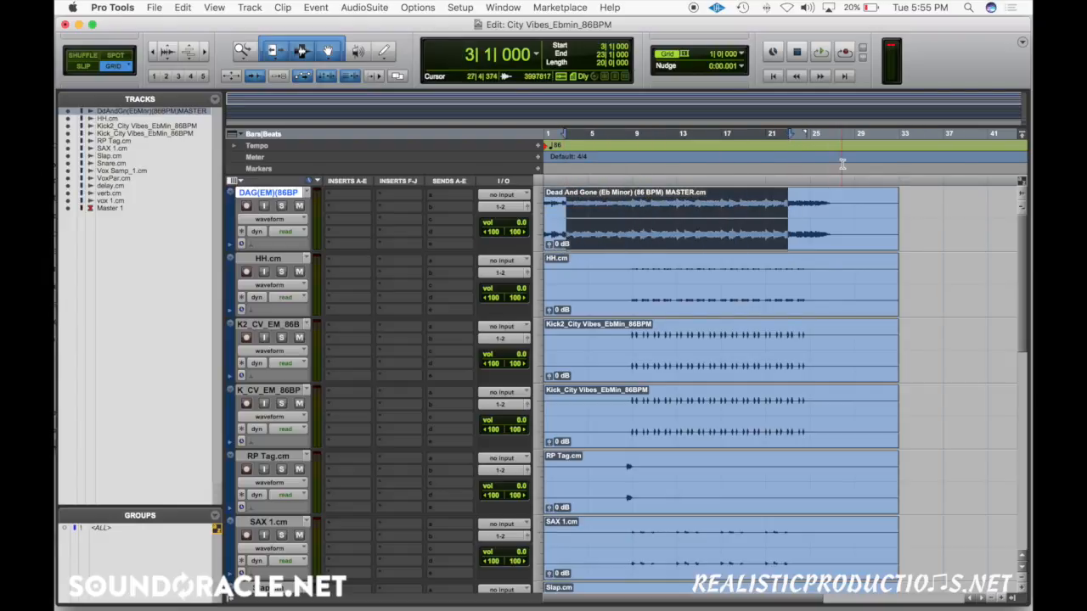
- Play the session from bar 7 and again from a later bar, comparing vox 1.cm with the other tracks' levels in the Mix window
scroll(804, 245, "down", 15)
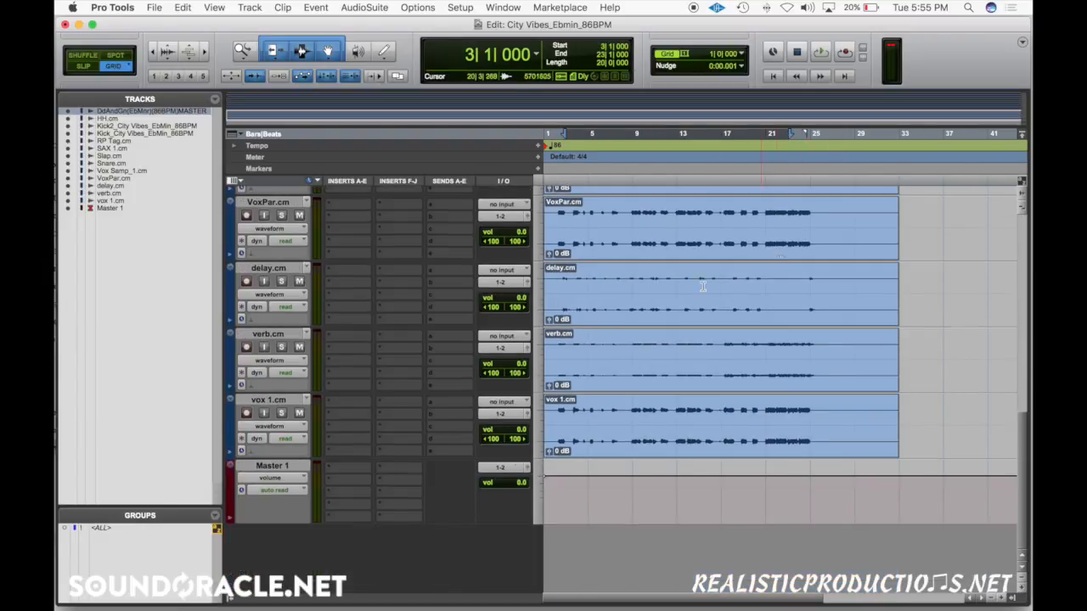
left_click(276, 404)
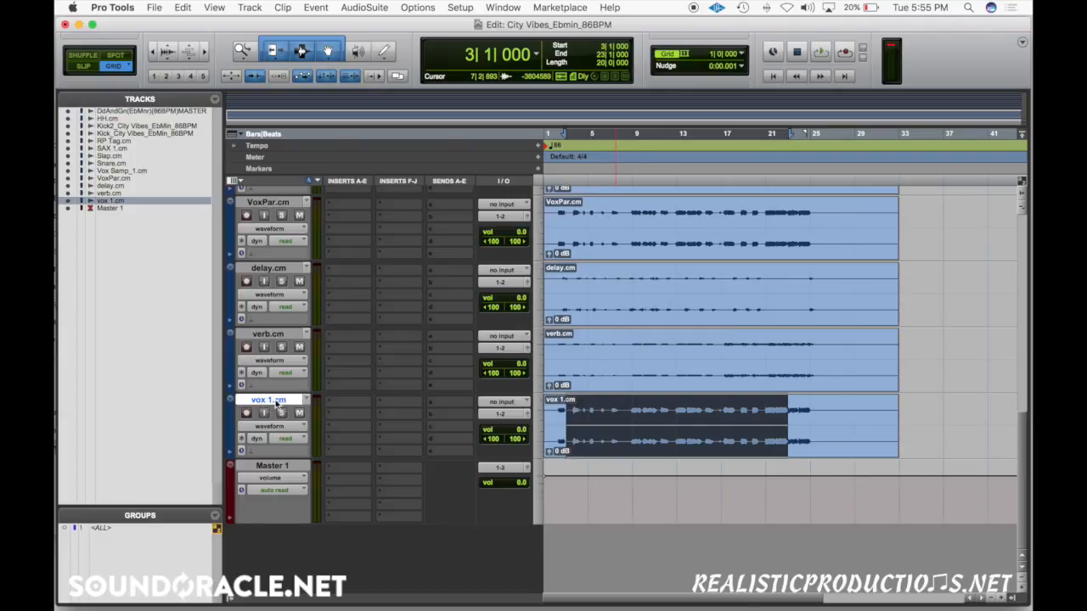
left_click(608, 412)
key("super+equal")
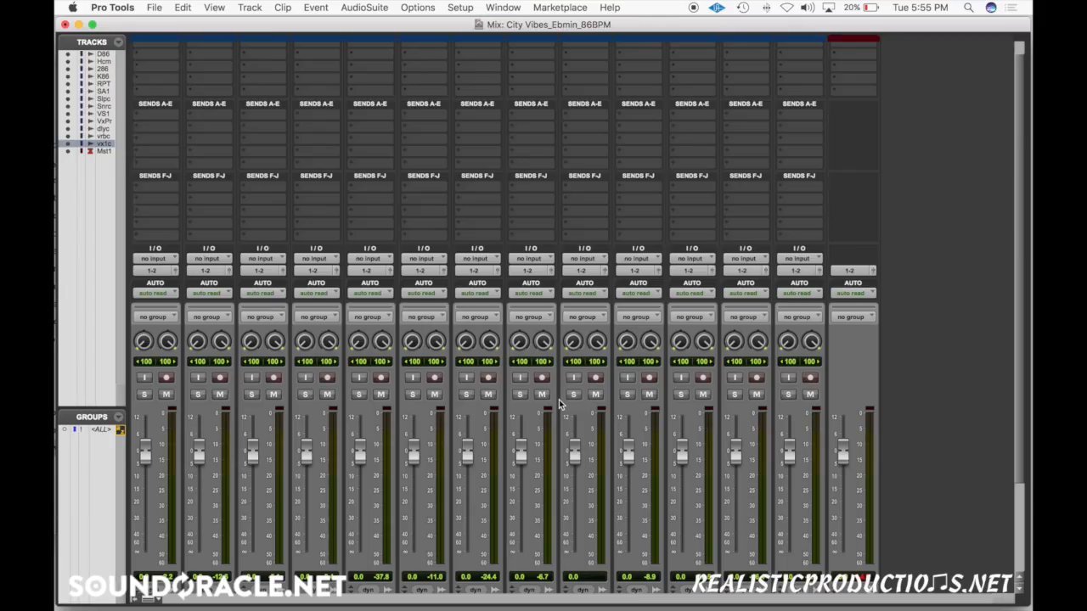
scroll(842, 332, "down", 3)
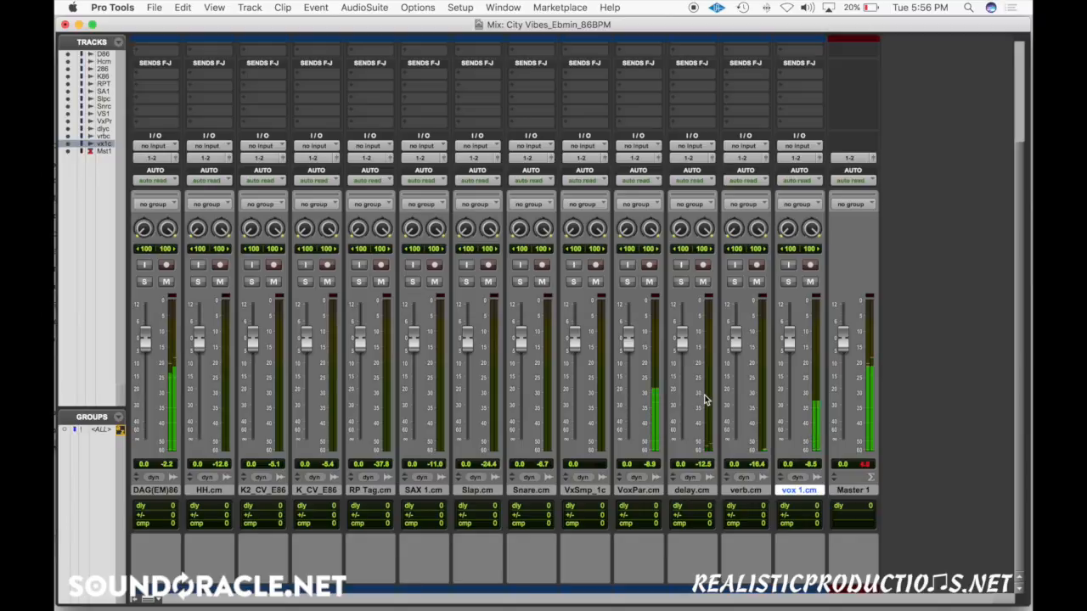
key("super+equal")
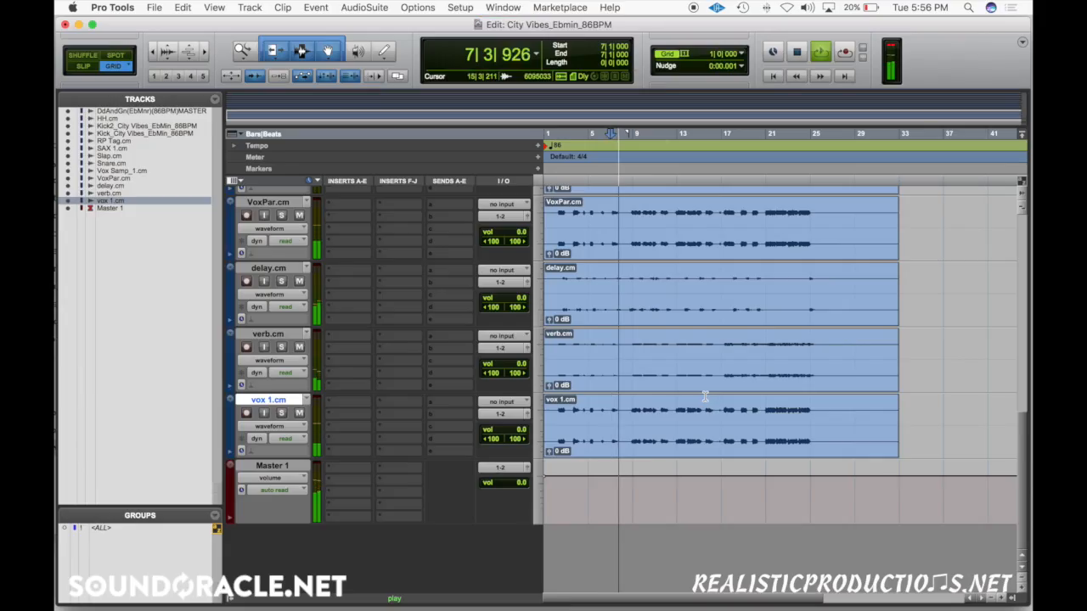
left_click(646, 412)
key("super+equal")
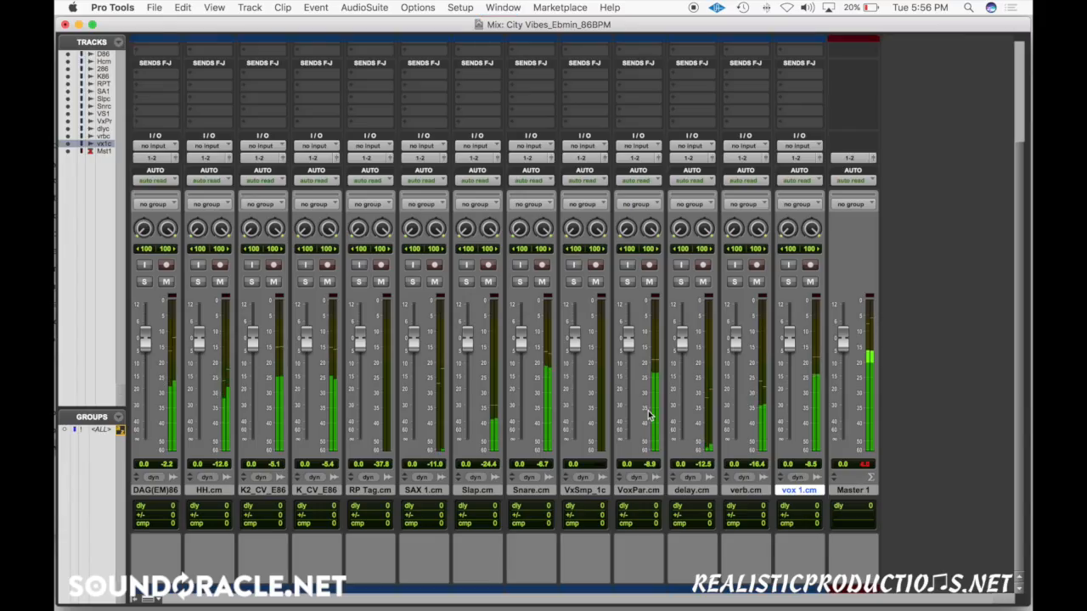
- Group every track from the Dead And Gone master through verb.cm as Song, leaving out vox 1.cm and Master 1
left_click(746, 490)
left_click(165, 492, "shift")
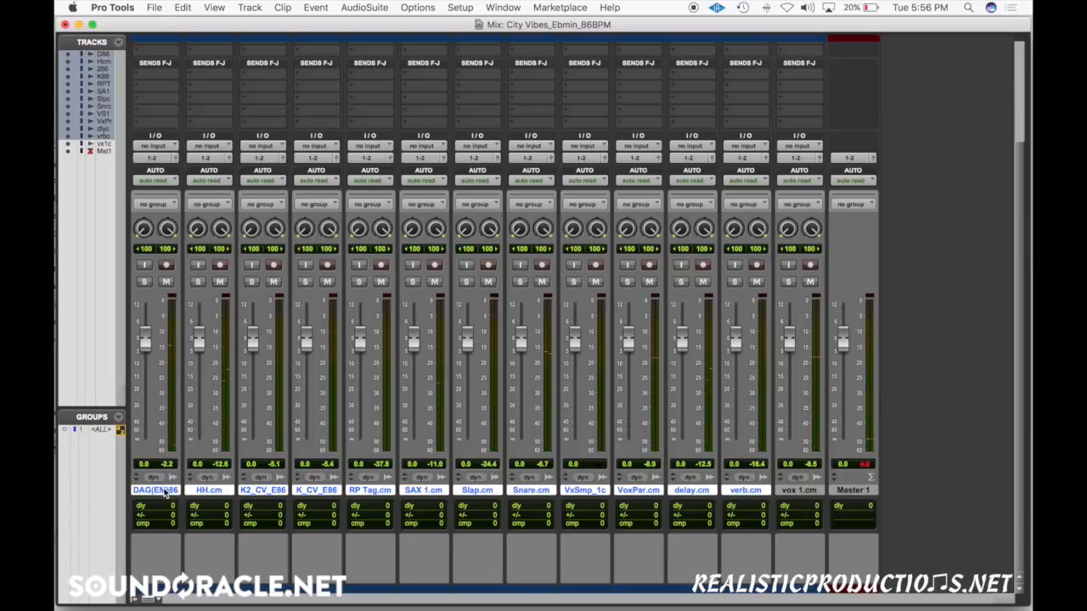
key("super+g")
type("Song")
key("Return")
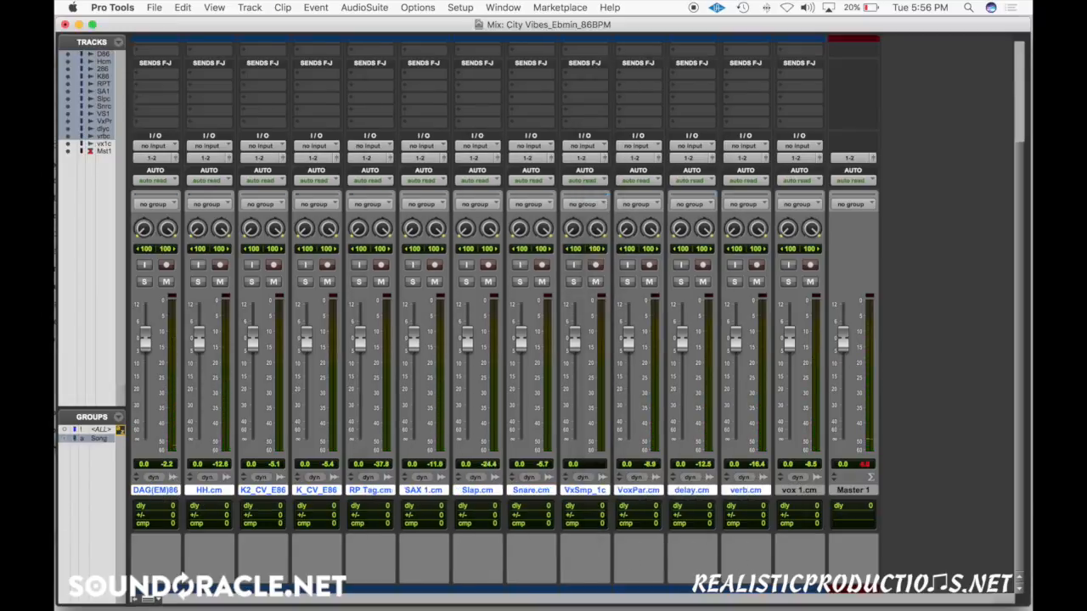
- Lower the Song group's faders to -7.0 dB and play the mix to hear the balance against the lead vocal
left_click_drag(682, 342, 682, 360)
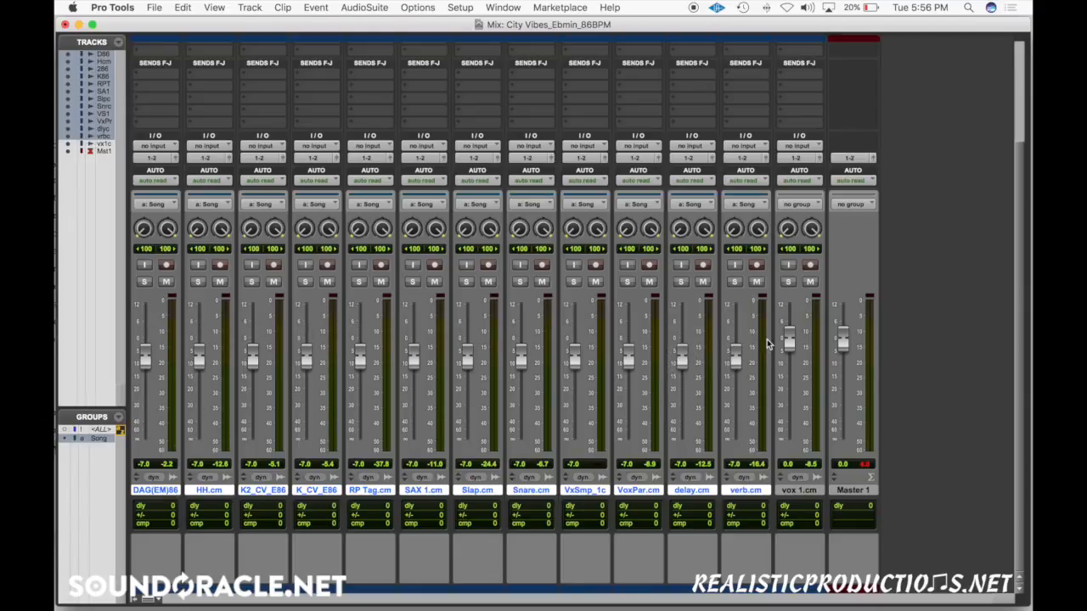
key("space")
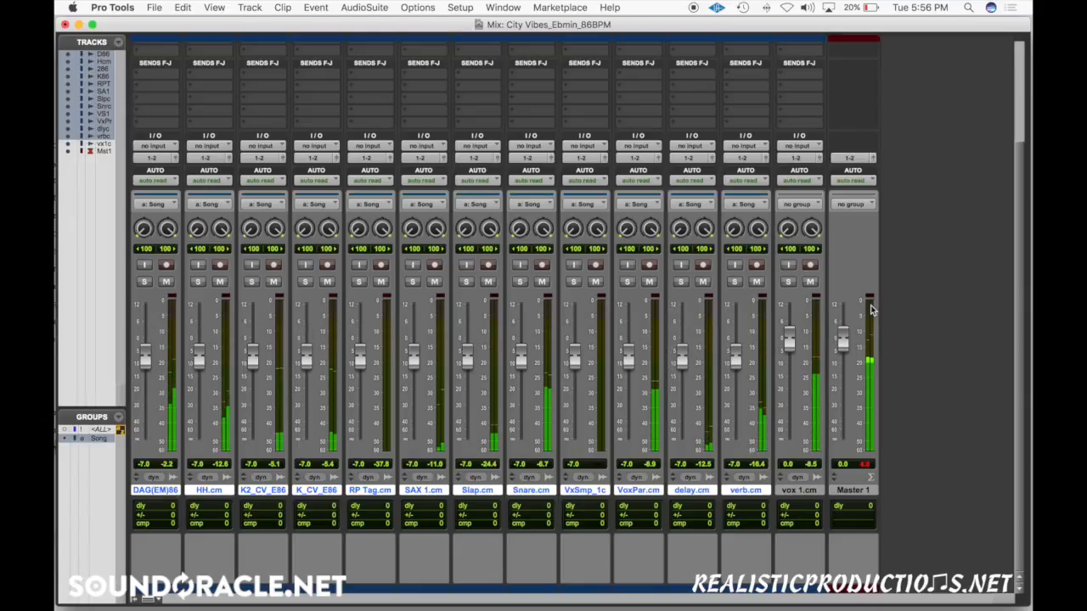
- Stop playback, undo the Song group's last fader change, and show the Edit window
key("space")
key("super+z")
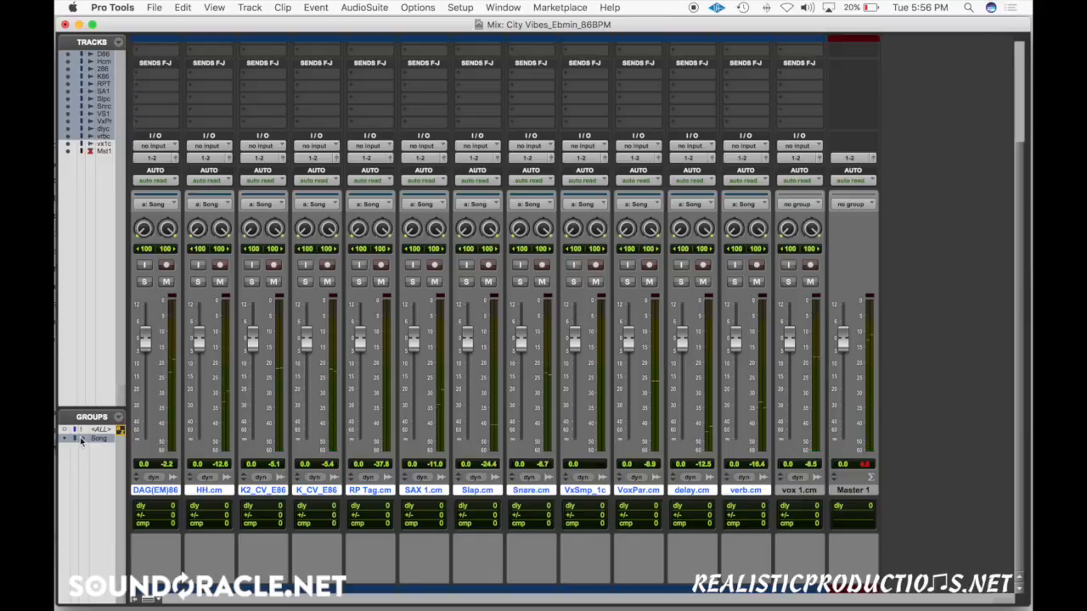
key("super+equal")
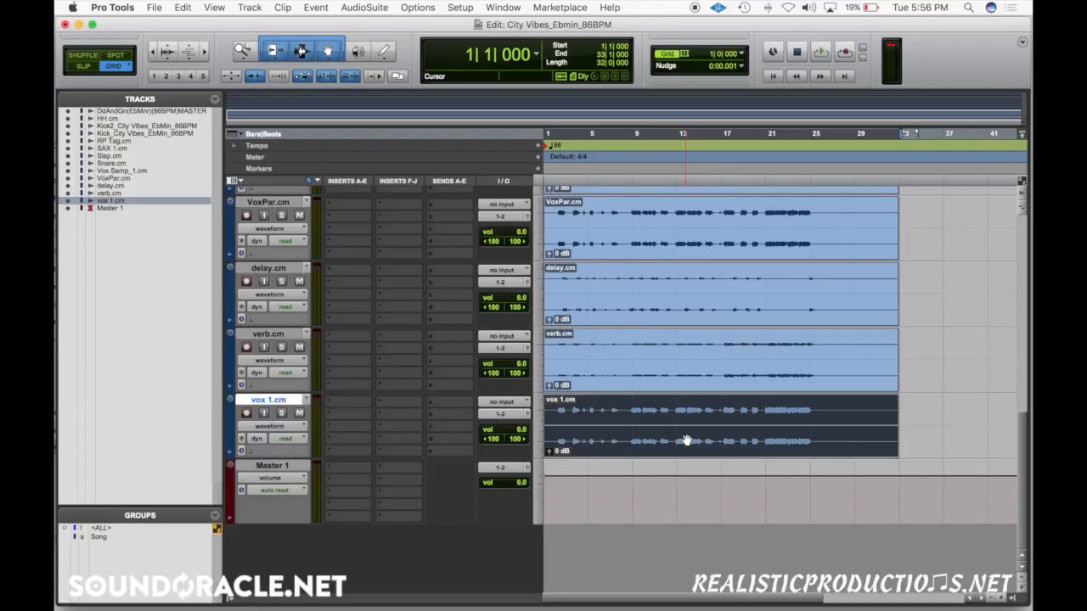
- Insert FabFilter Pro-C 2 followed by FabFilter Saturn on the Master 1 track, closing the plug-in window
left_click(337, 466)
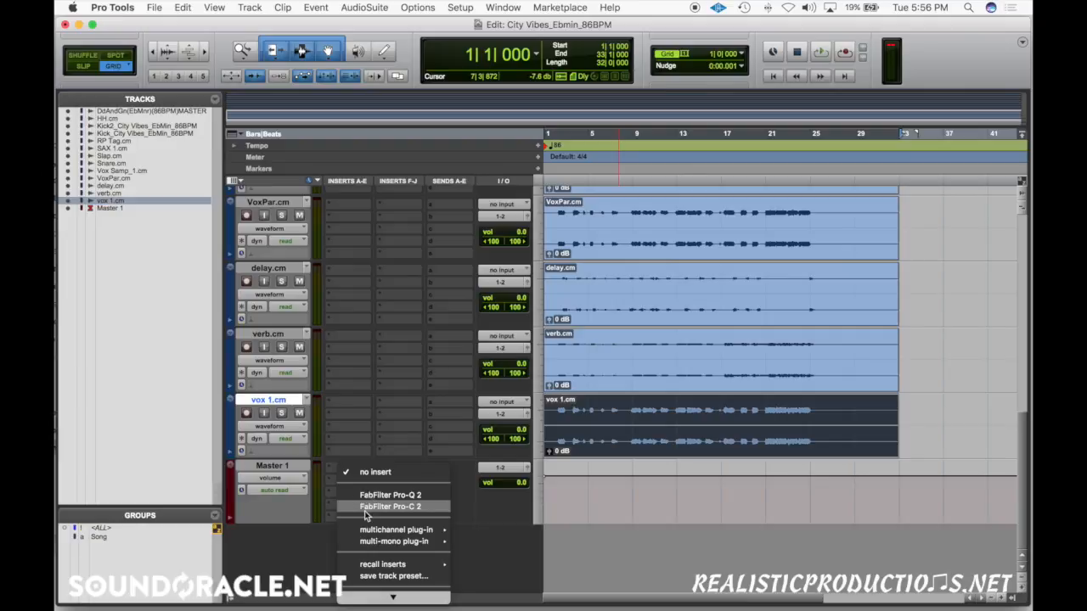
left_click(364, 506)
left_click(357, 480)
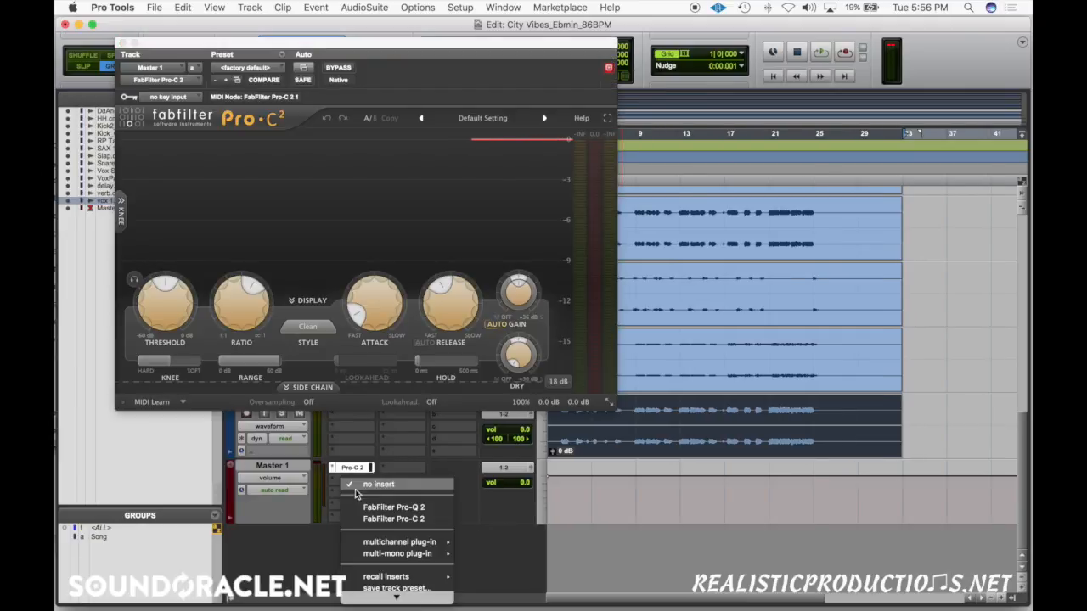
mouse_move(397, 542)
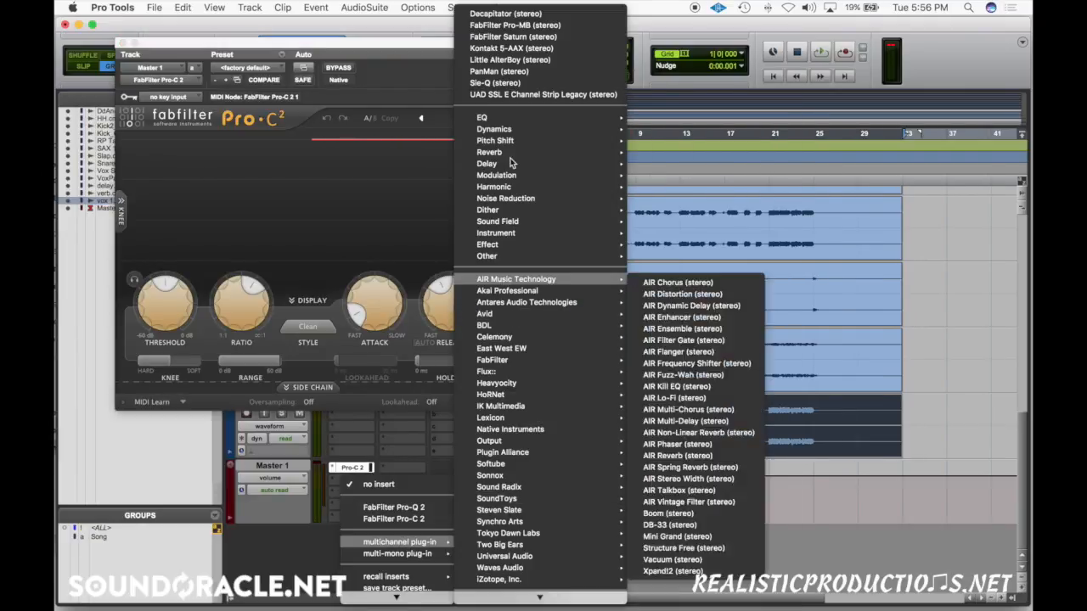
left_click(518, 38)
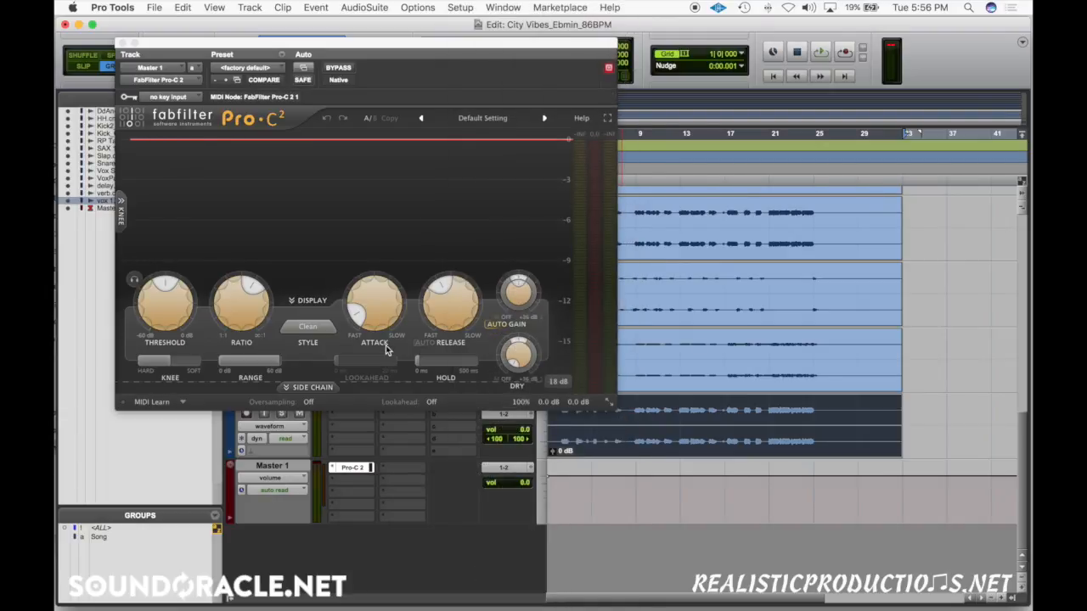
left_click_drag(147, 47, 310, 64)
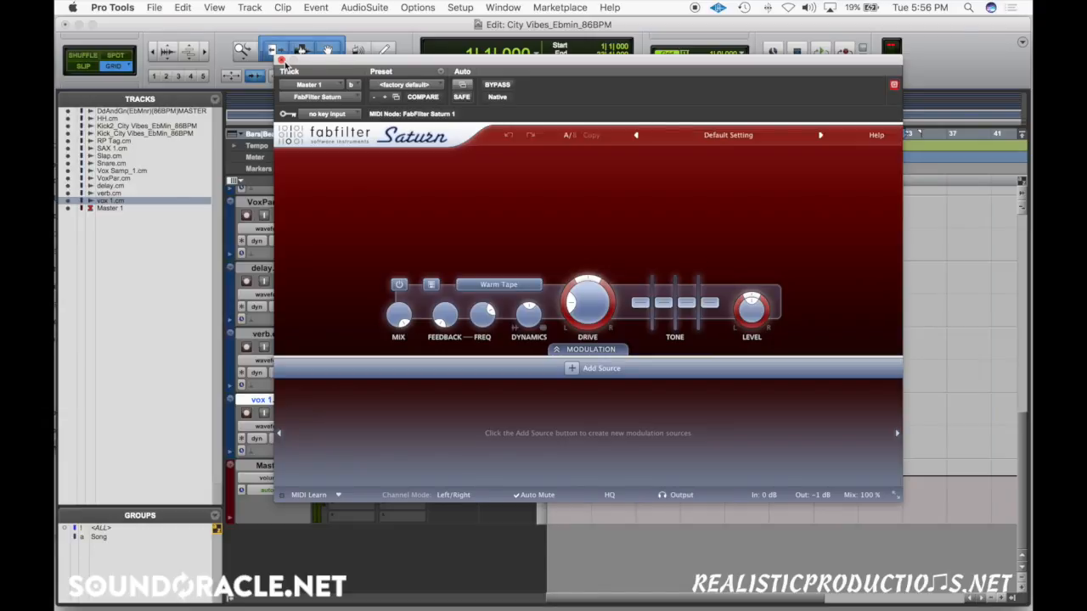
left_click(282, 60)
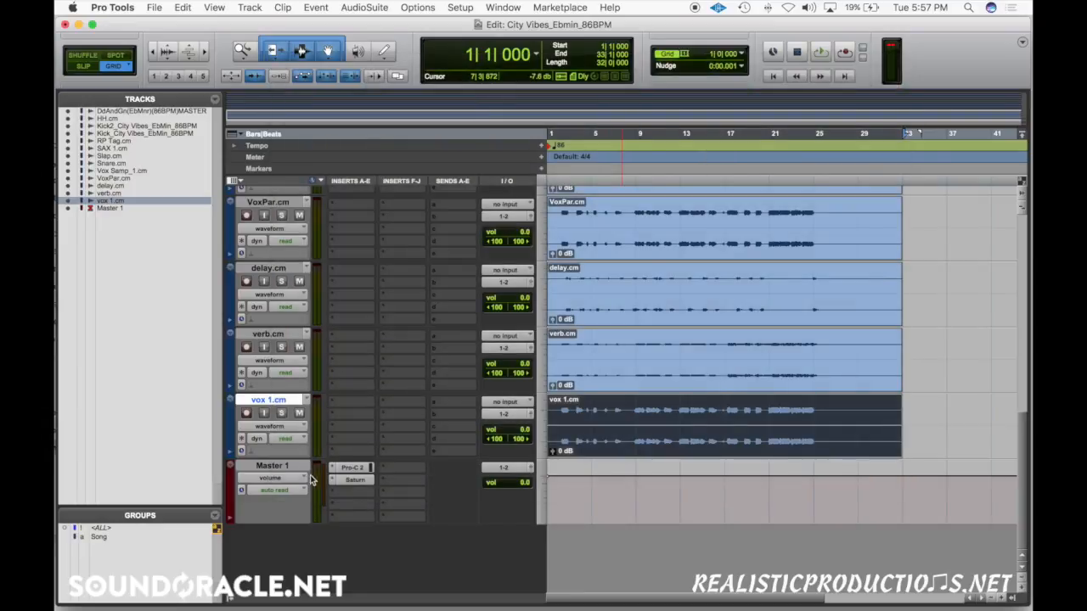
- Make the Pro-C 2 and Saturn inserts on Master 1 inactive
left_click(360, 470, "ctrl+super")
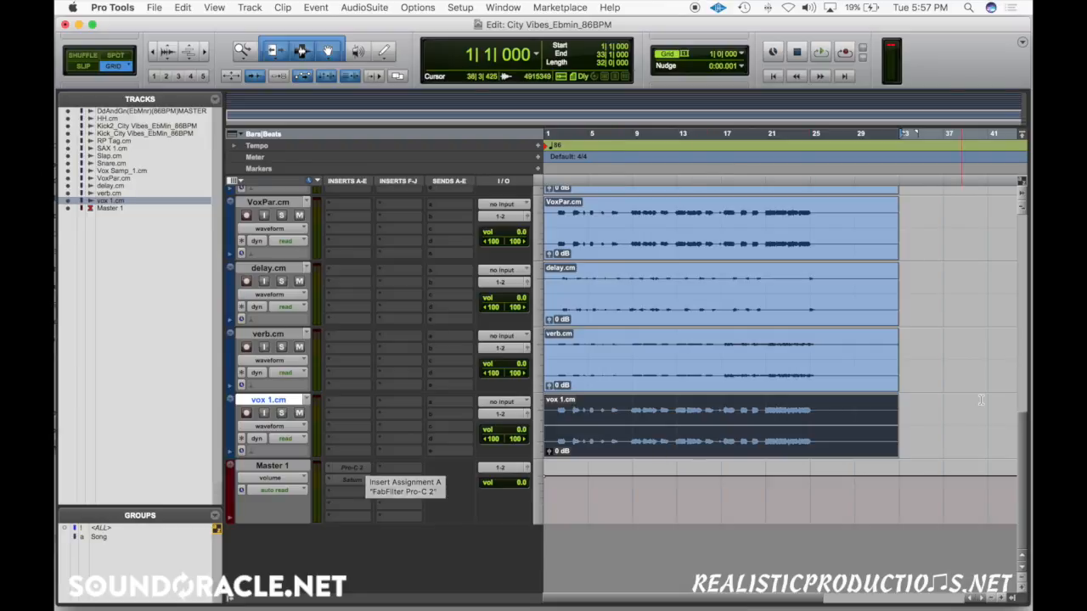
left_click(653, 395)
left_click(681, 435)
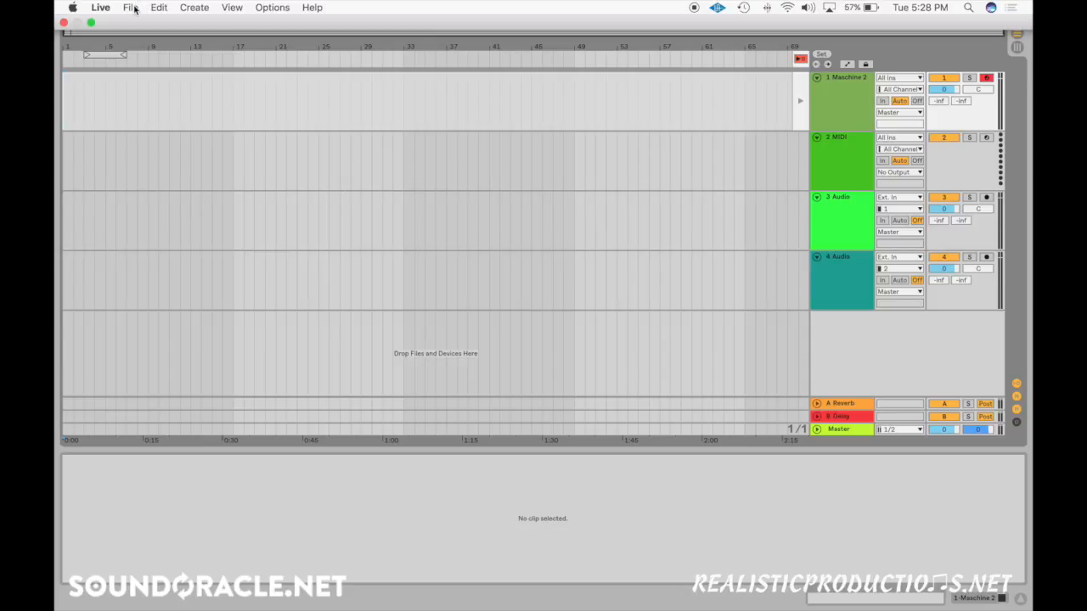
- Switch to Ableton Live and set its audio export to render All Individual Tracks
left_click(133, 9)
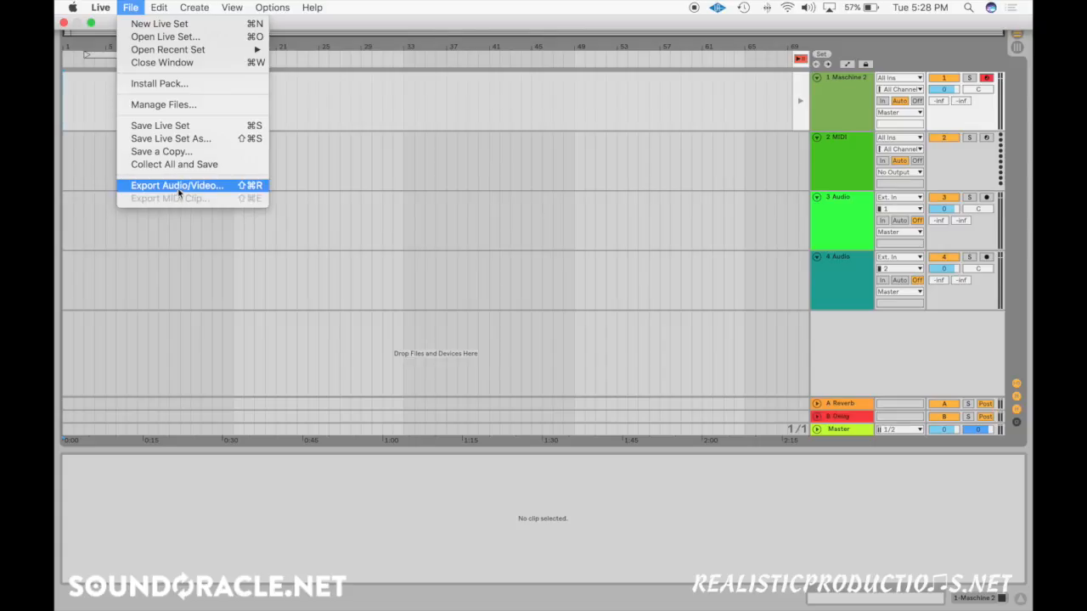
left_click(218, 299)
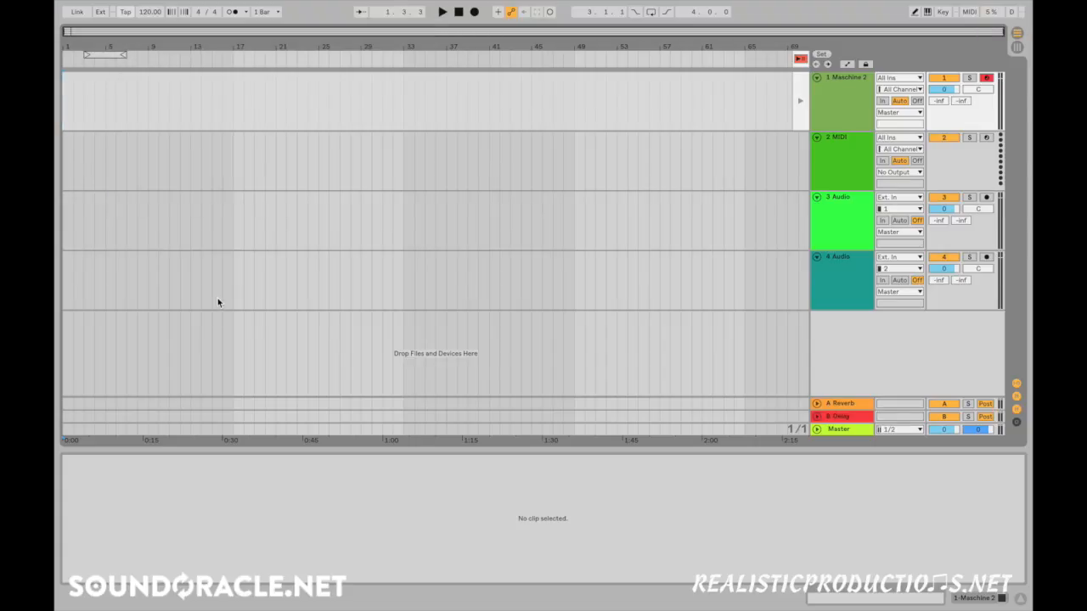
key("super+shift+r")
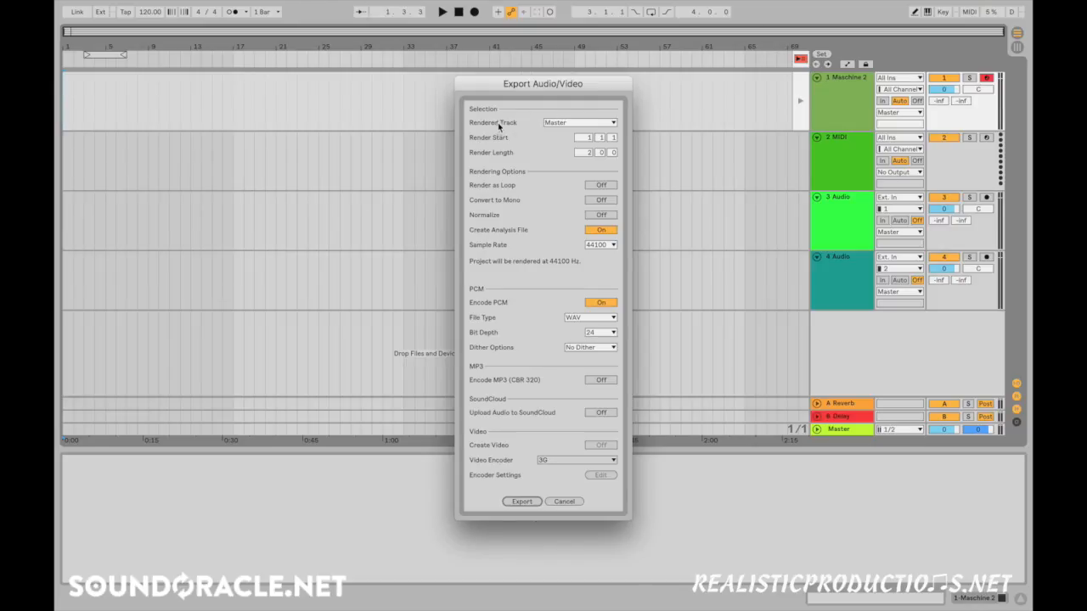
left_click_drag(574, 91, 541, 91)
left_click(542, 123)
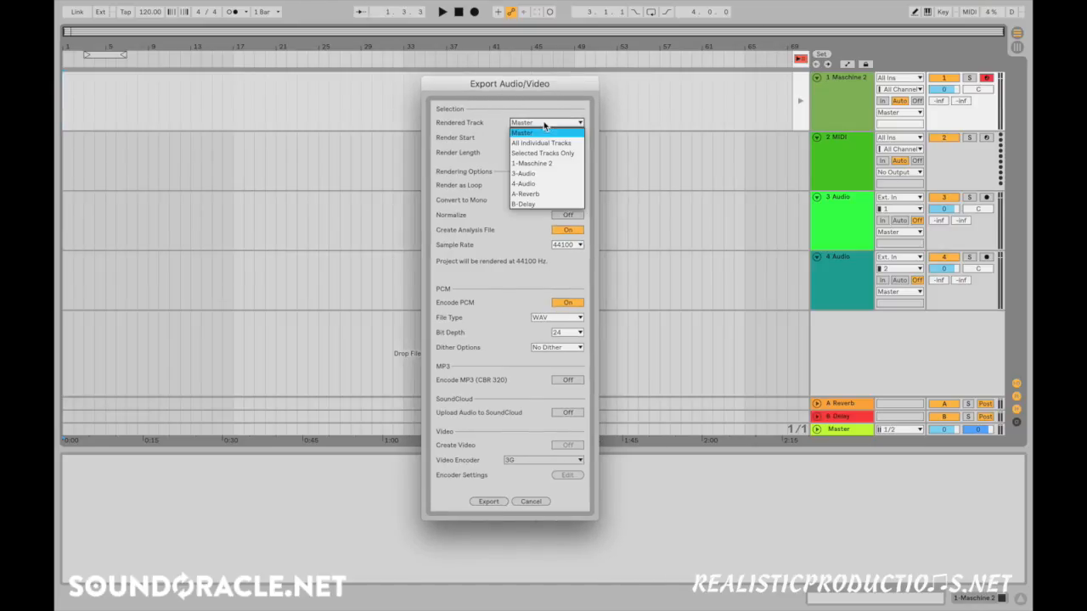
left_click(546, 142)
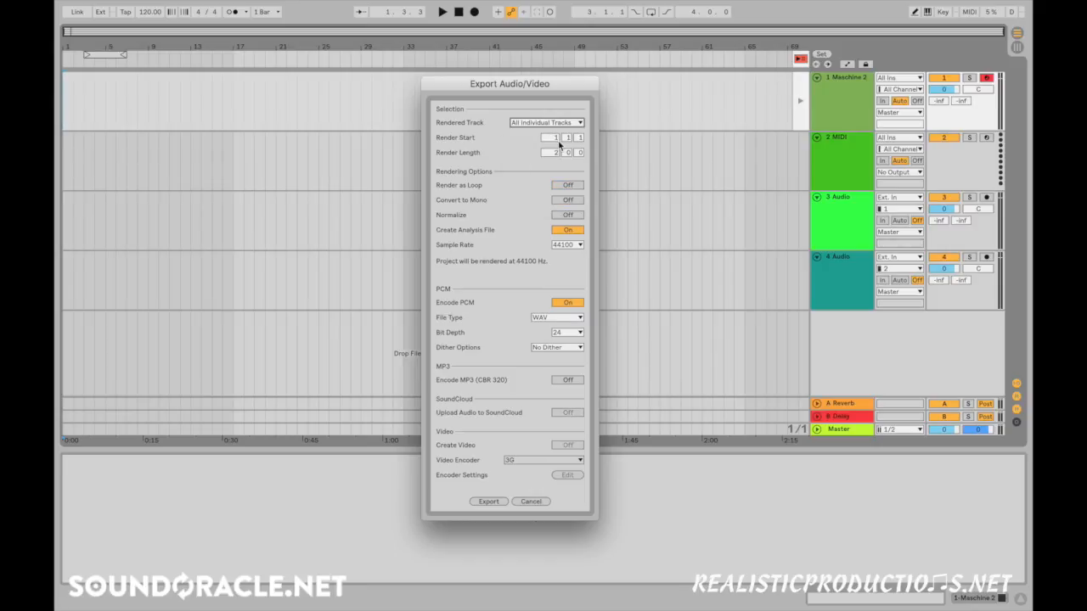
- Set the render length to 28.0.1 with No Dither, bring up the save dialog, and cancel the export
left_click_drag(554, 139, 554, 126)
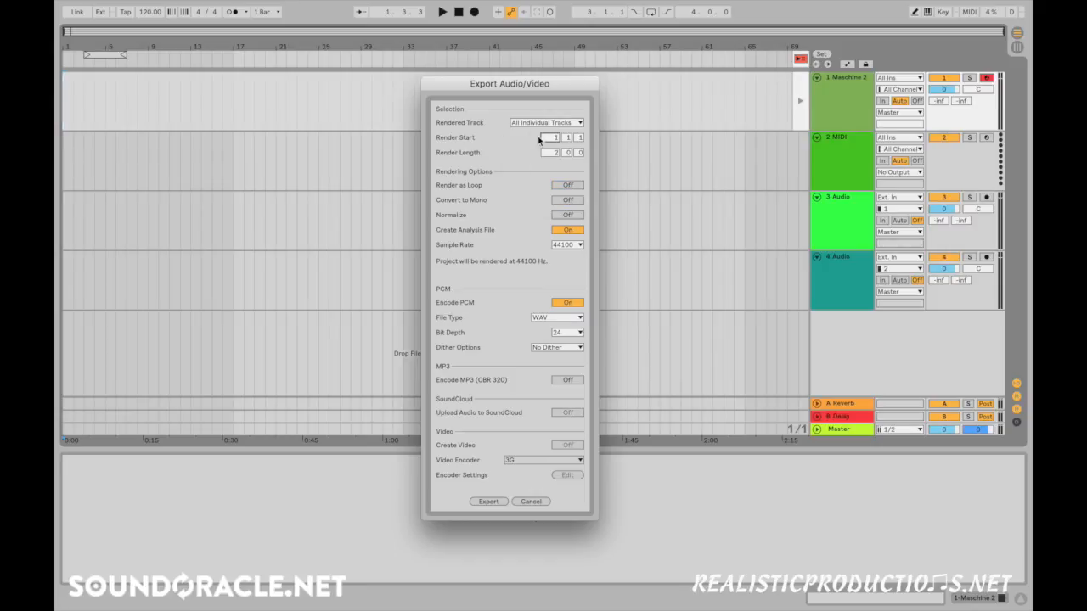
left_click_drag(554, 153, 554, 136)
left_click(574, 348)
left_click(573, 349)
left_click(496, 502)
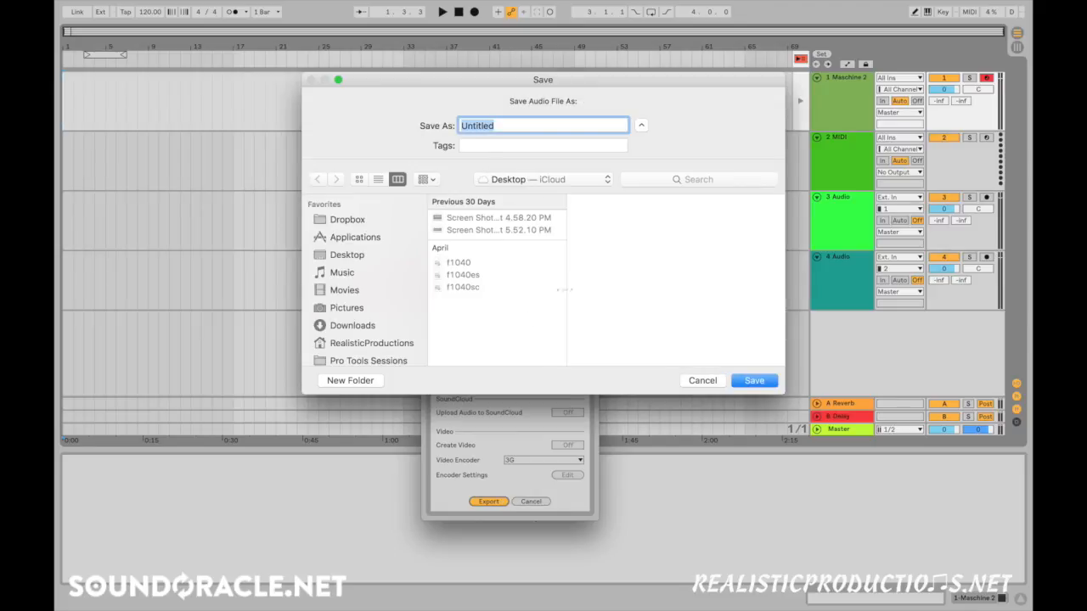
left_click(708, 379)
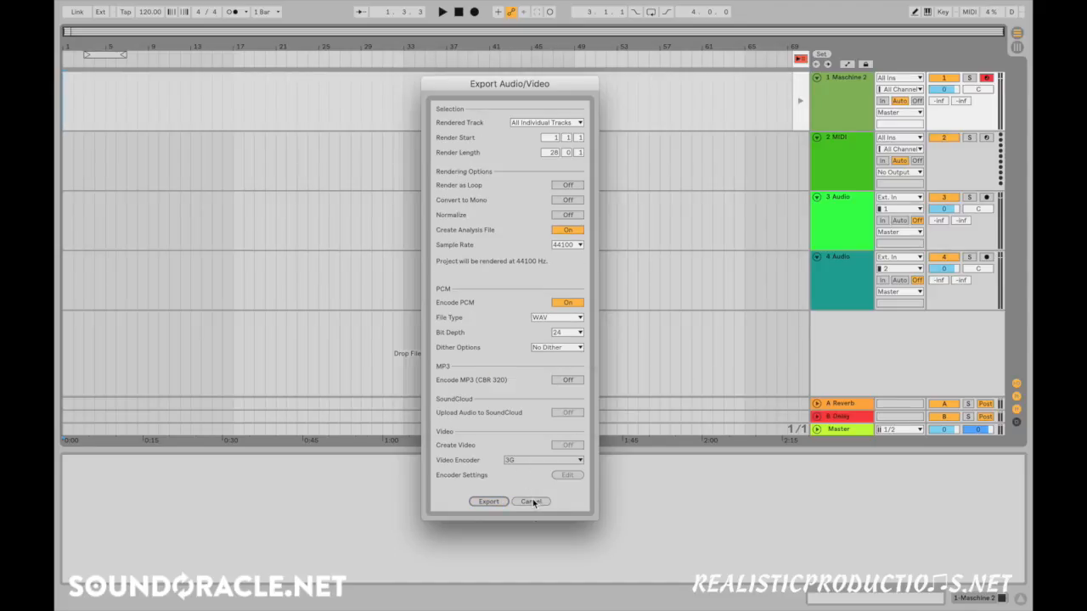
left_click(532, 502)
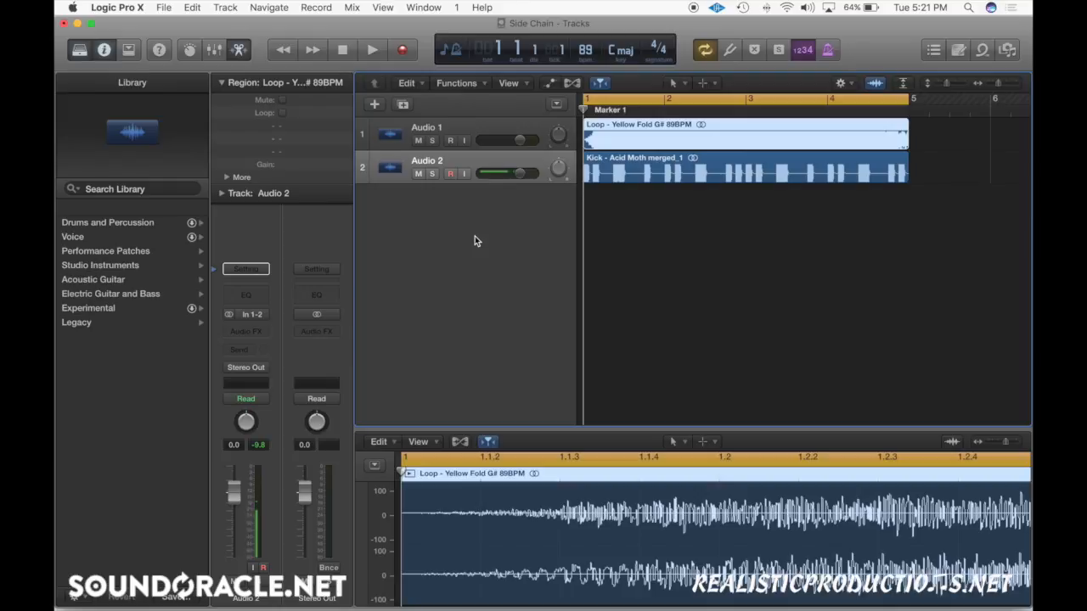
- Switch to Logic Pro X, turn off the cycle range, and place the playhead at the start of bar 1
left_click(711, 267)
left_click(683, 102)
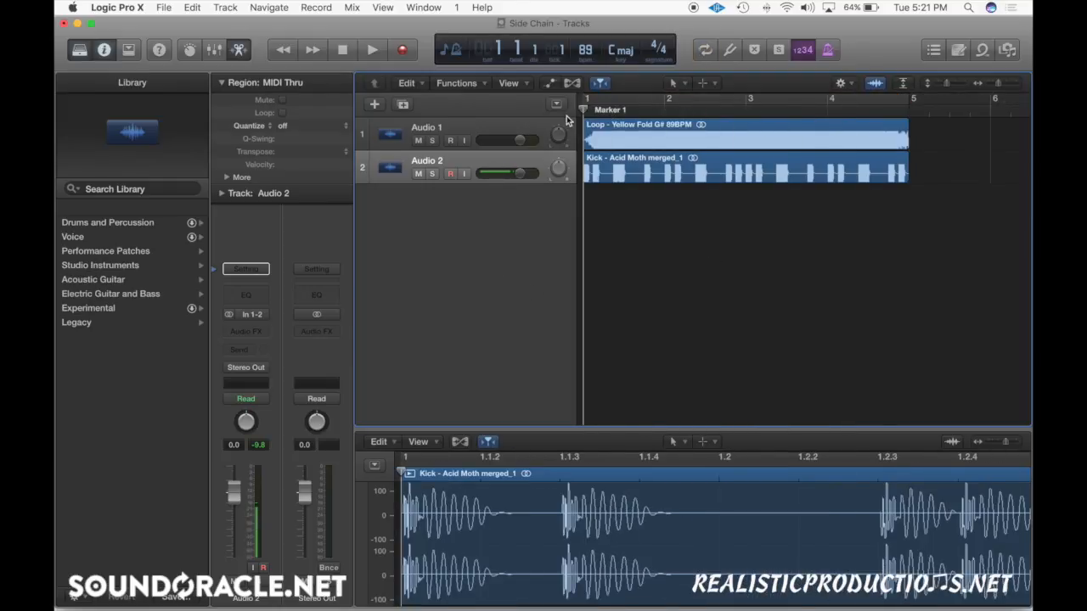
mouse_move(583, 109)
left_mouse_down()
mouse_move(883, 119)
mouse_move(582, 118)
left_mouse_up()
- Start exporting all tracks of the Side Chain project as audio files
left_click(163, 8)
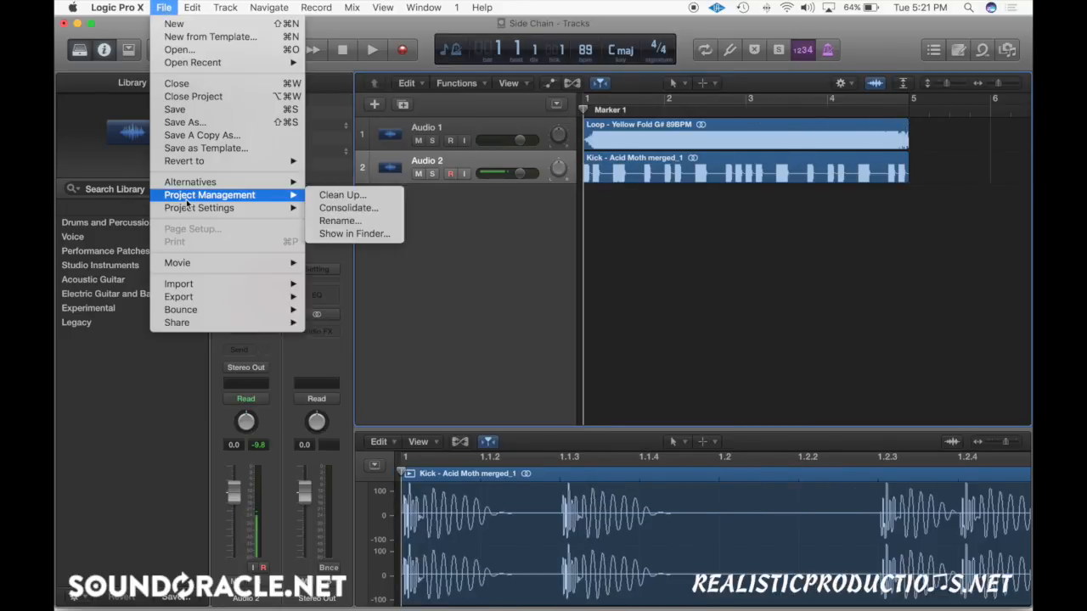
mouse_move(198, 297)
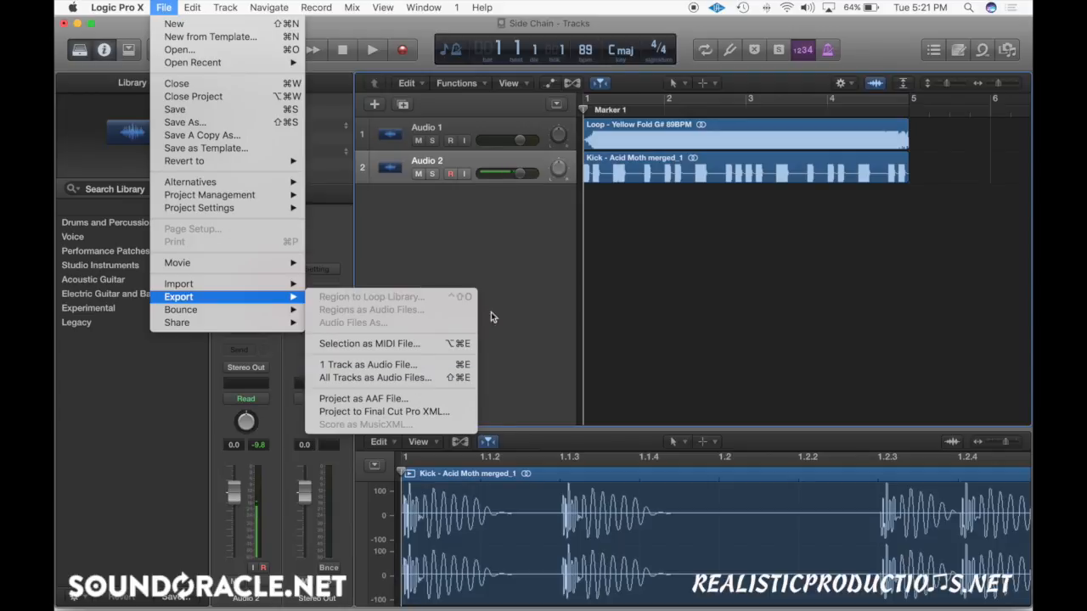
left_click(524, 261)
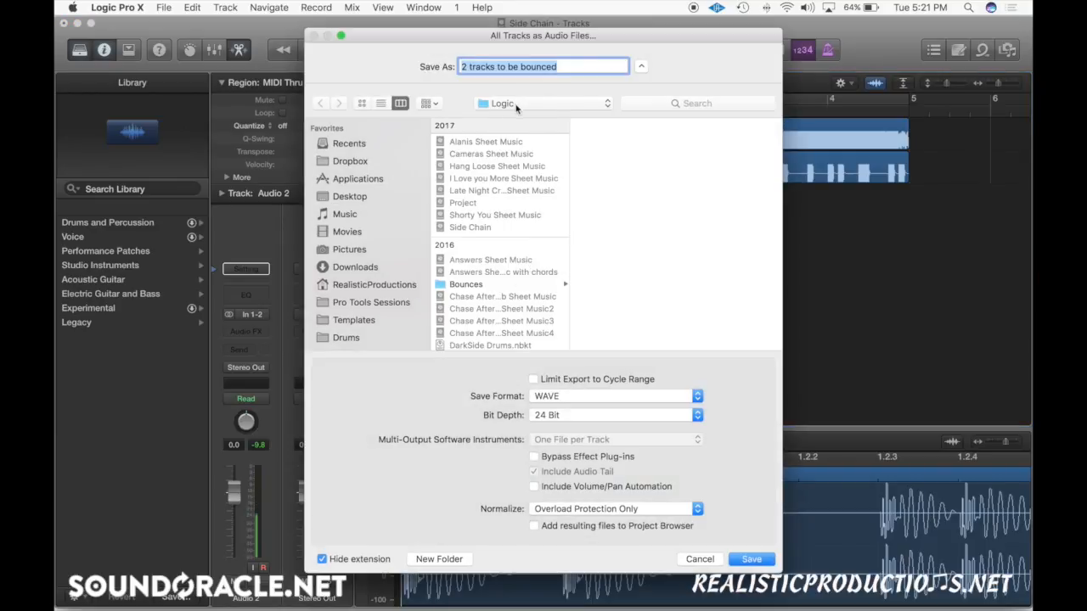
- Start a new export folder named Session Stem in the Logic folder and cancel it
key("super+shift+n")
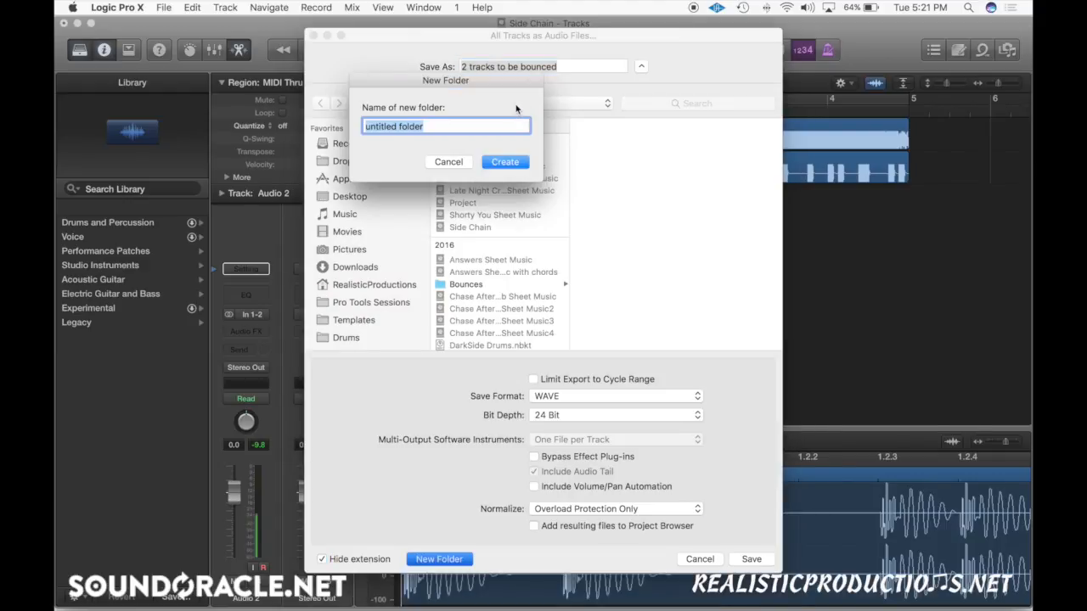
type("Session S")
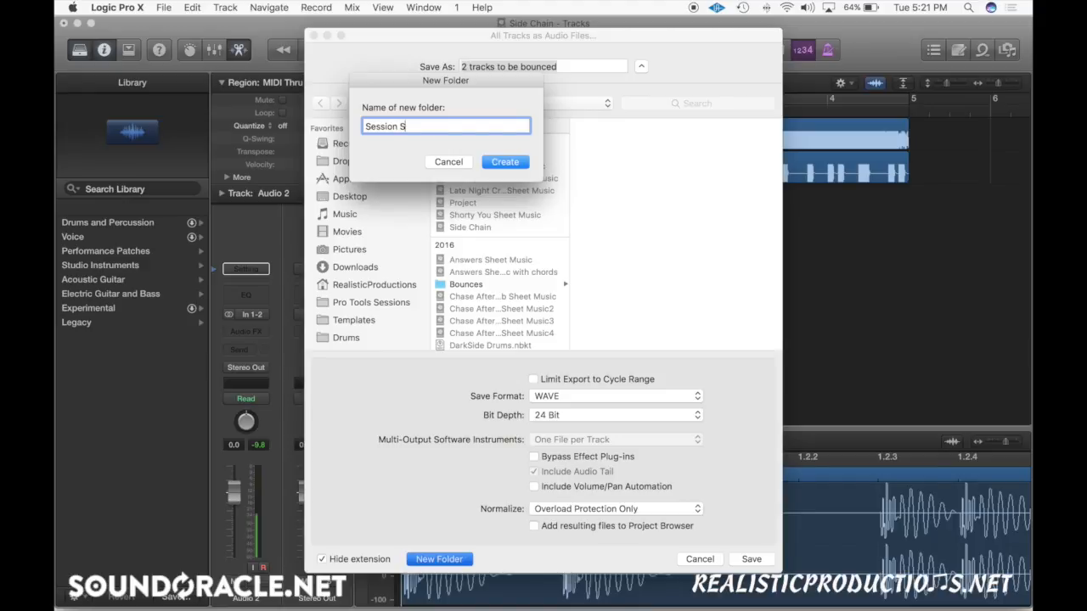
type("tem")
left_click(457, 165)
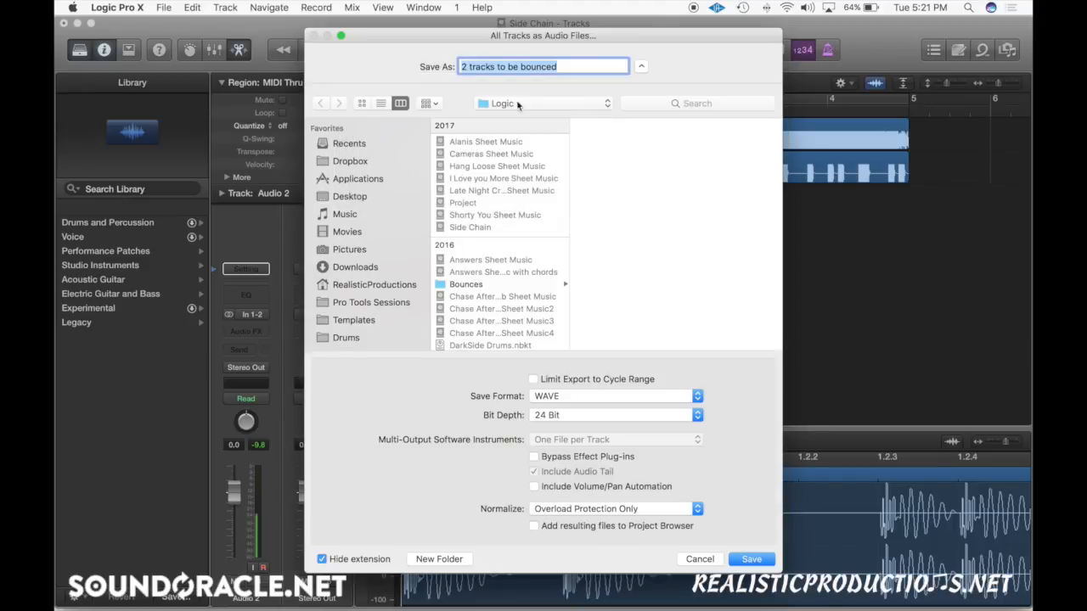
- Try the bit depth options for the track export and choose 16 Bit
left_click(572, 417)
left_click(569, 419)
left_click(569, 417)
left_click(574, 416)
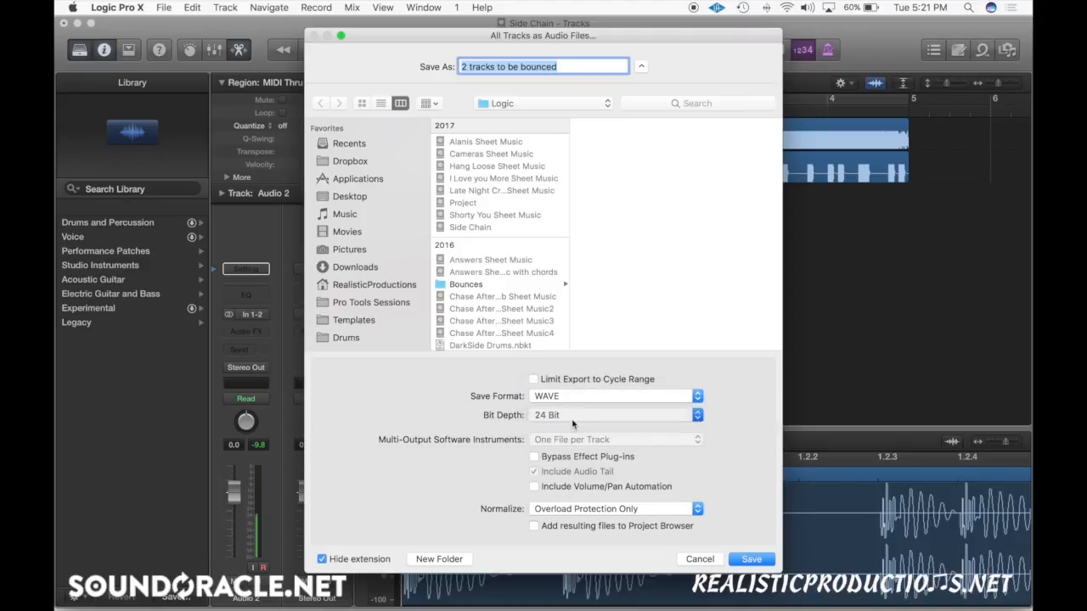
left_click(575, 416)
left_click(561, 403)
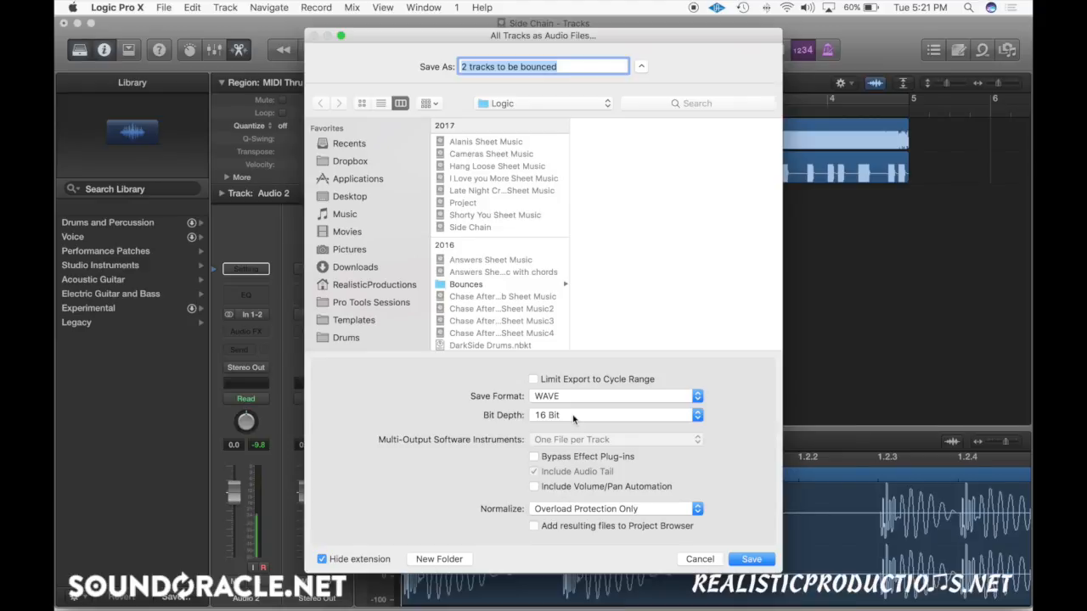
- Set the track export's bit depth to 24 Bit and its save format to WAVE
left_click(572, 416)
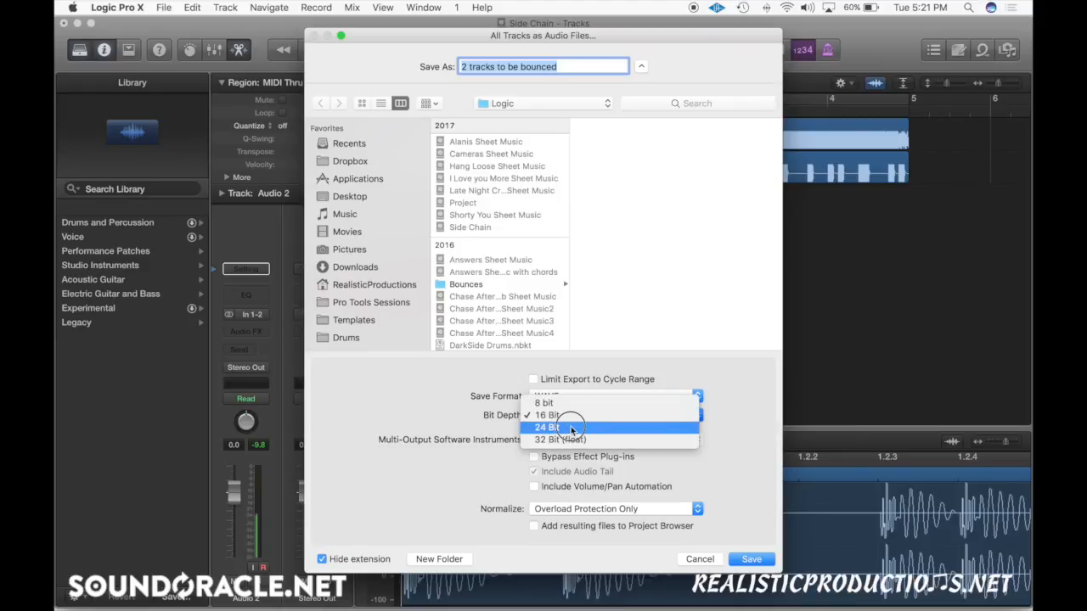
left_click(570, 429)
left_click(573, 398)
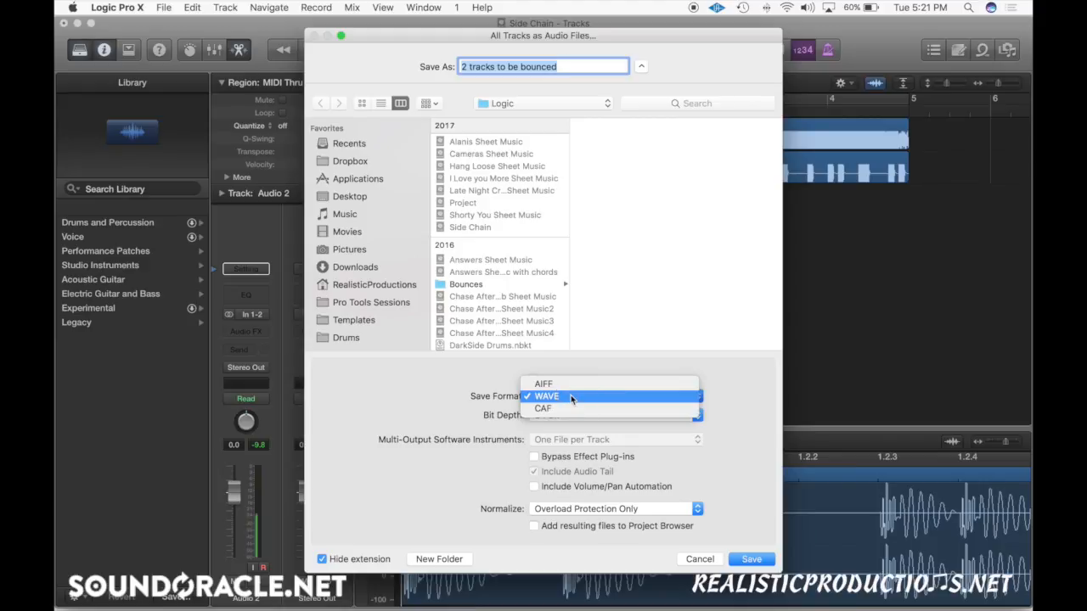
left_click(572, 397)
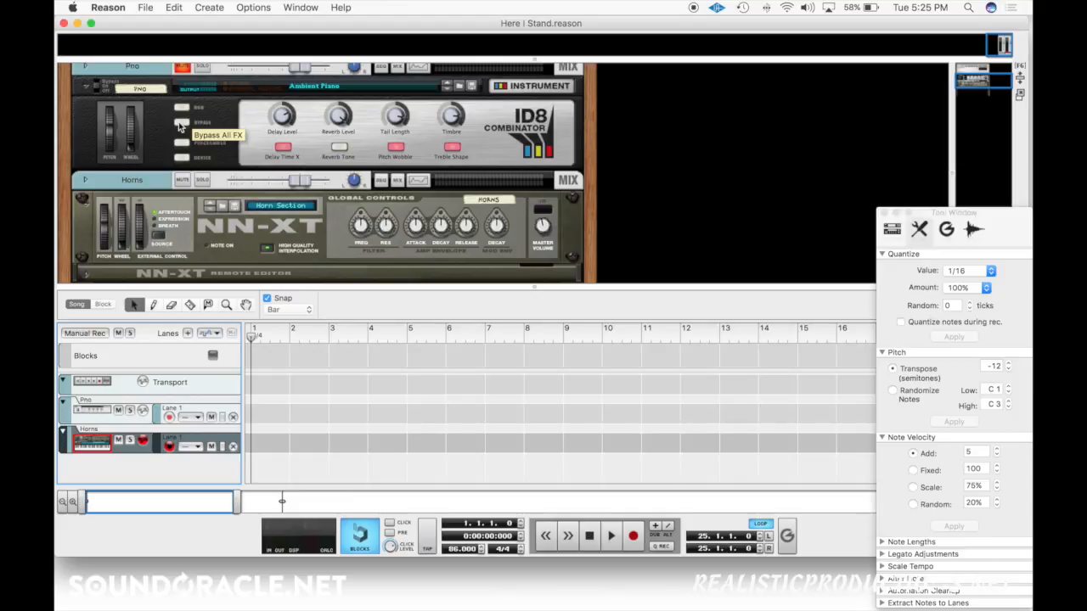
- Move the song position along the timeline and return it to the start of bar 1
left_click(438, 343)
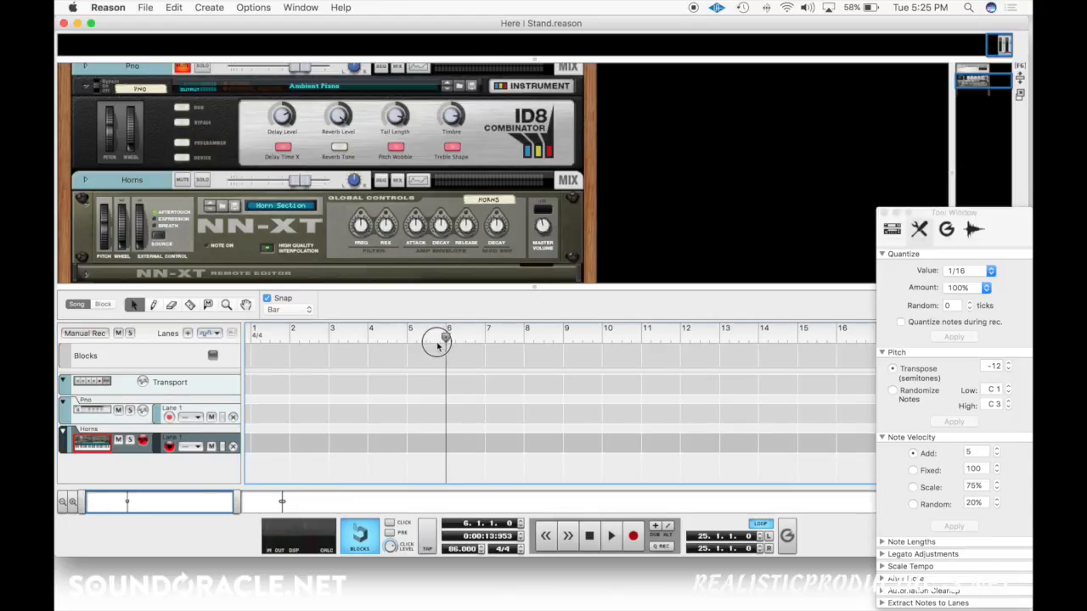
left_click(286, 349)
left_click(274, 355)
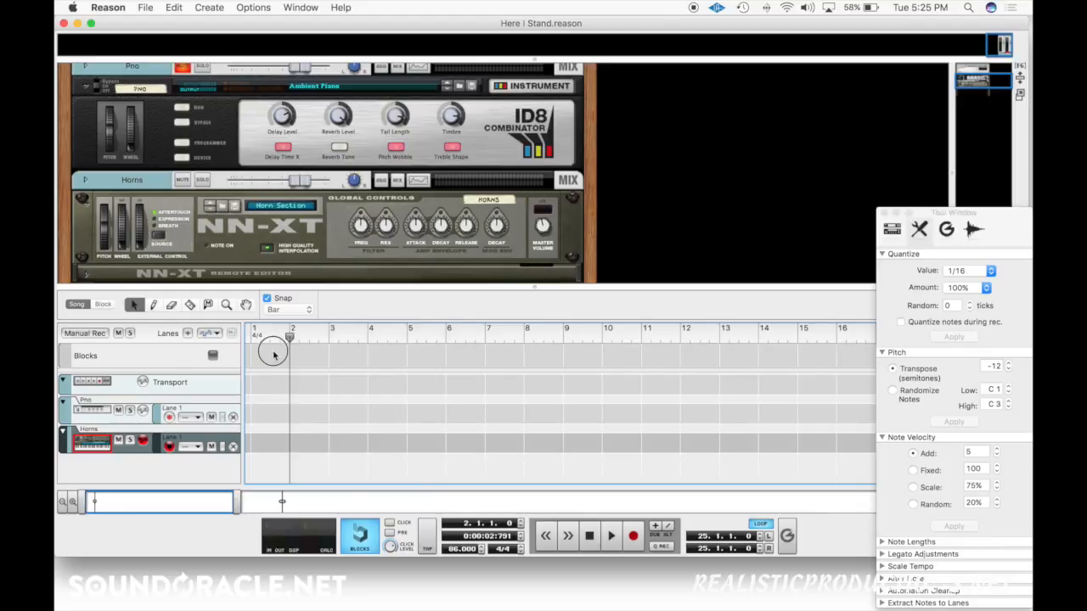
left_click_drag(274, 352, 175, 364)
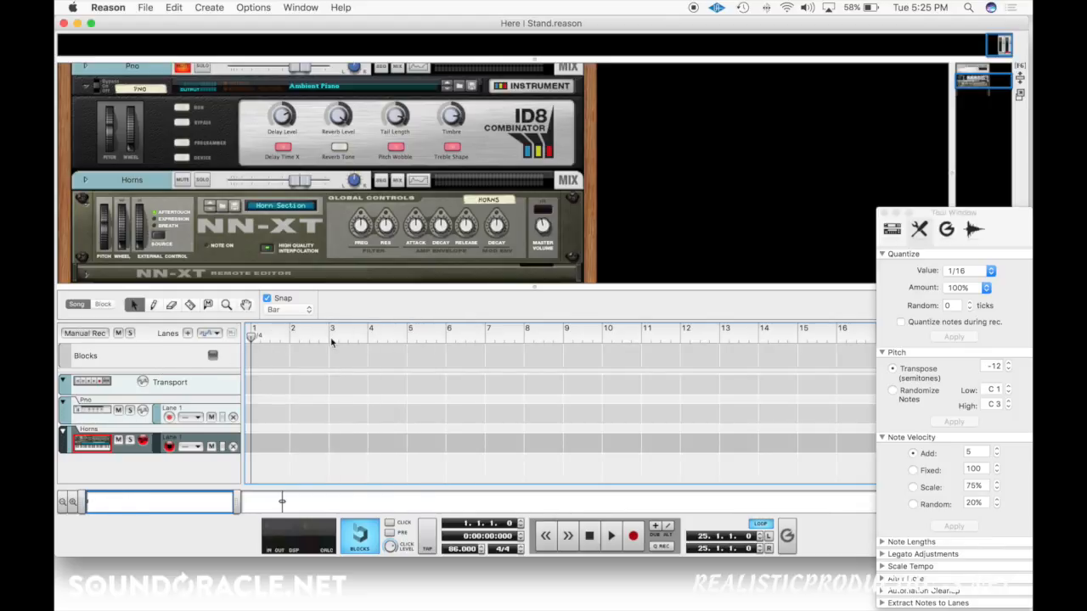
left_click(406, 336)
left_click_drag(408, 337, 249, 340)
- Try a mixer channel bounce with 24-bit depth and WAVE file type, and close its settings without exporting
left_click(146, 8)
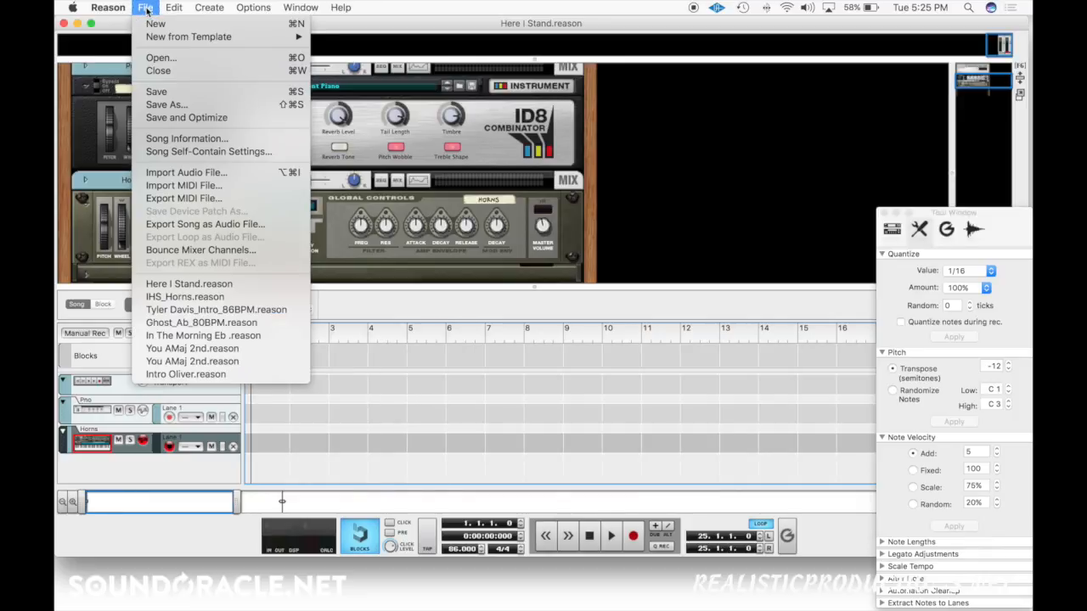
left_click(198, 251)
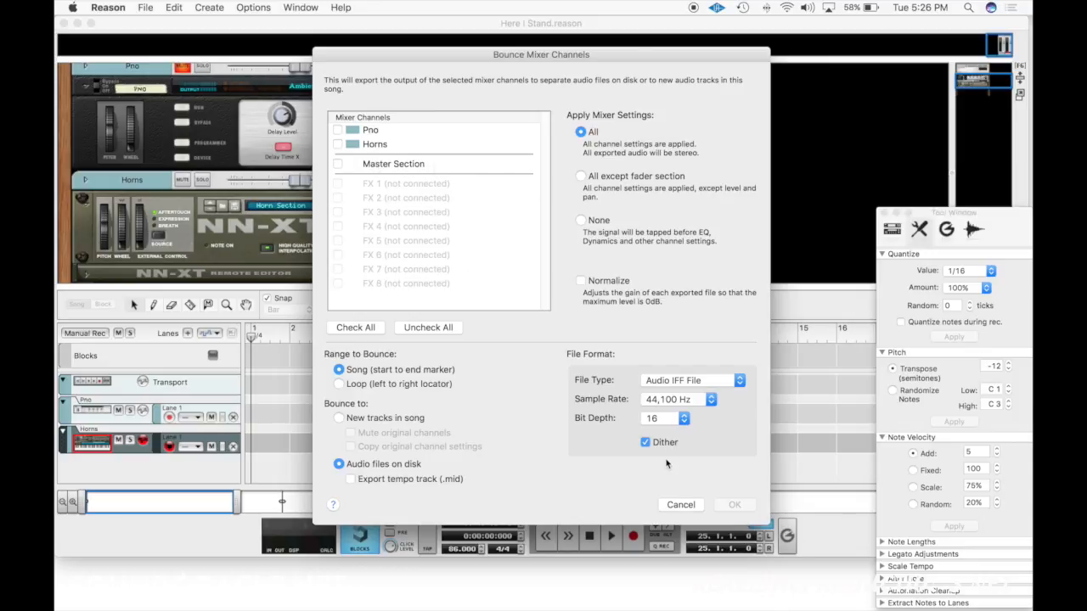
left_click(663, 418)
left_click(667, 431)
left_click(684, 380)
left_click(690, 395)
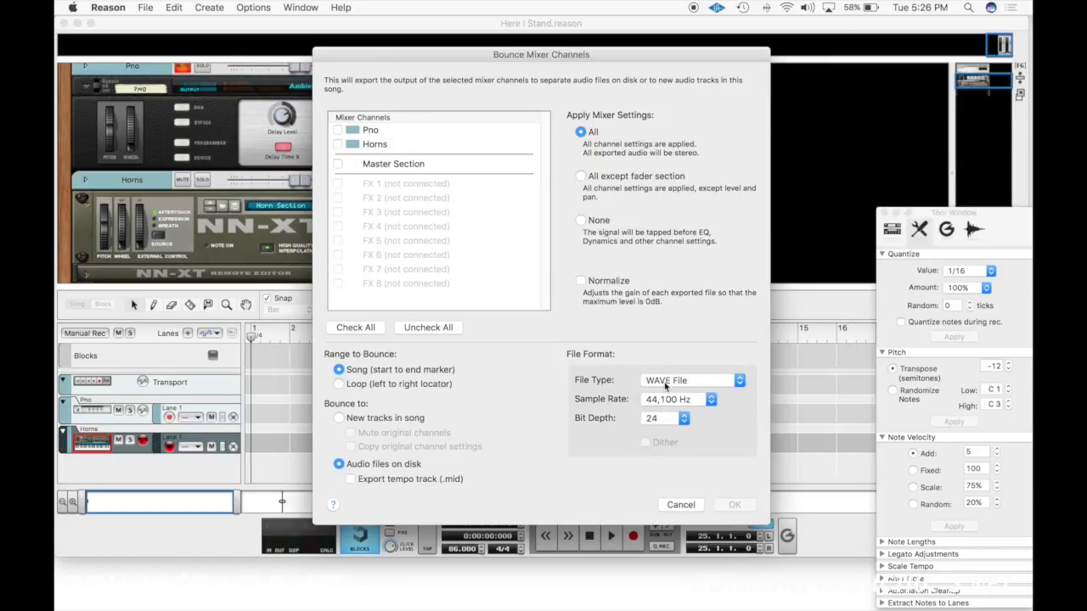
left_click(665, 385)
left_click(678, 382)
left_click(684, 506)
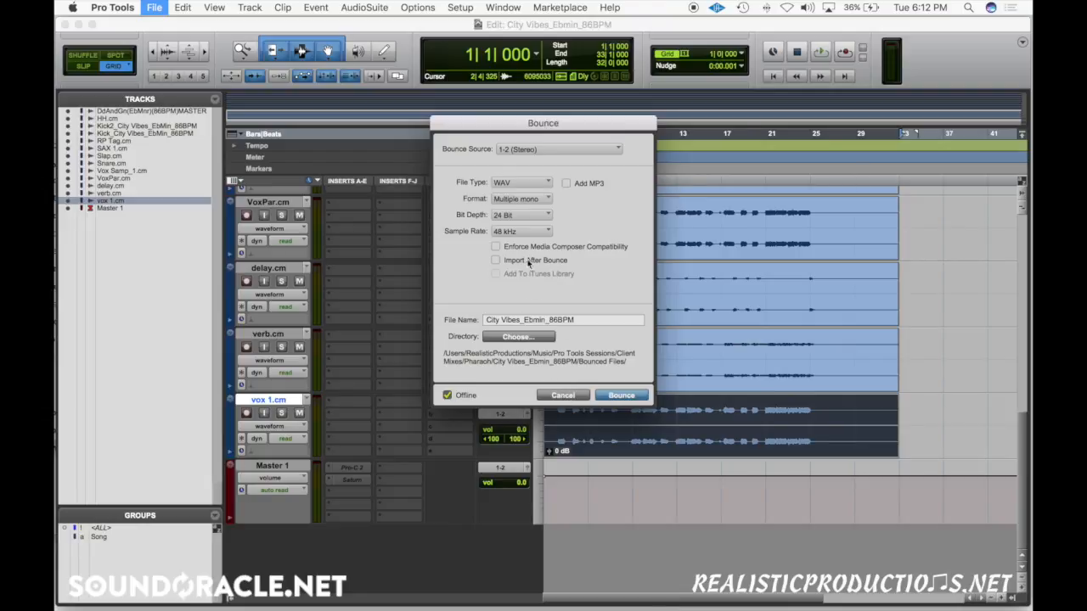
- In the Pro Tools bounce settings, compare the format options, choose Interleaved, and switch Add MP3 on and off again
left_click(534, 200)
left_click(533, 212)
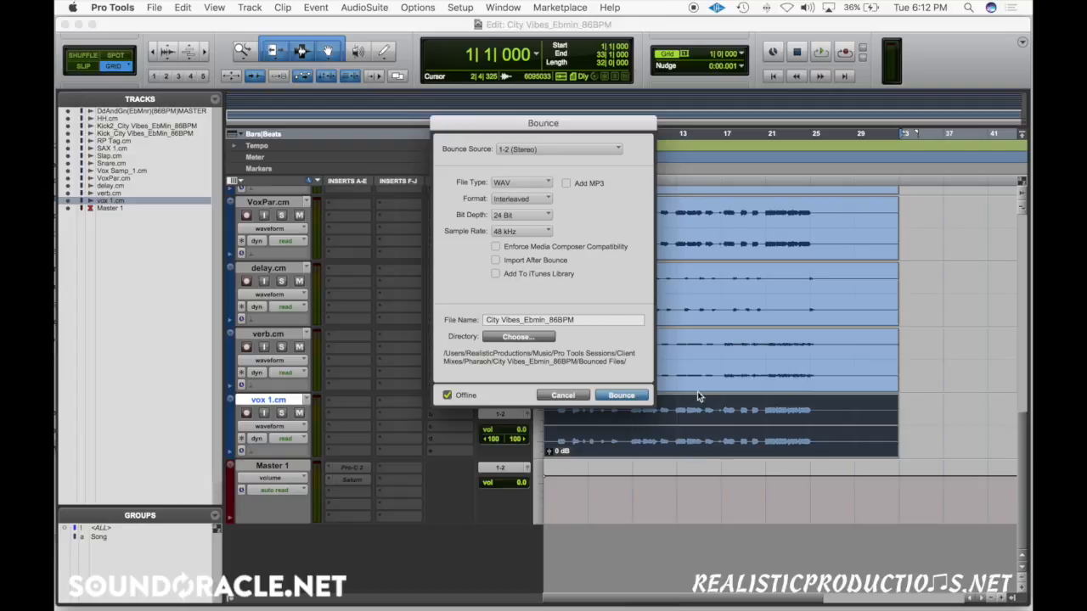
left_click(510, 198)
left_click(531, 188)
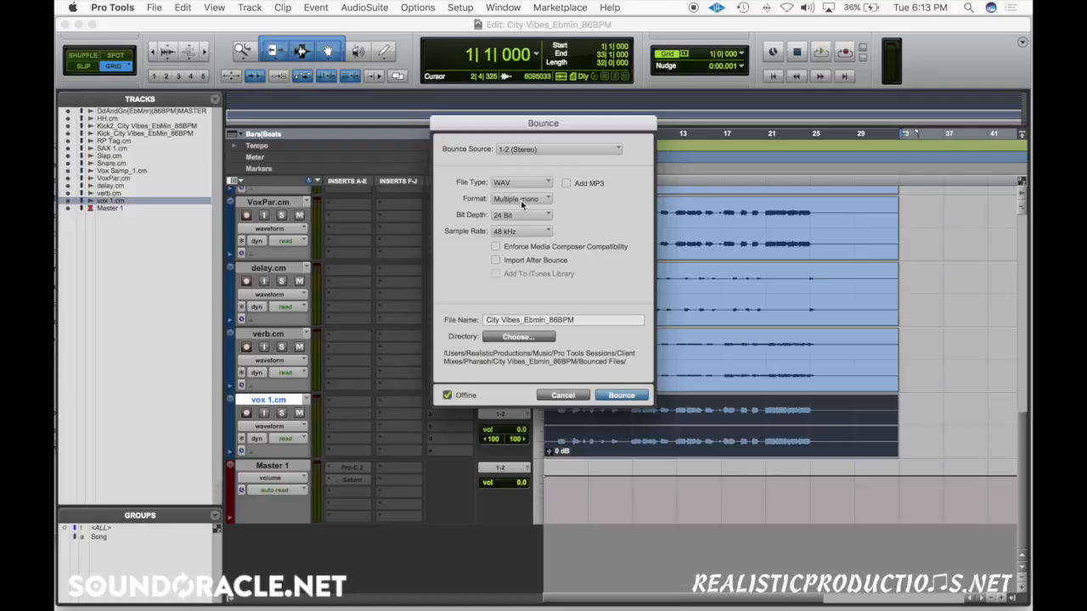
left_click(522, 201)
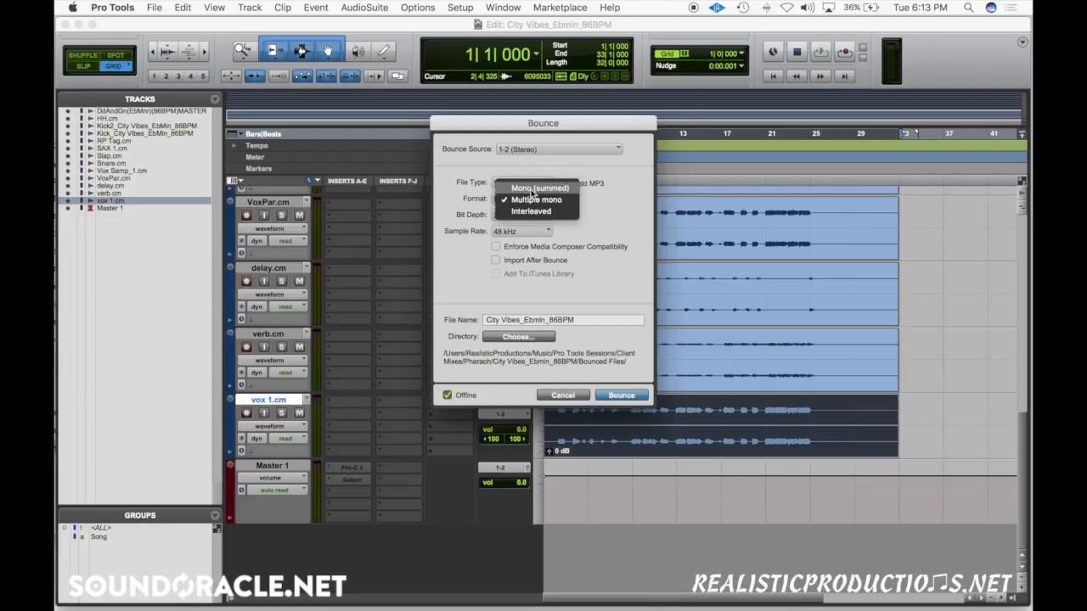
left_click(537, 211)
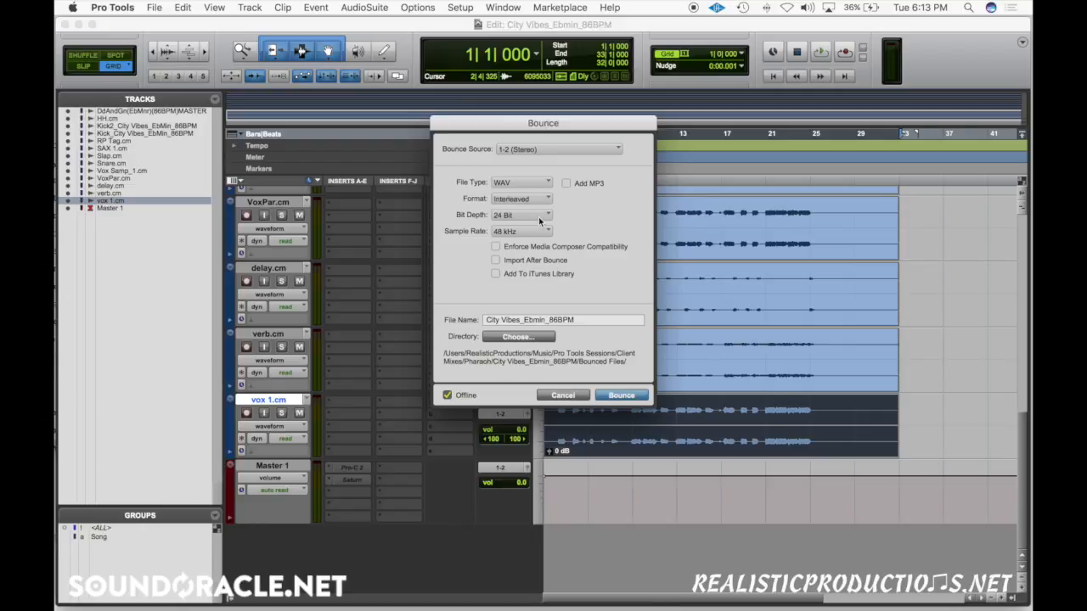
left_click(566, 184)
left_click(565, 184)
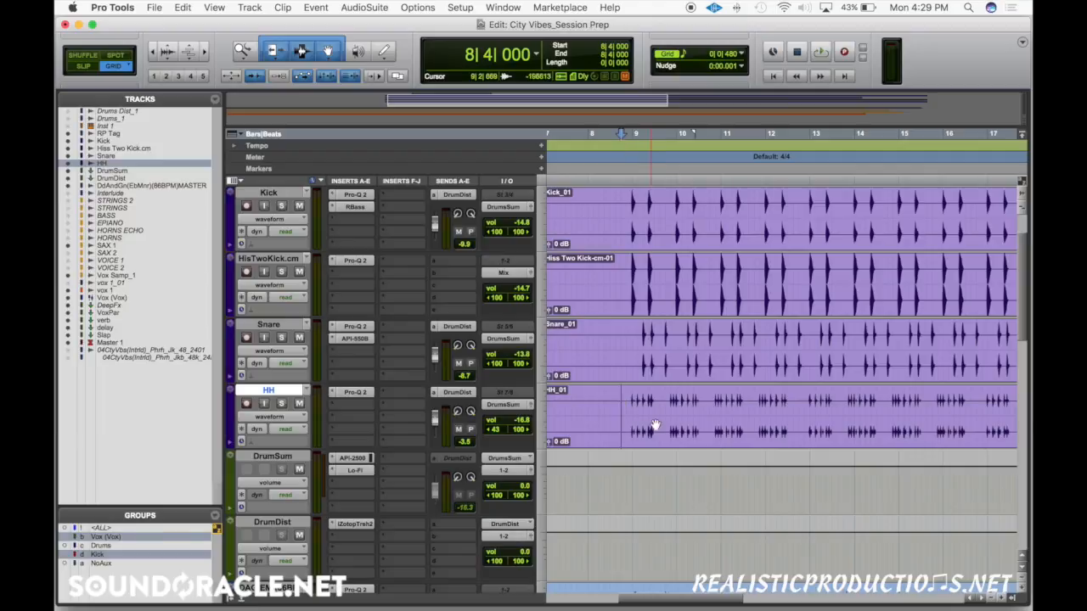
- Open the Avid Normalize AudioSuite processor
left_click(365, 7)
mouse_move(398, 153)
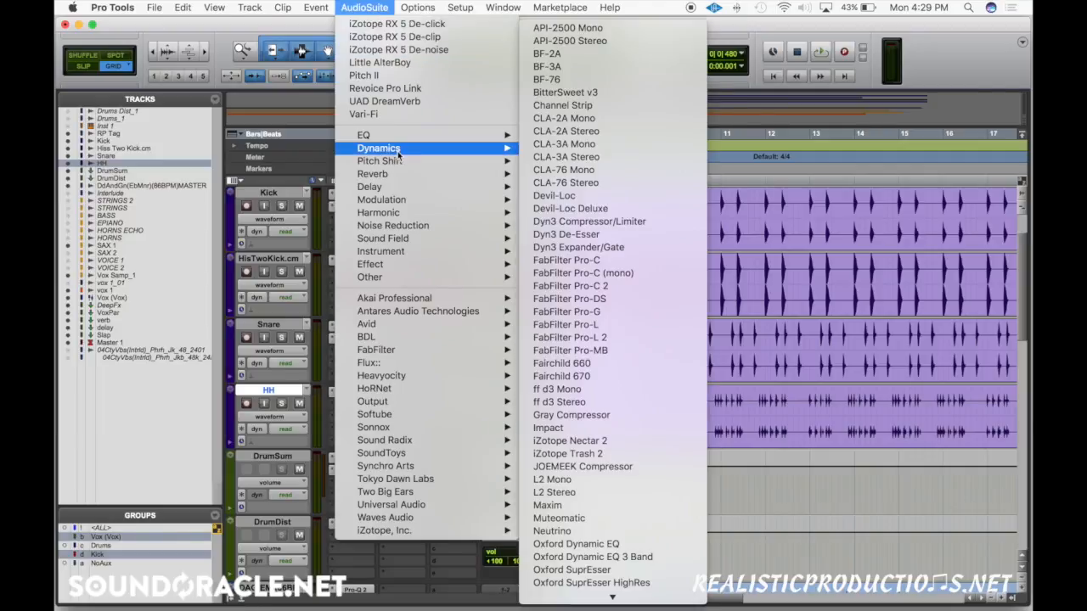
mouse_move(410, 323)
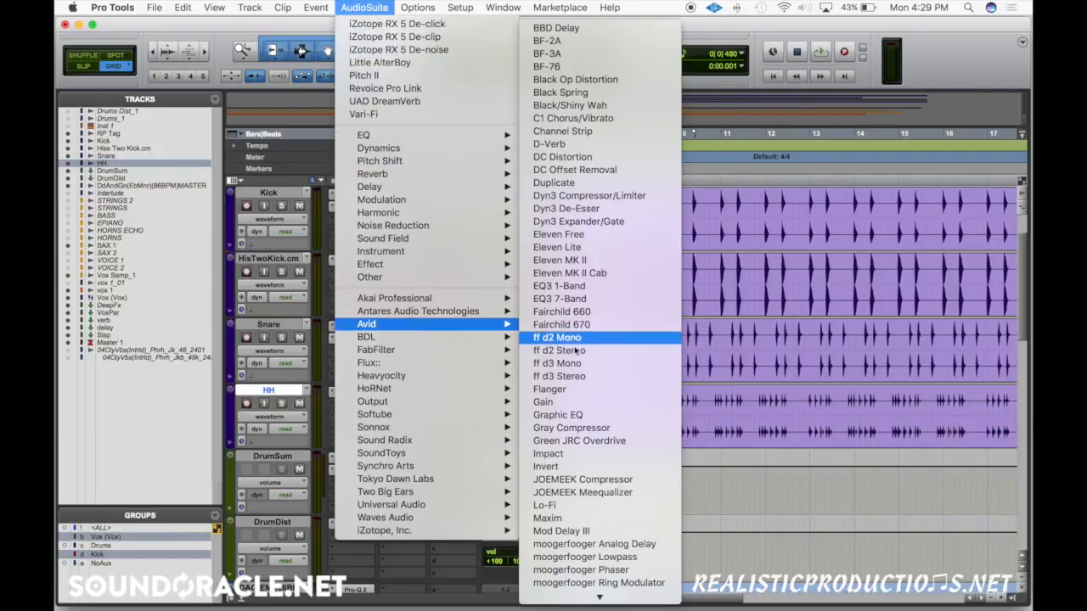
scroll(595, 461, "down", 5)
left_click(595, 479)
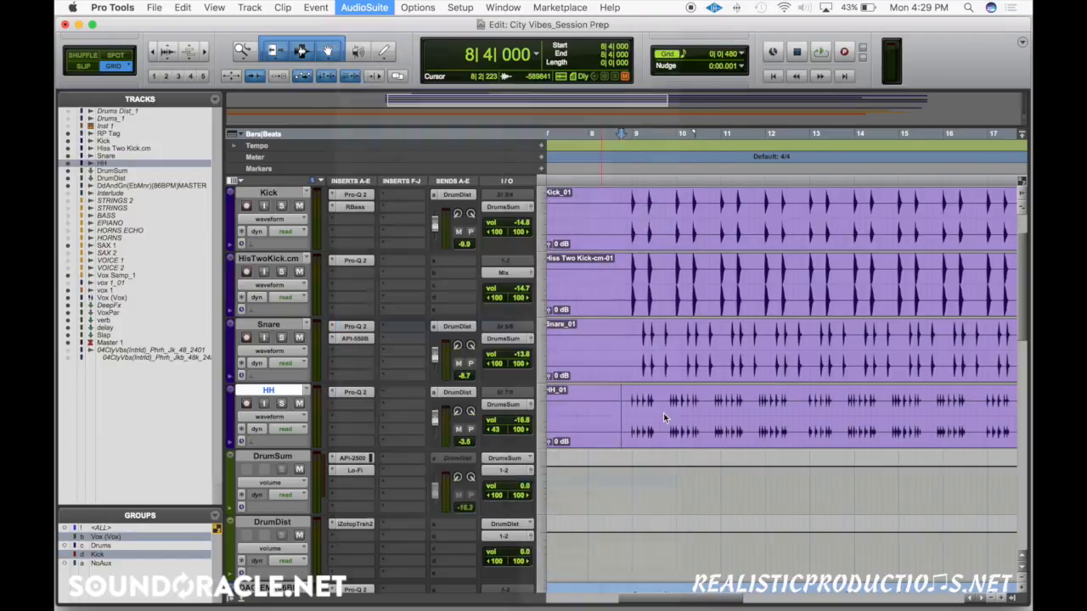
- Switch to Slip mode and alternately select the first hi-hat hit at bar 9 and the faint sound right after it
left_click(632, 401)
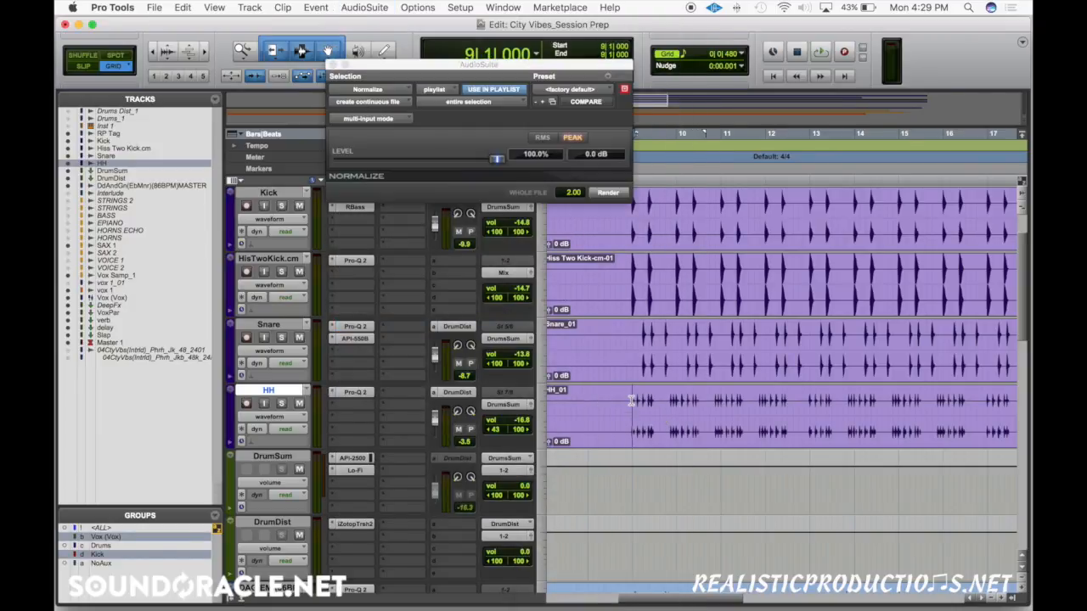
key("t")
key("t")
key("t")
key("t")
scroll(631, 401, "right", 5)
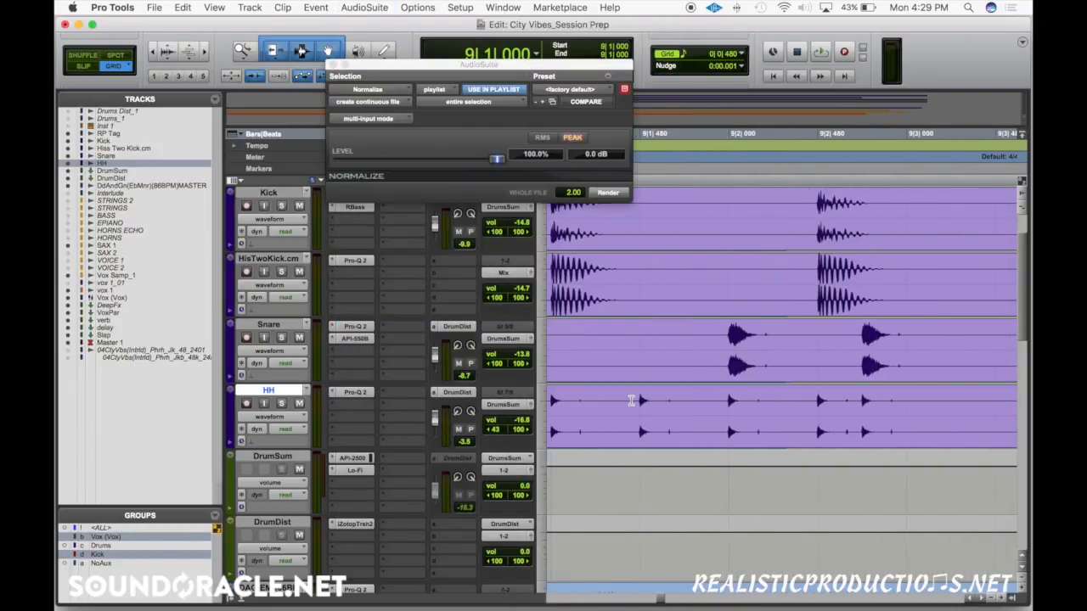
scroll(632, 401, "left", 3)
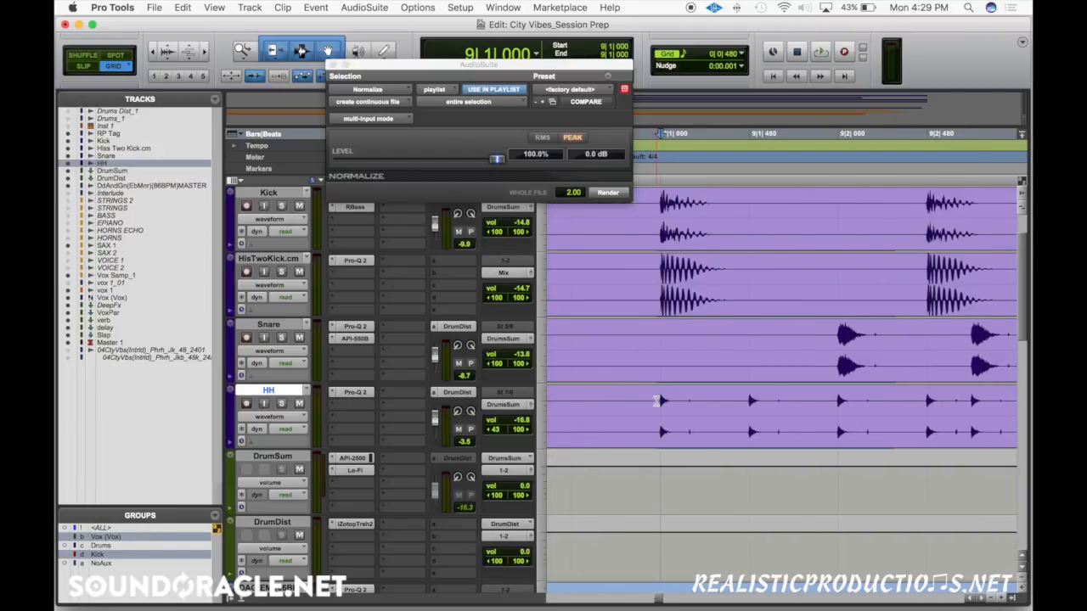
key("F2")
left_click_drag(653, 398, 678, 396)
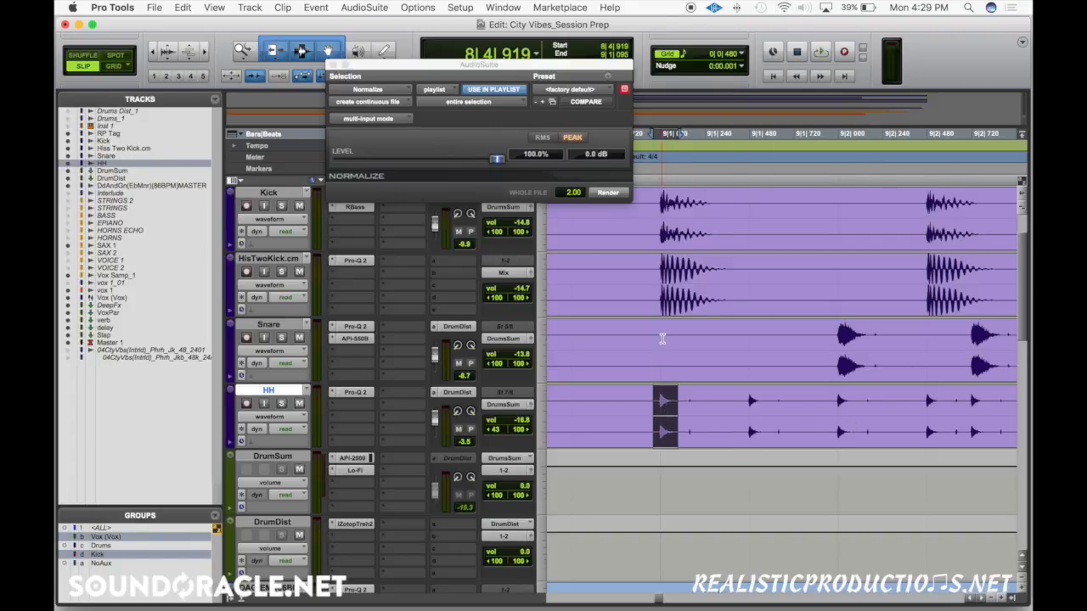
left_click_drag(702, 402, 686, 415)
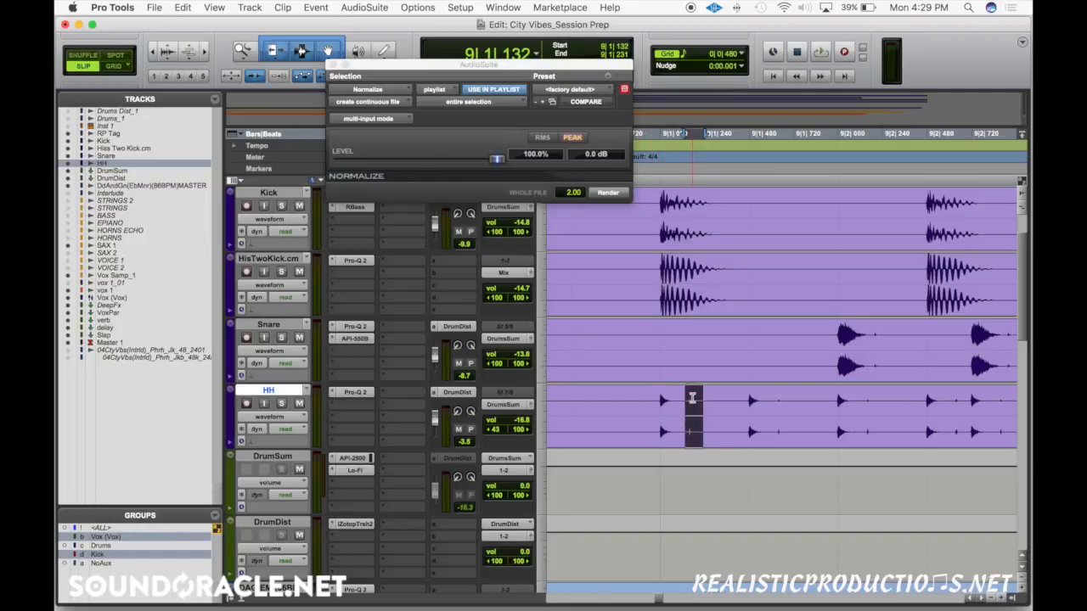
left_click_drag(676, 401, 655, 402)
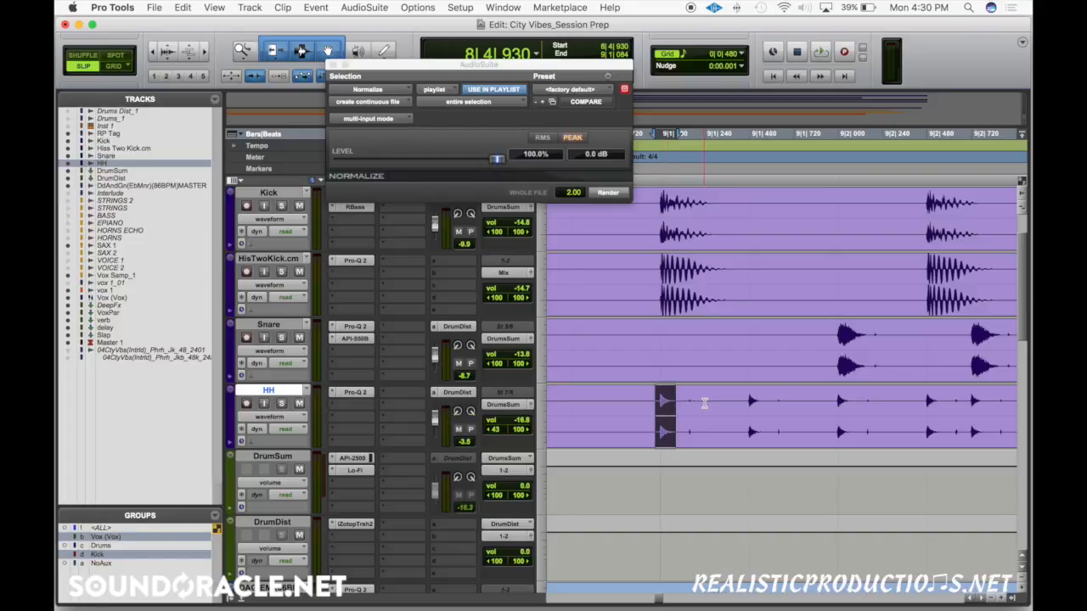
left_click_drag(668, 406, 689, 423)
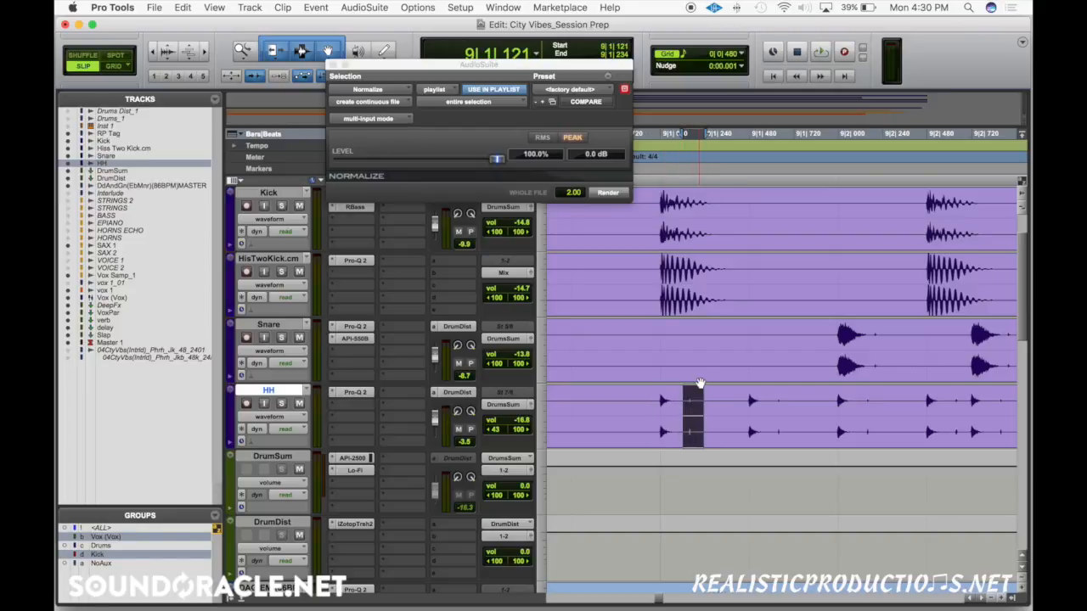
- Solo the HH track and audition it from just before bar 9
left_click(740, 437)
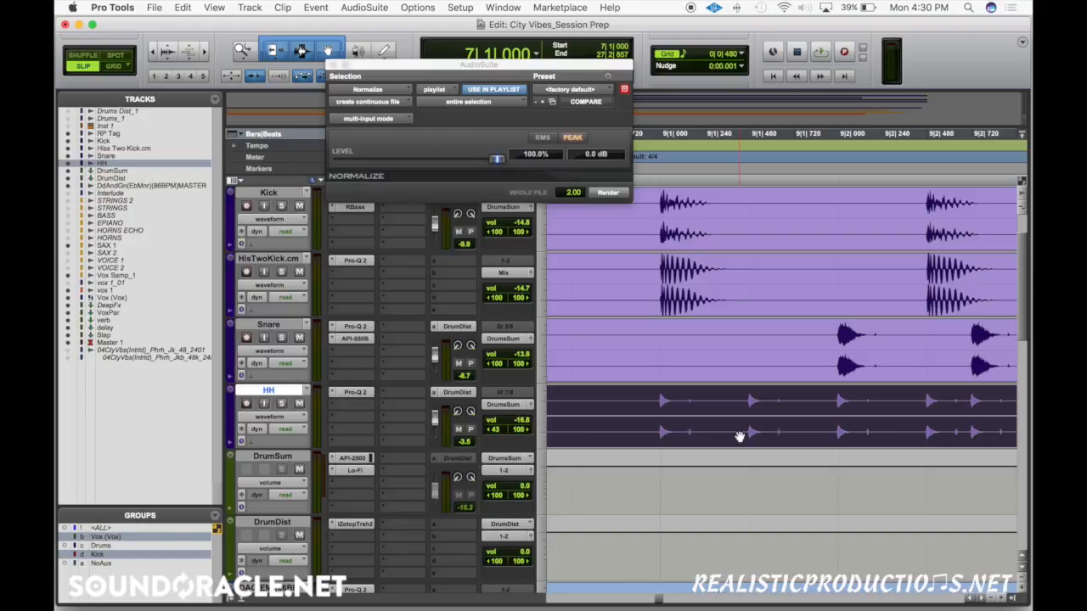
key("r")
key("r")
key("r")
key("r")
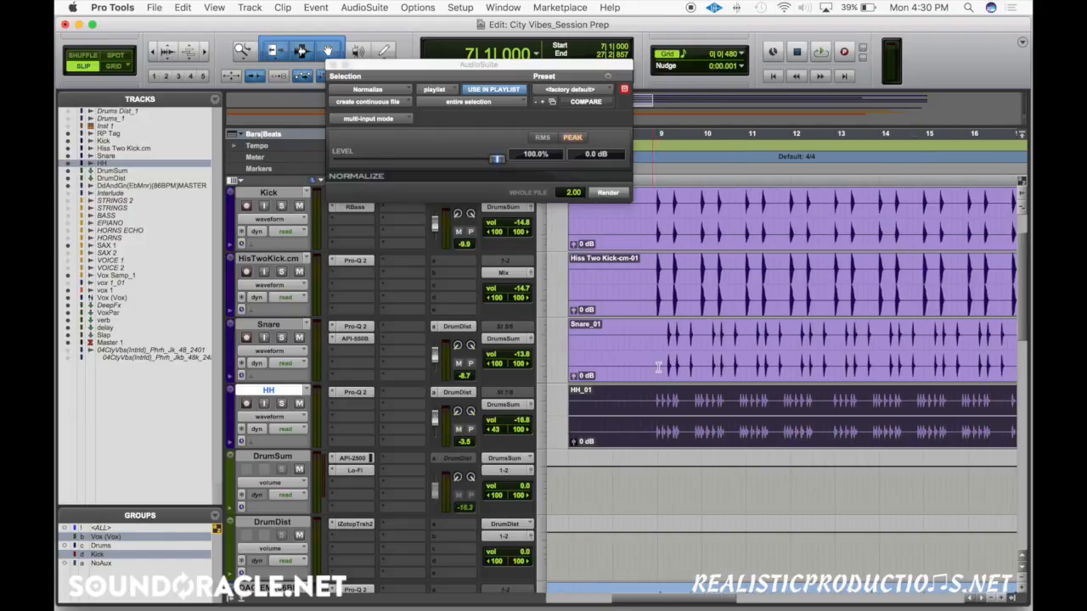
left_click(656, 404)
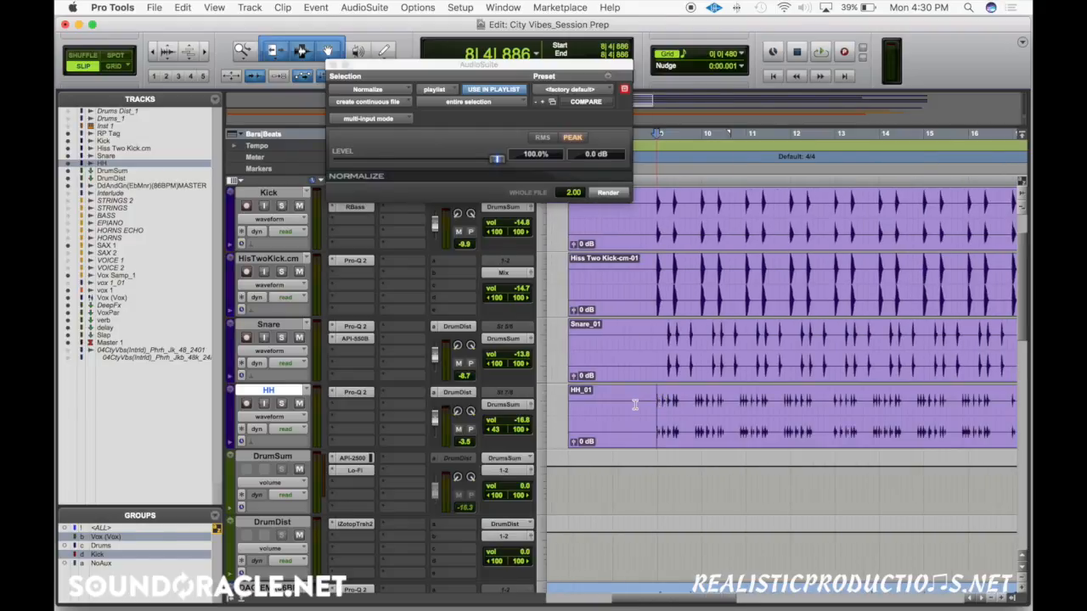
left_click(282, 405)
key("space")
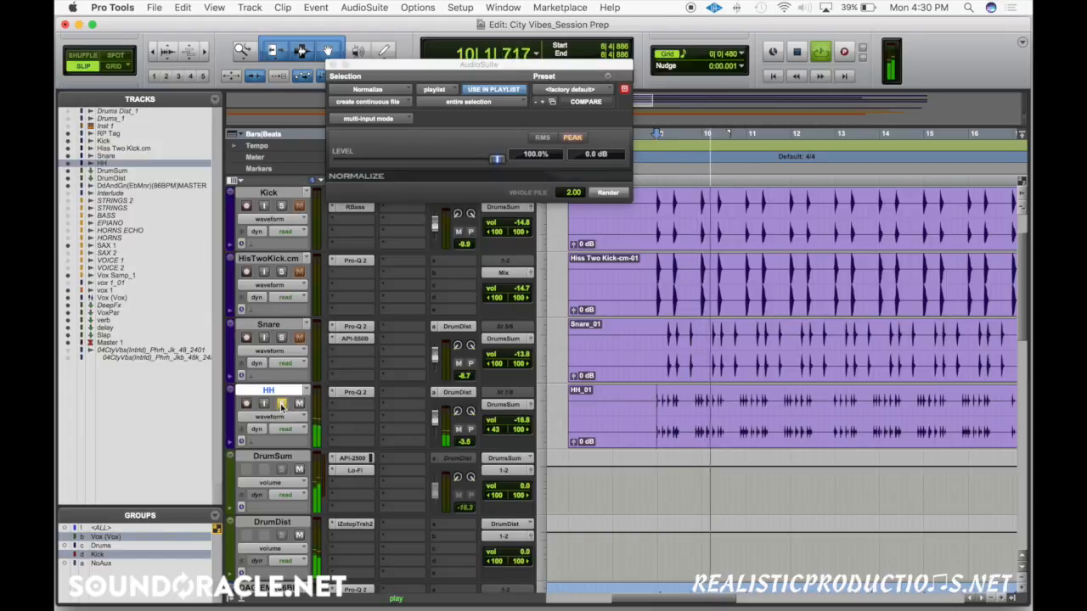
key("space")
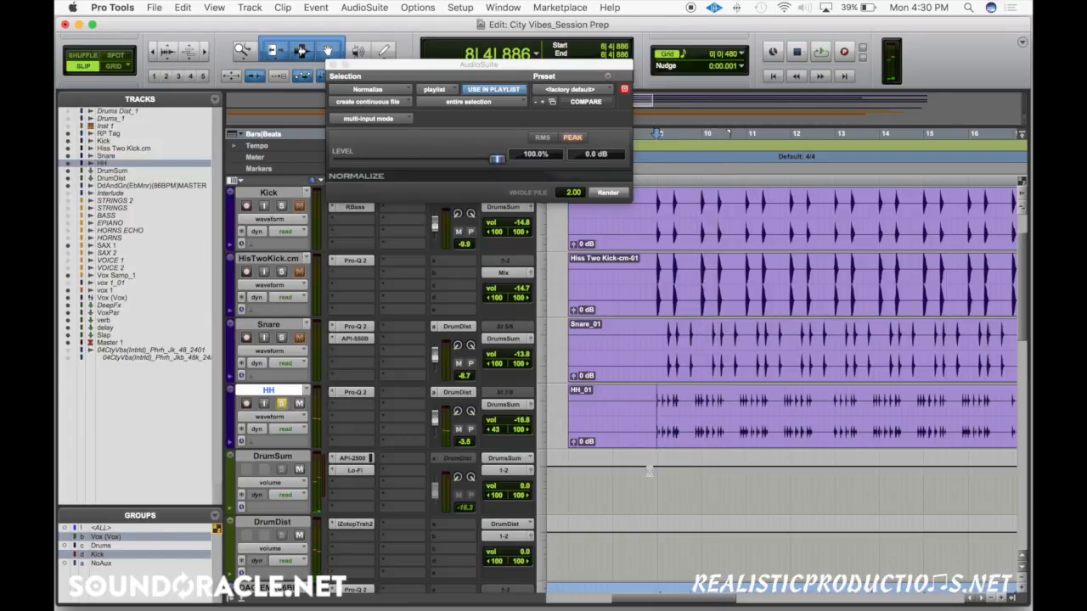
- Select the whole HH clip and render Normalize on it at 100% peak level
right_click(737, 440)
left_click(673, 413)
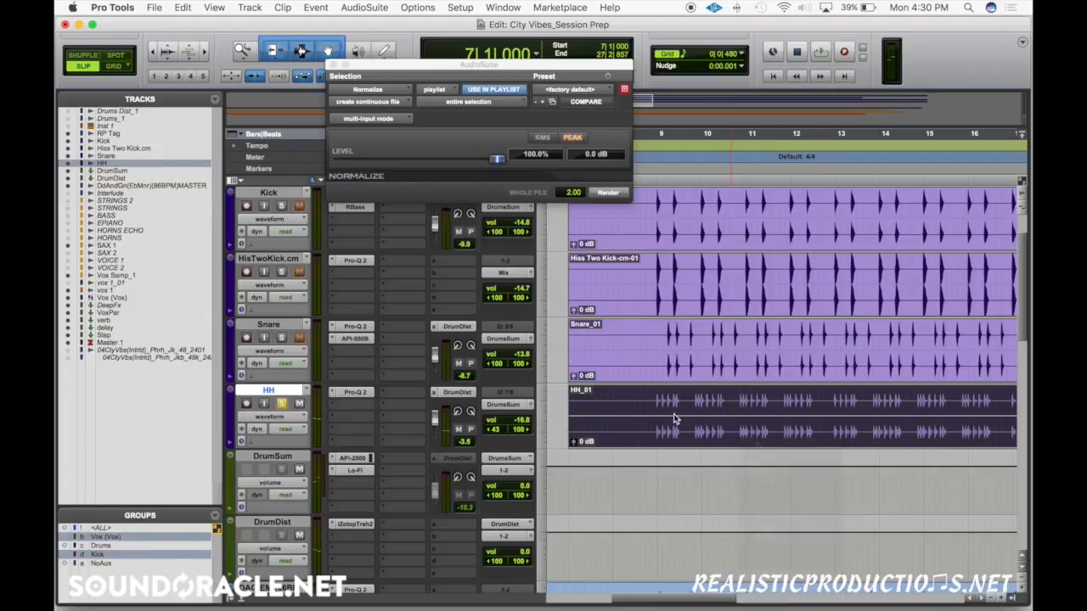
left_click(608, 192)
- Audition the normalized hi-hat from just before bar 9
left_click(652, 407)
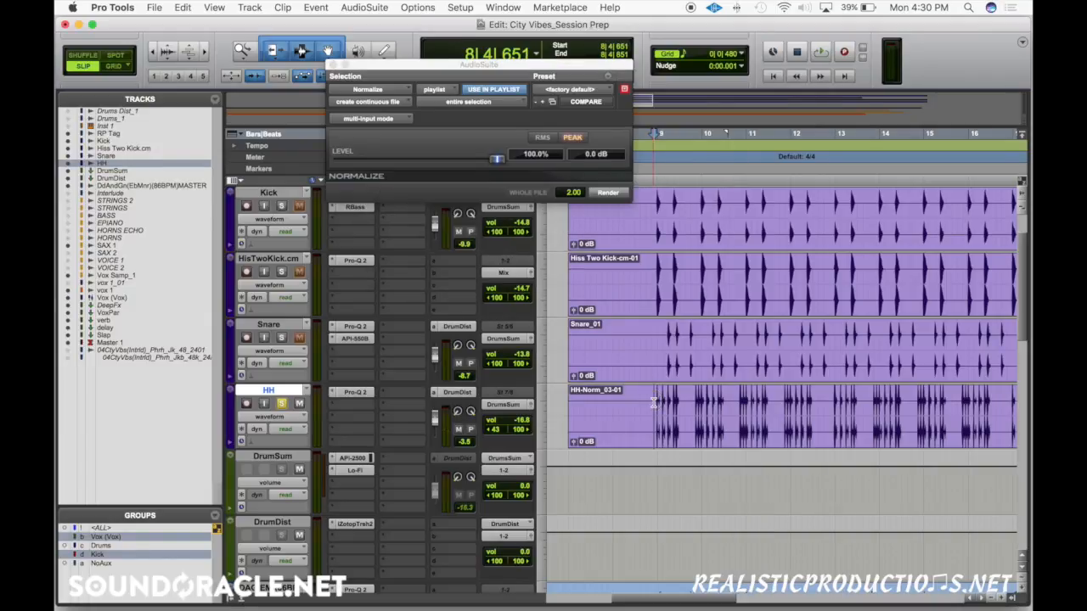
key("space")
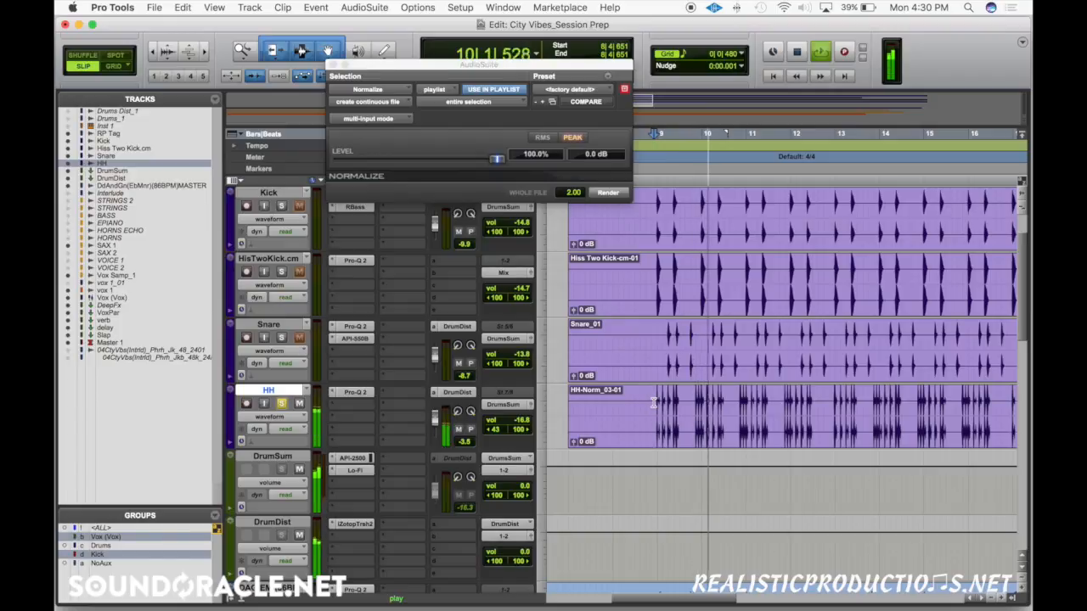
key("space")
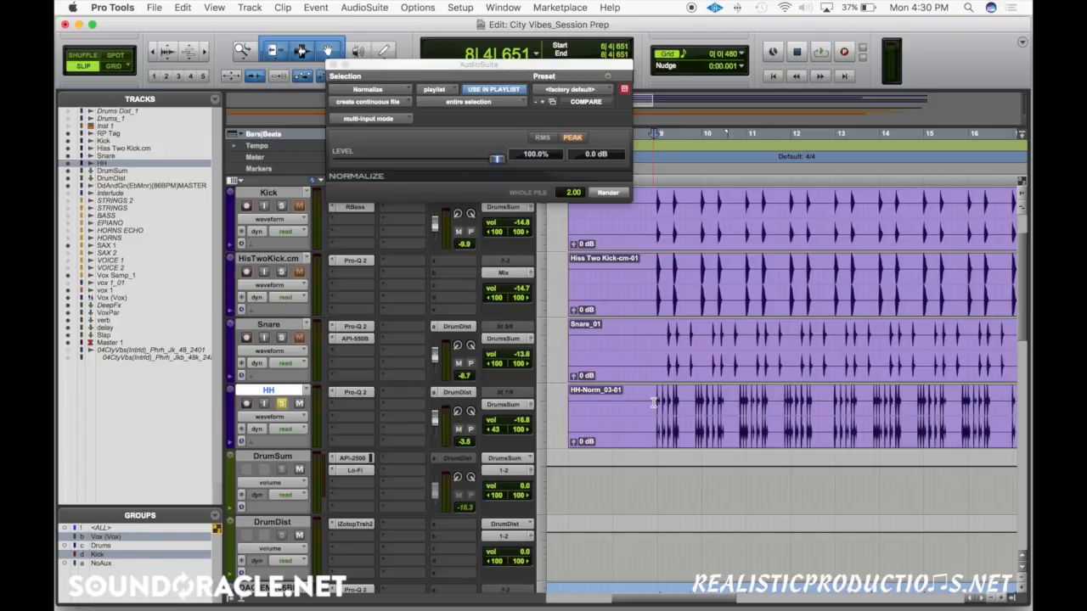
- Examine the normalized hi-hat waveform around bar 9, highlighting its first three hits
scroll(664, 404, "left", 2)
left_click(729, 426)
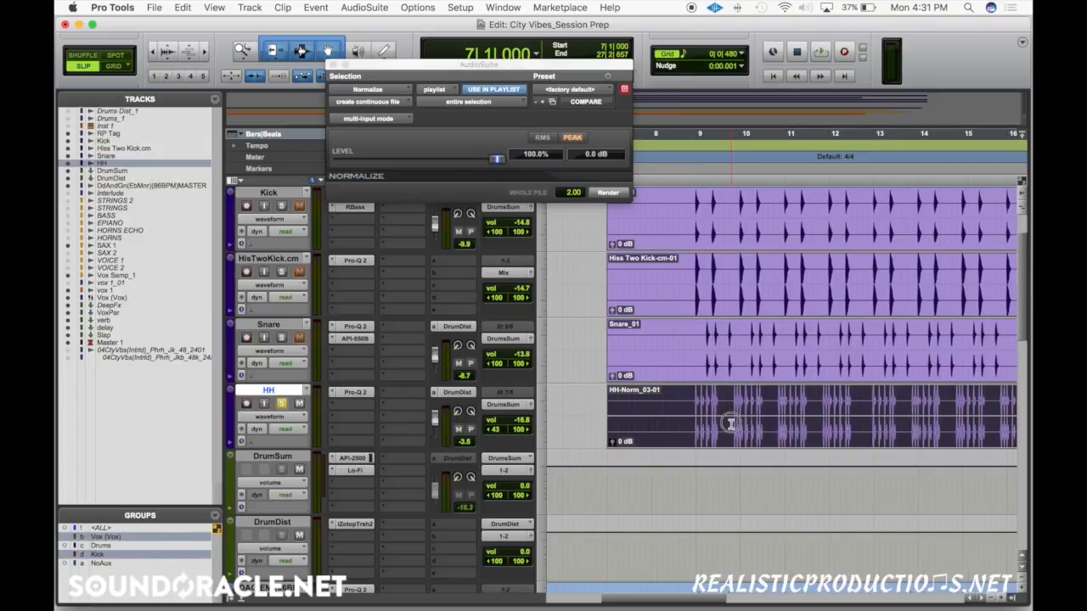
key("super+]")
key("super+]")
scroll(732, 428, "right", 10)
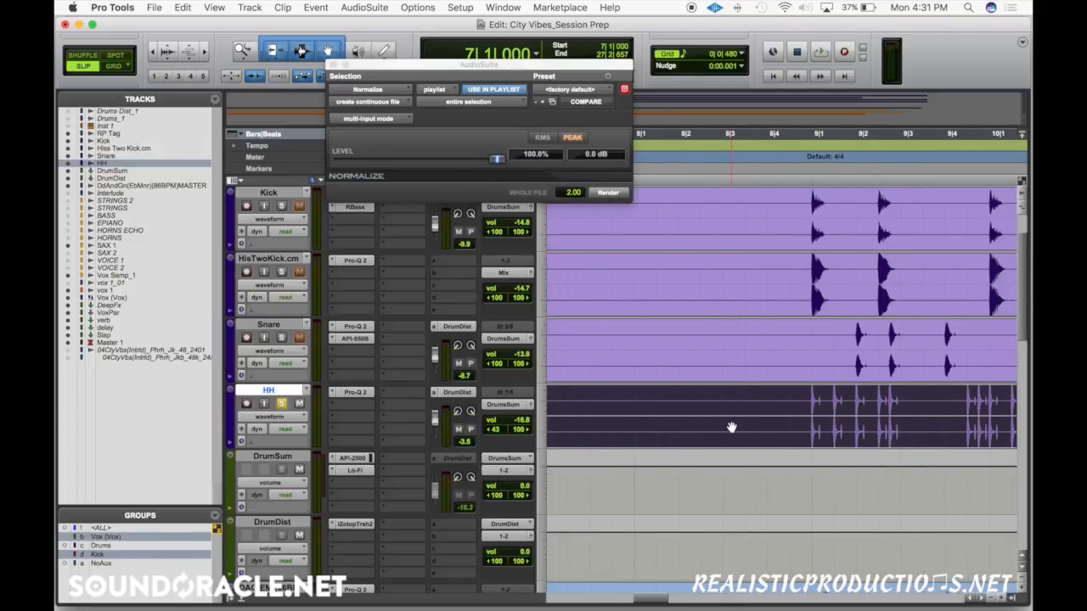
left_click(701, 403)
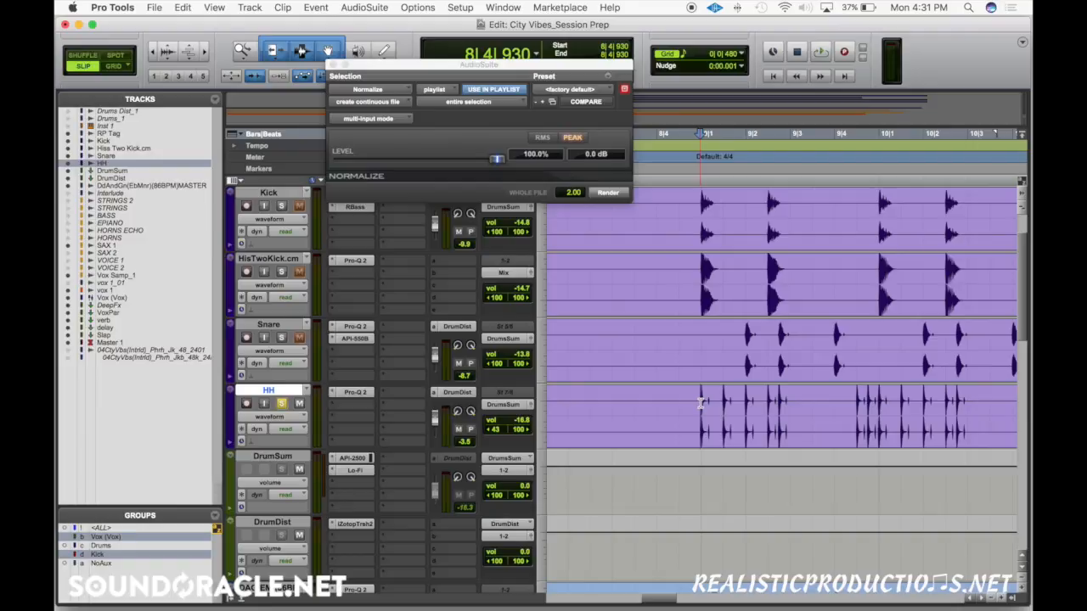
left_click_drag(701, 403, 763, 399)
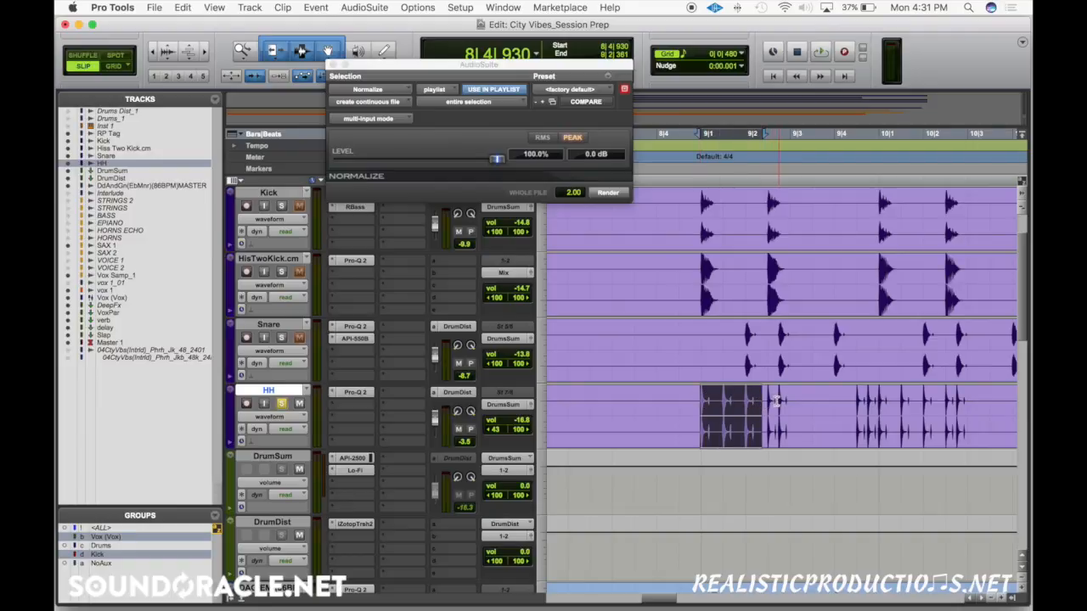
left_click(761, 401)
left_click(700, 406)
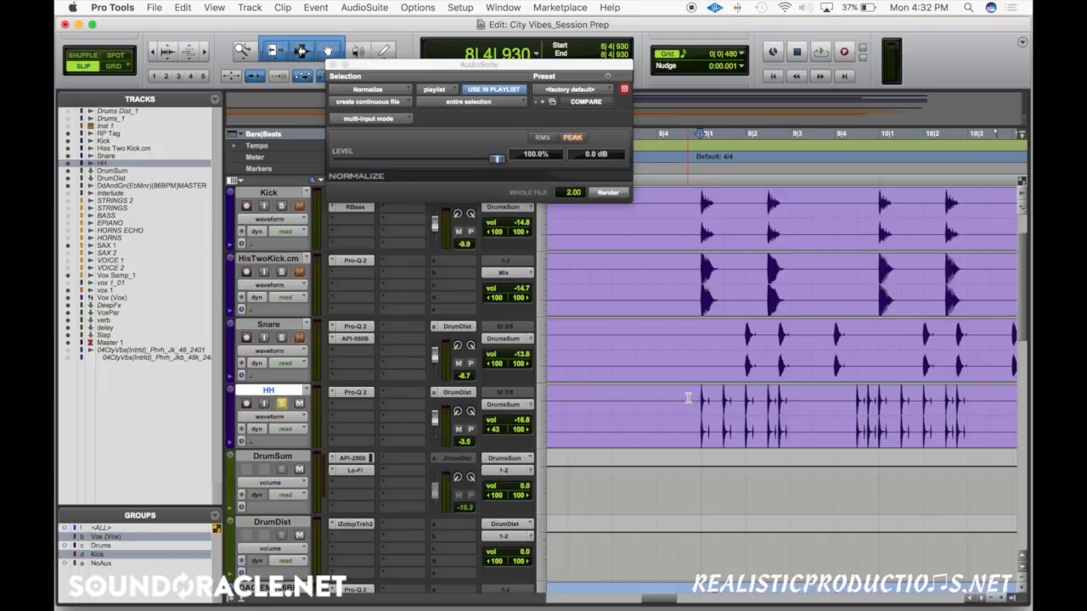
- Move the Normalize window clear of the main counter and place the edit cursor at 8|4|475 on the HH track
left_click_drag(434, 67, 438, 118)
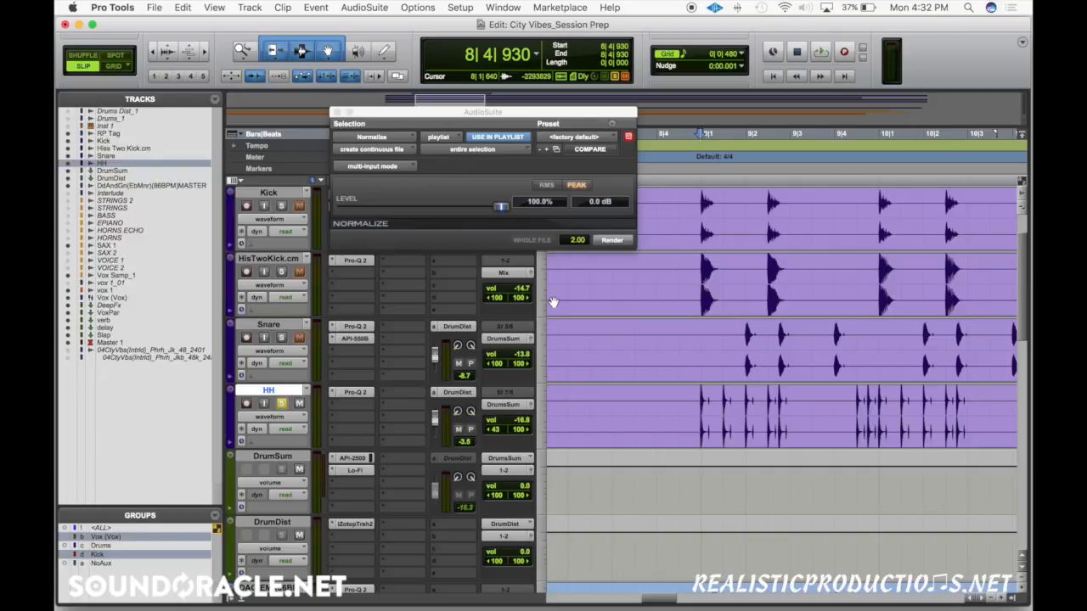
left_click(731, 442)
left_click(679, 407)
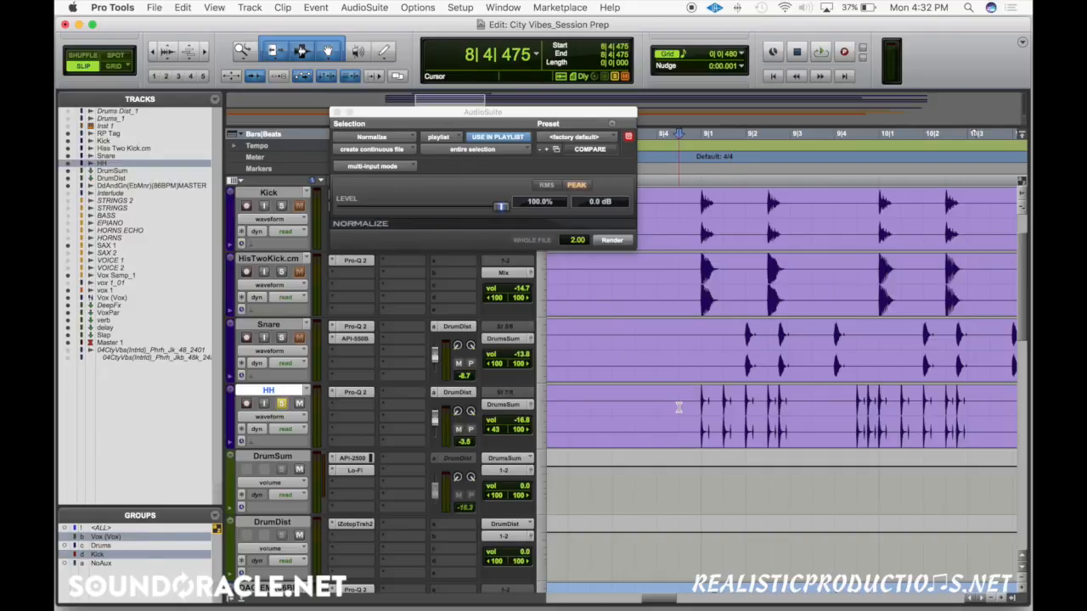